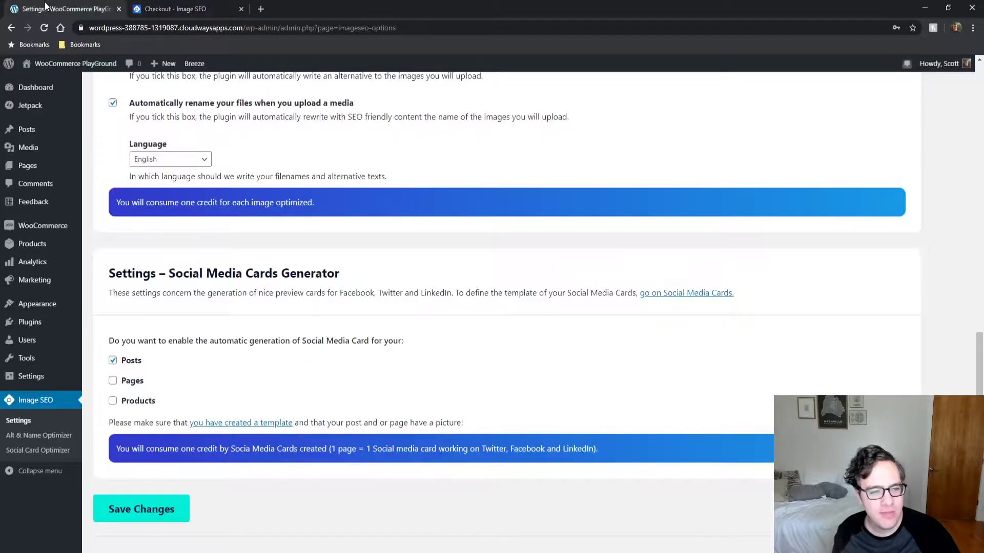
# Step: Look through the Image SEO plugin settings and check the account's plan options on the ImageSEO checkout page
pyautogui.scroll(7, 110, 312)
pyautogui.scroll(6, 107, 304)
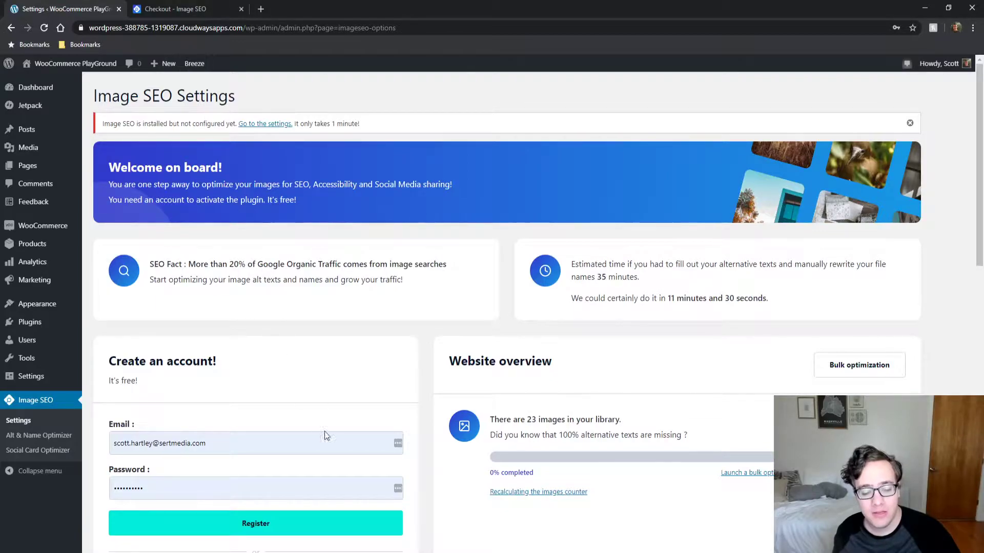
pyautogui.scroll(-10, 424, 407)
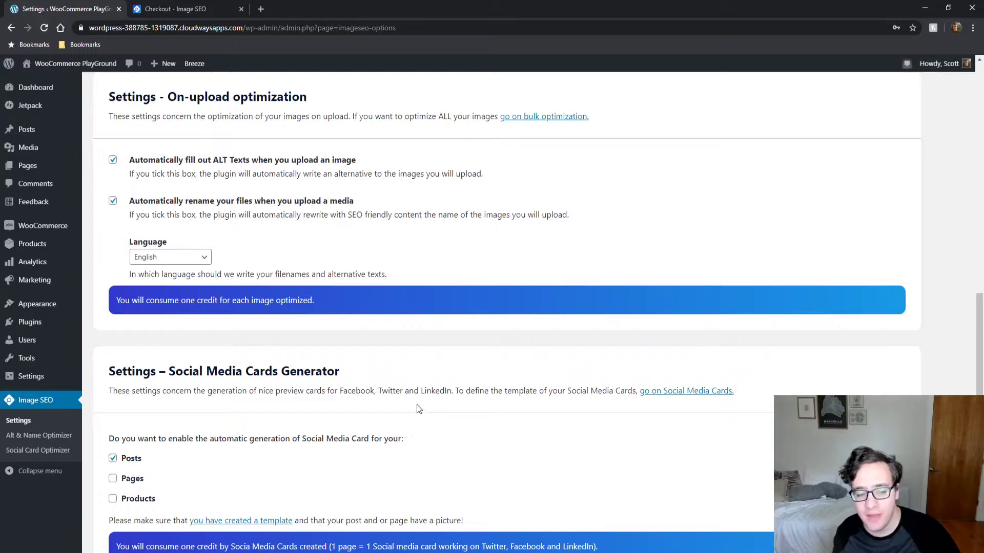
pyautogui.scroll(-3, 419, 408)
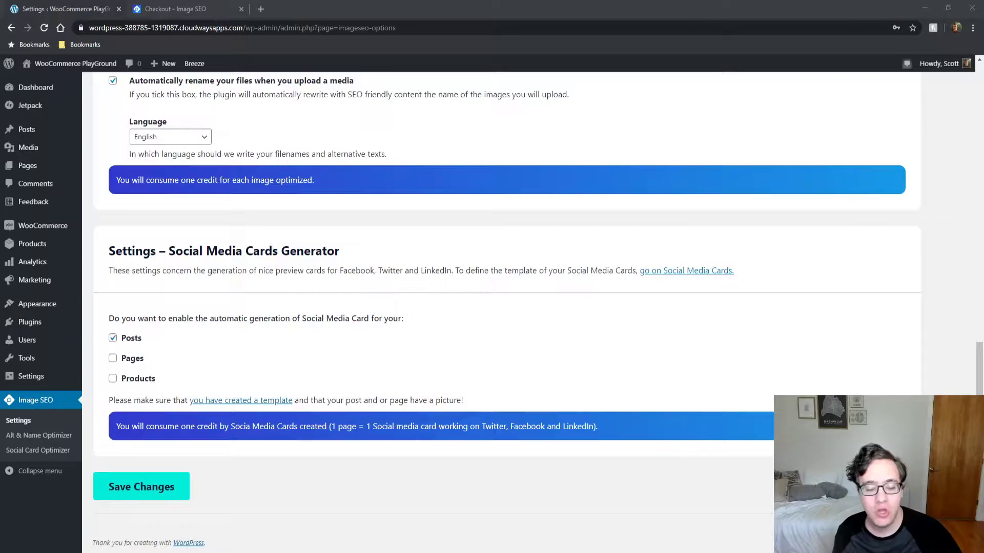
pyautogui.click(191, 7)
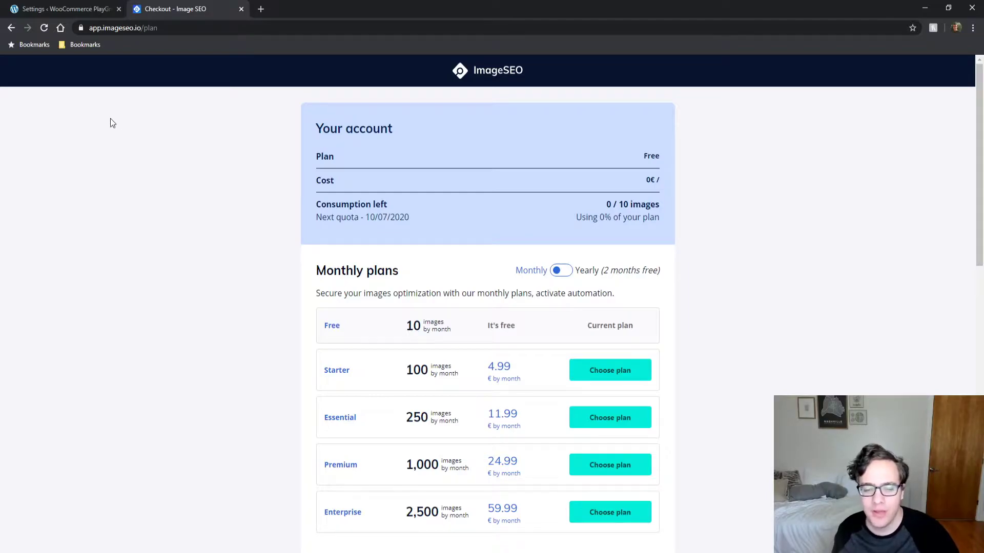
# Step: Return to the Image SEO settings and examine the account registration, API key and website overview sections
pyautogui.click(80, 14)
pyautogui.scroll(2, 135, 276)
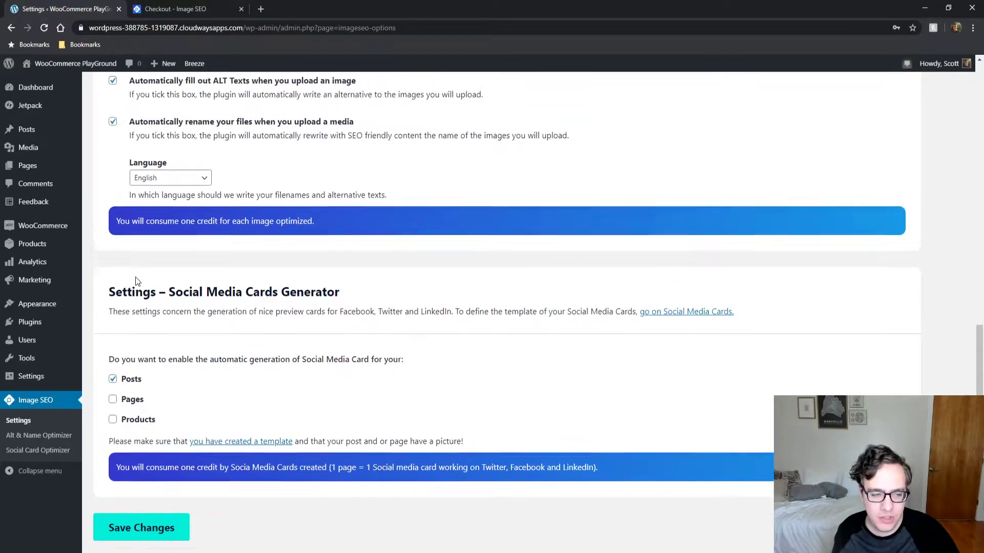
pyautogui.scroll(10, 134, 277)
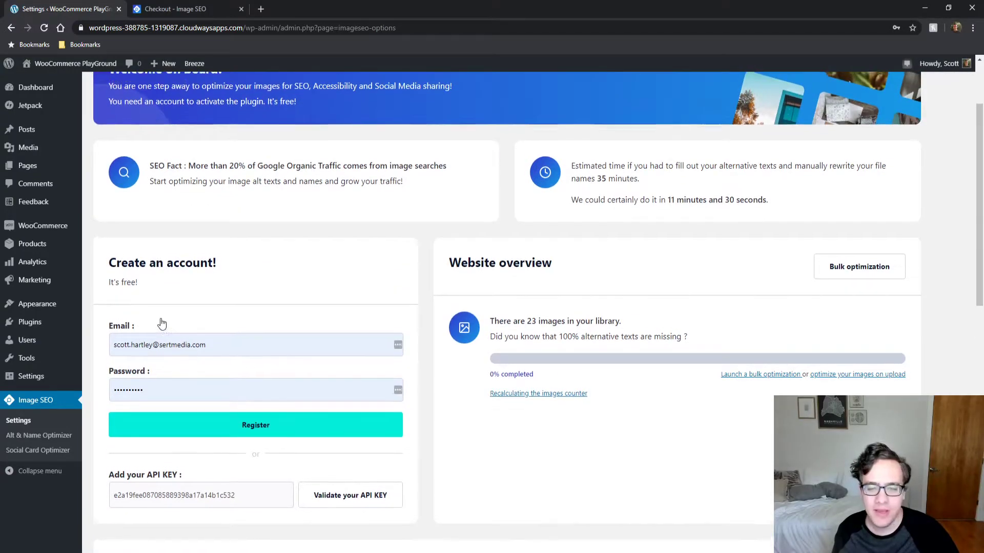
pyautogui.scroll(2, 159, 320)
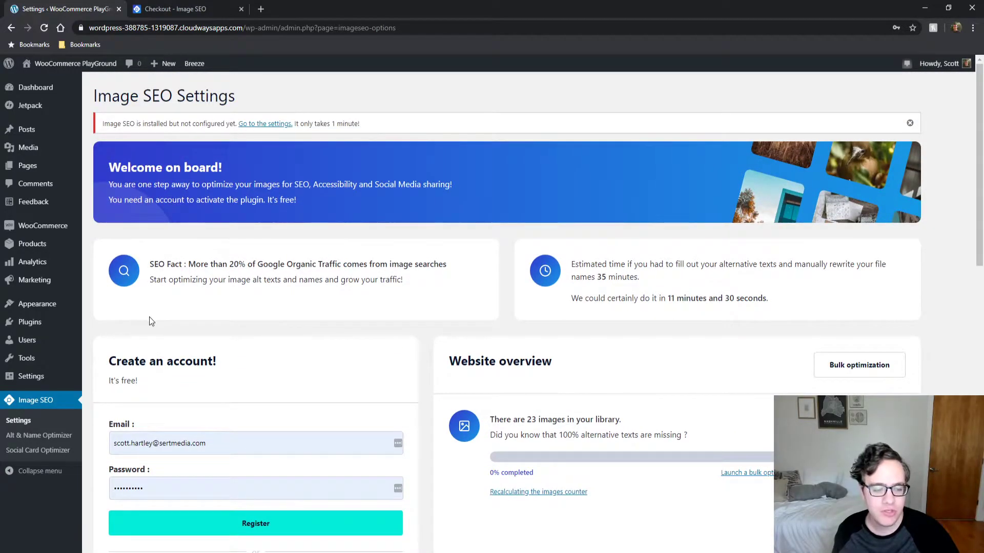
pyautogui.scroll(-3, 149, 317)
pyautogui.scroll(-2, 308, 307)
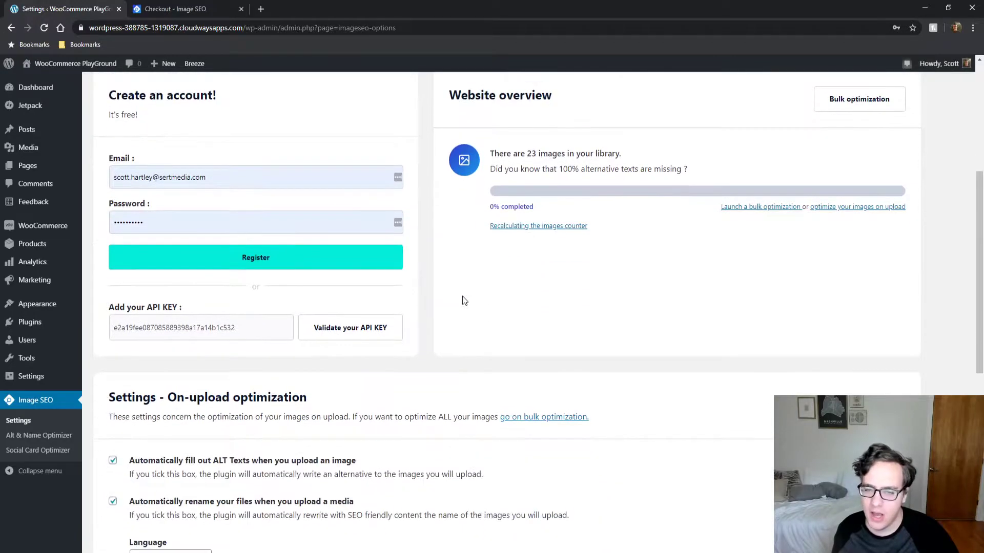
pyautogui.scroll(1, 464, 297)
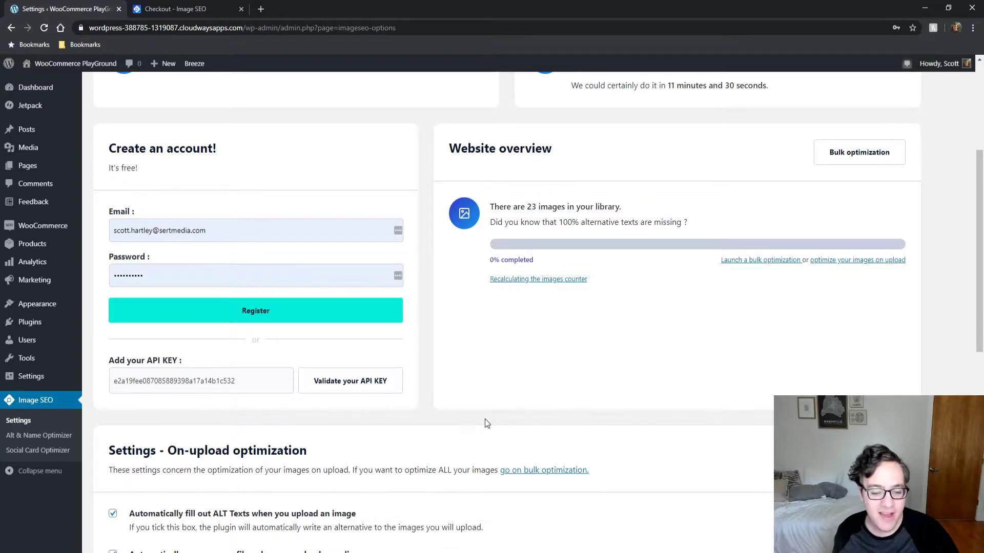
pyautogui.click(389, 552)
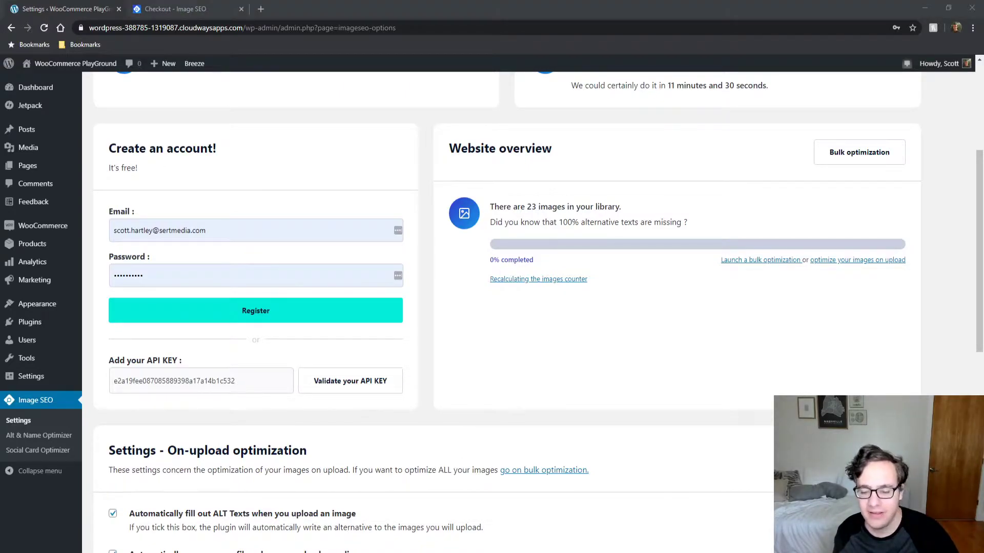
pyautogui.click(956, 376)
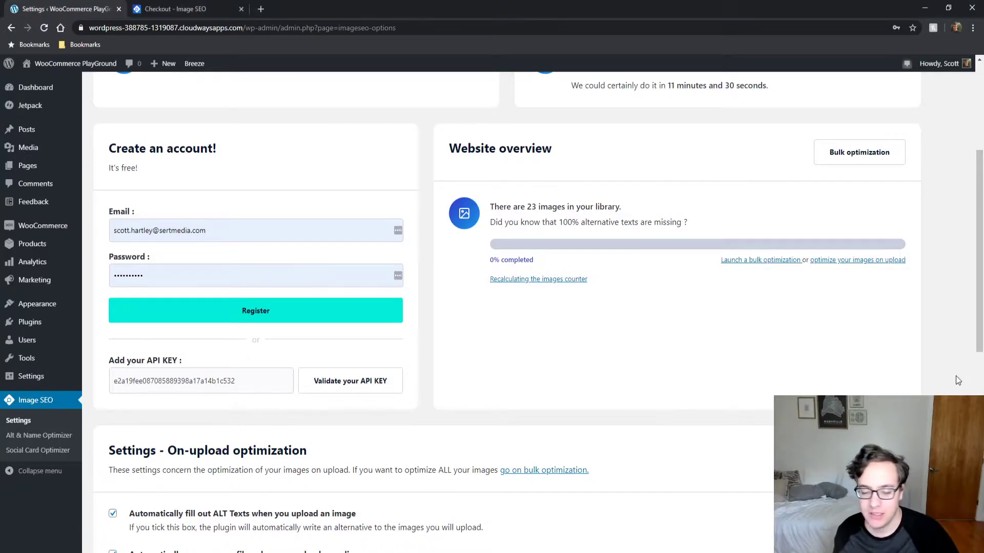
# Step: Examine the on-upload optimization options for ALT texts and file renaming, plus the Social Media Cards Generator settings
pyautogui.scroll(-2, 419, 440)
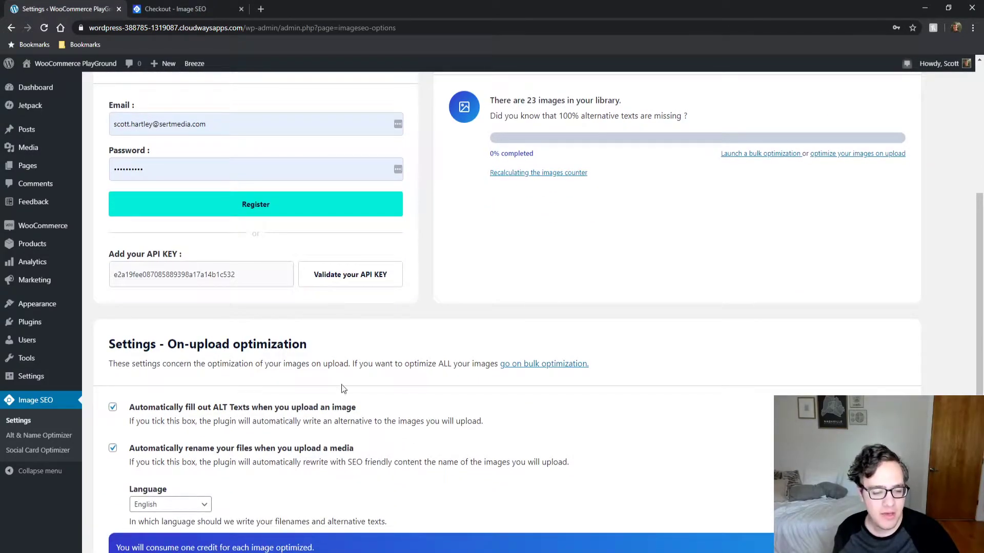
pyautogui.moveTo(277, 342); pyautogui.dragTo(171, 345)
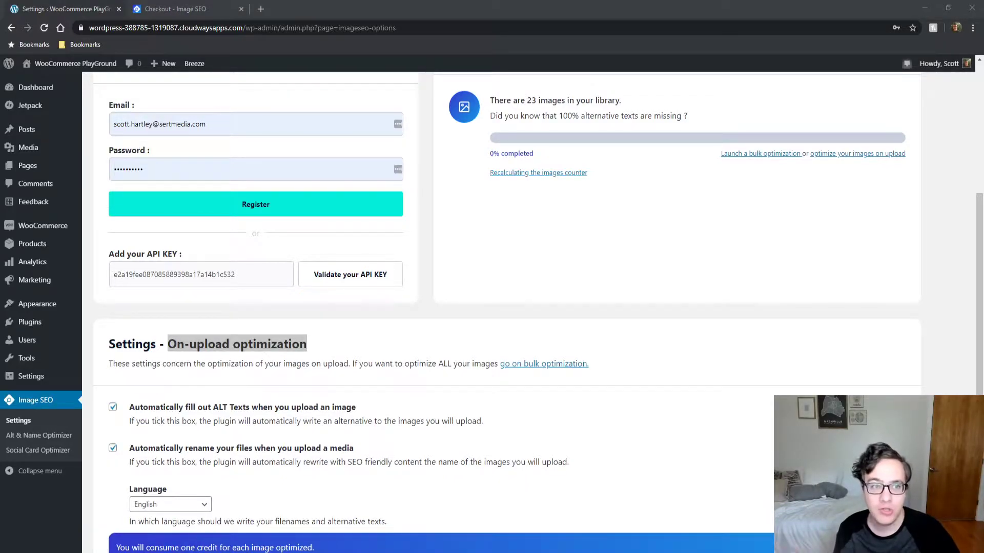
pyautogui.moveTo(980, 270); pyautogui.dragTo(979, 307)
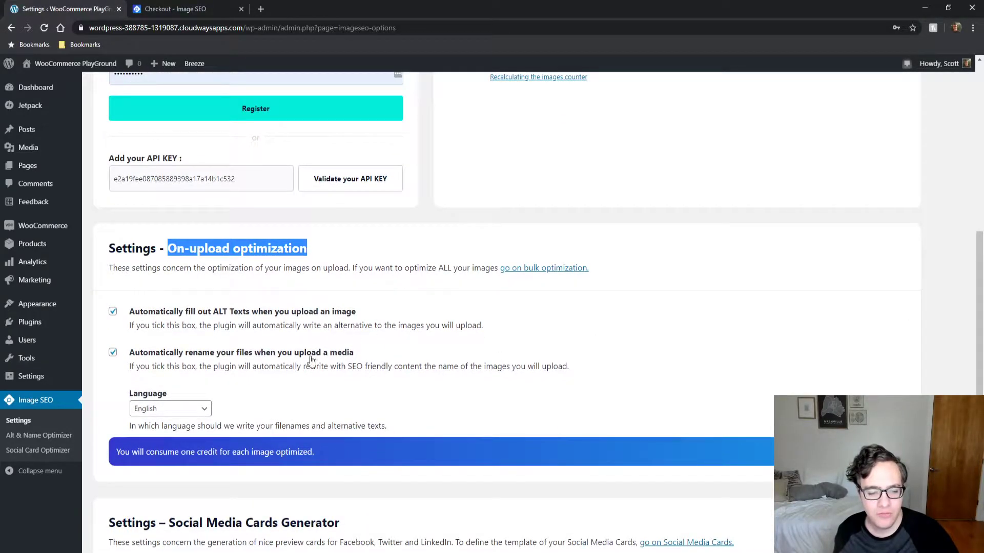
pyautogui.moveTo(296, 366); pyautogui.dragTo(559, 365)
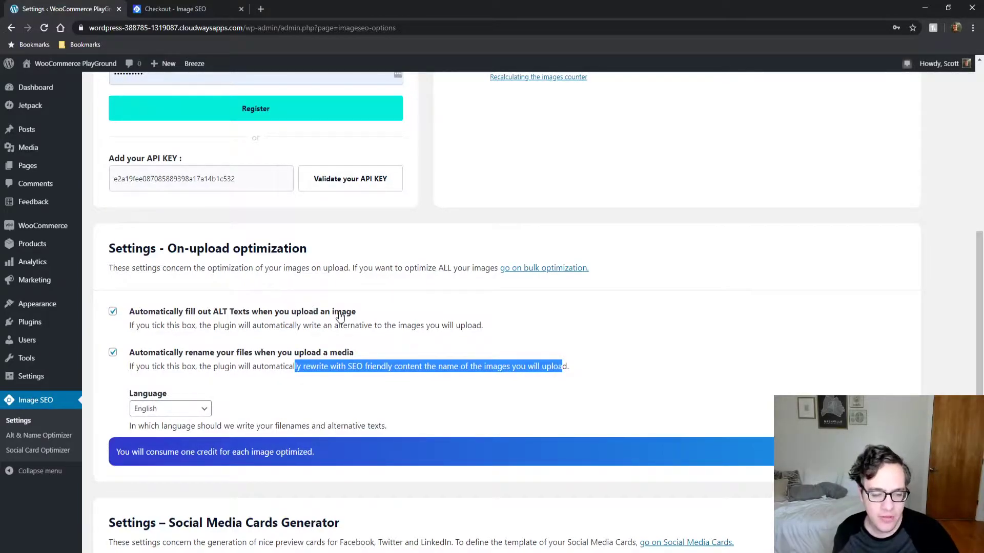
pyautogui.scroll(-3, 346, 335)
pyautogui.scroll(-2, 349, 337)
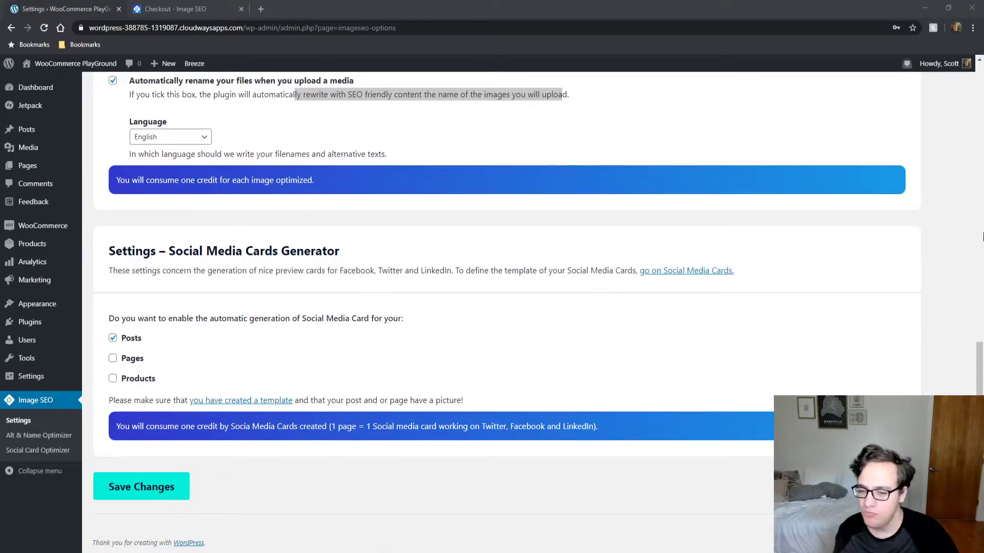
pyautogui.click(904, 236)
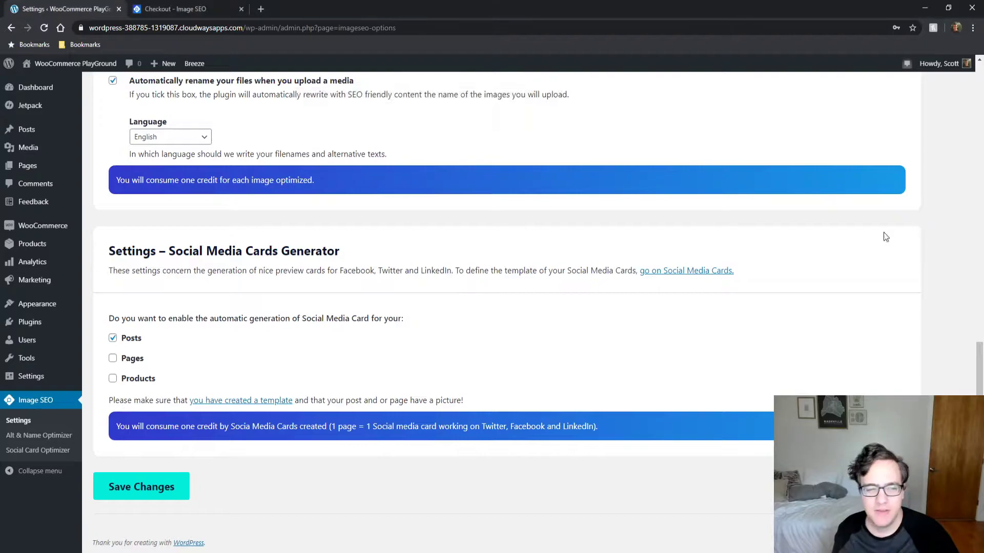
# Step: Open the WordPress Media Library, and load the Pexels site in a new browser tab
pyautogui.moveTo(40, 147)
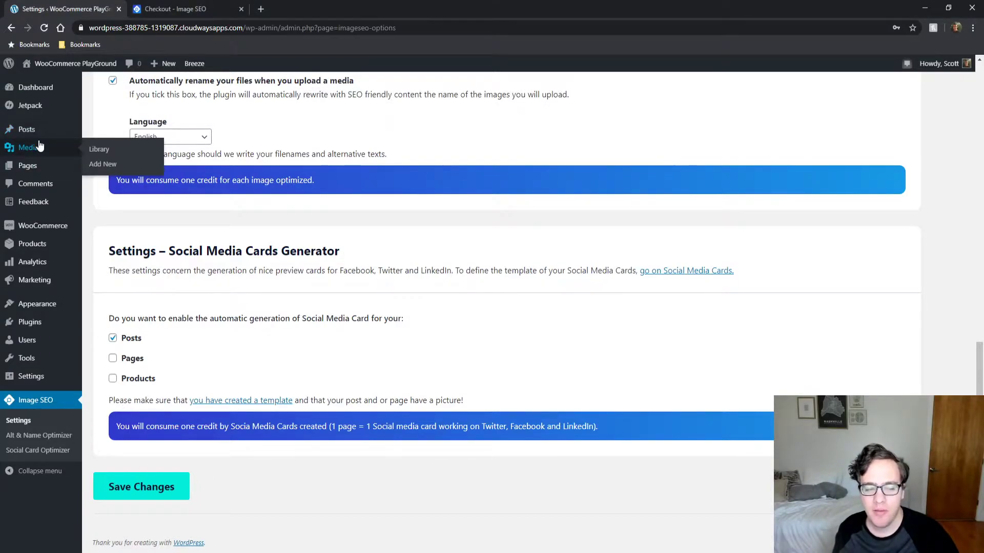
pyautogui.click(30, 147)
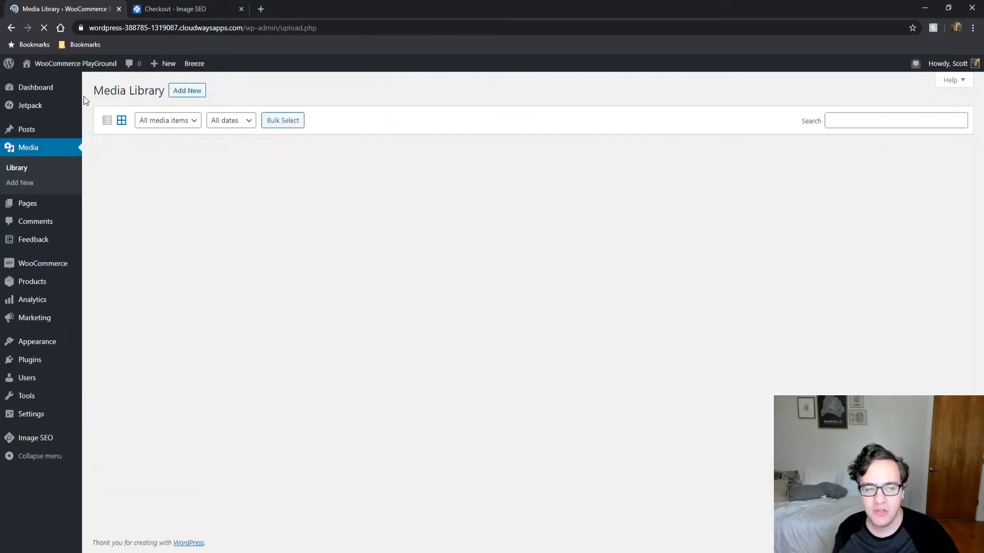
pyautogui.click(180, 6)
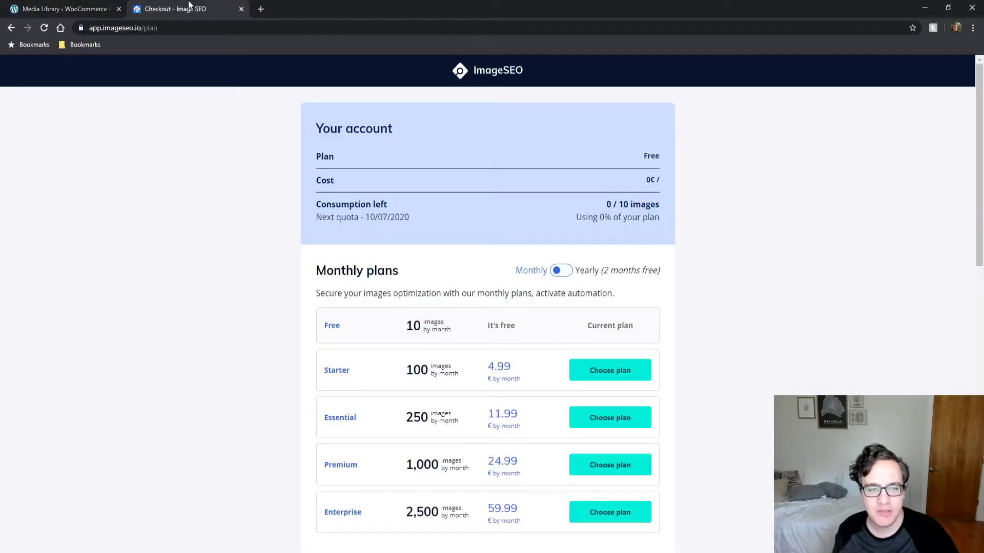
pyautogui.click(262, 9)
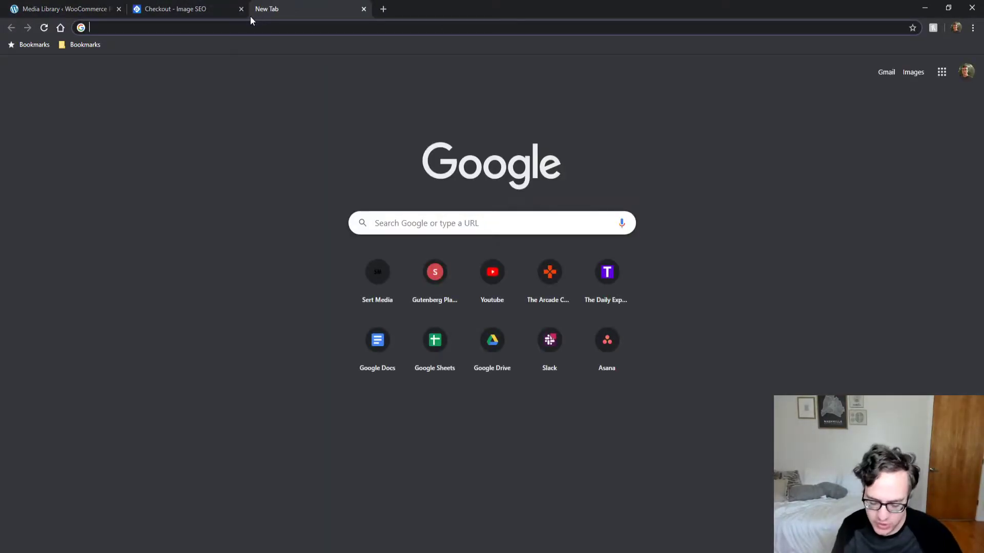
pyautogui.write('pexel')
pyautogui.press('Return')
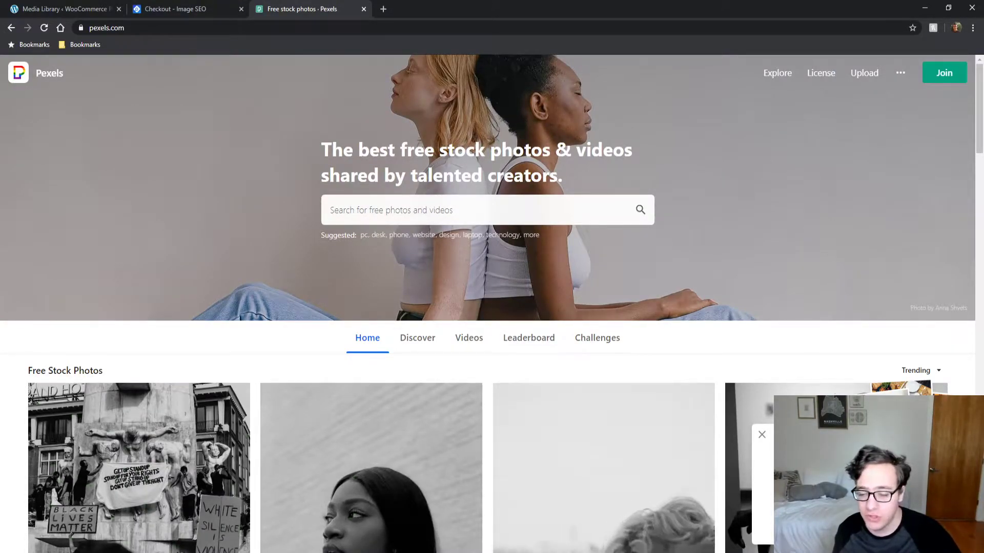
# Step: Dismiss the Pexels pop-up, browse the trending photos and search the site for "city"
pyautogui.click(762, 435)
pyautogui.scroll(-12, 553, 393)
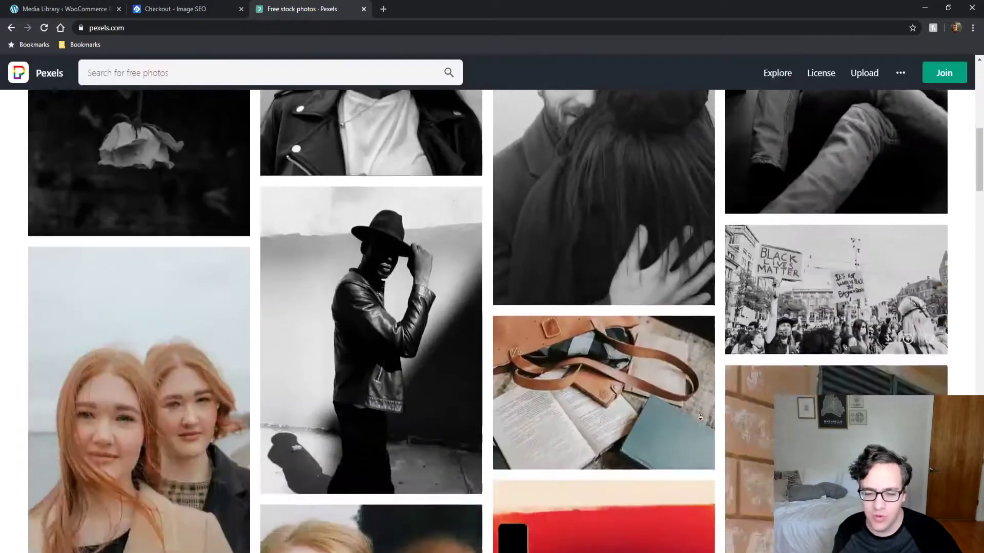
pyautogui.scroll(-5, 527, 386)
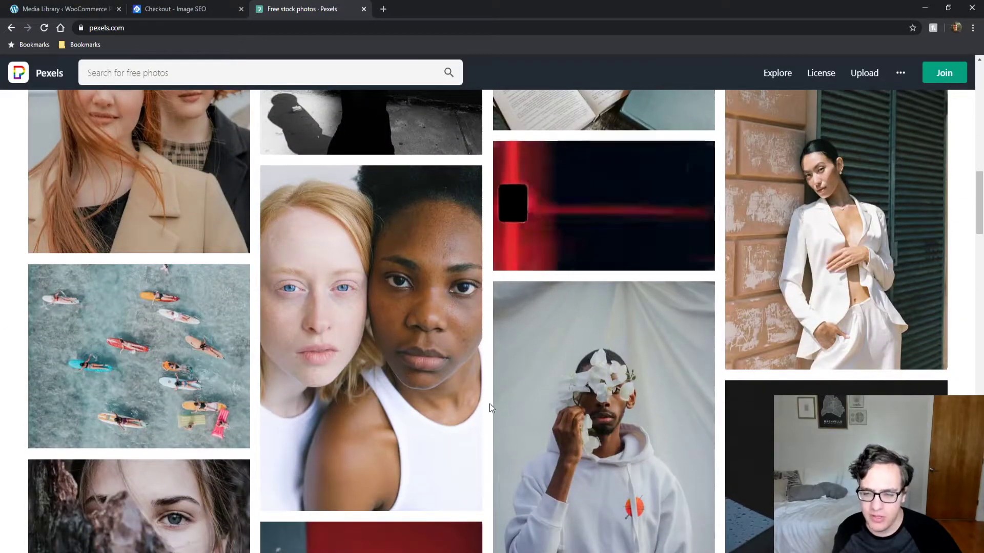
pyautogui.scroll(20, 512, 269)
pyautogui.click(449, 208)
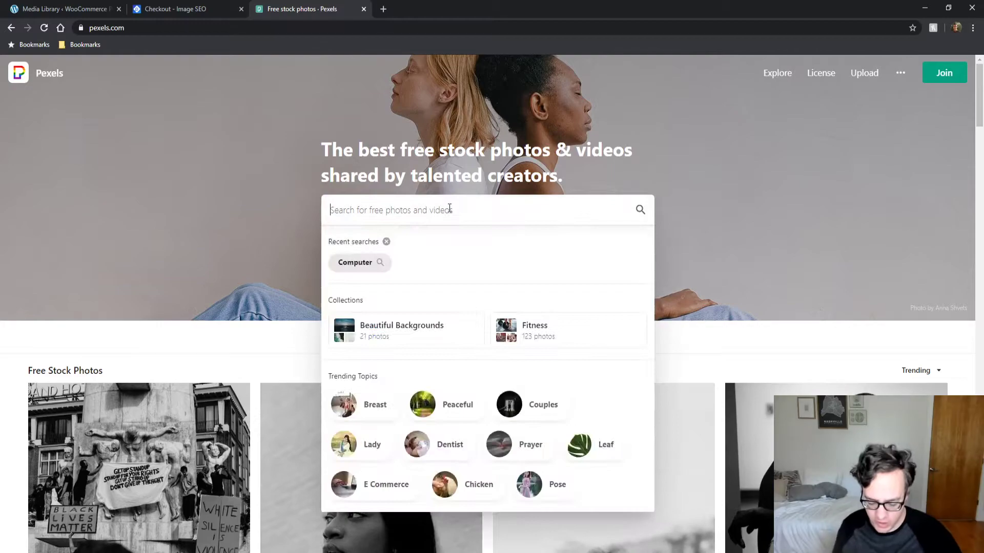
pyautogui.write('city')
pyautogui.press('Return')
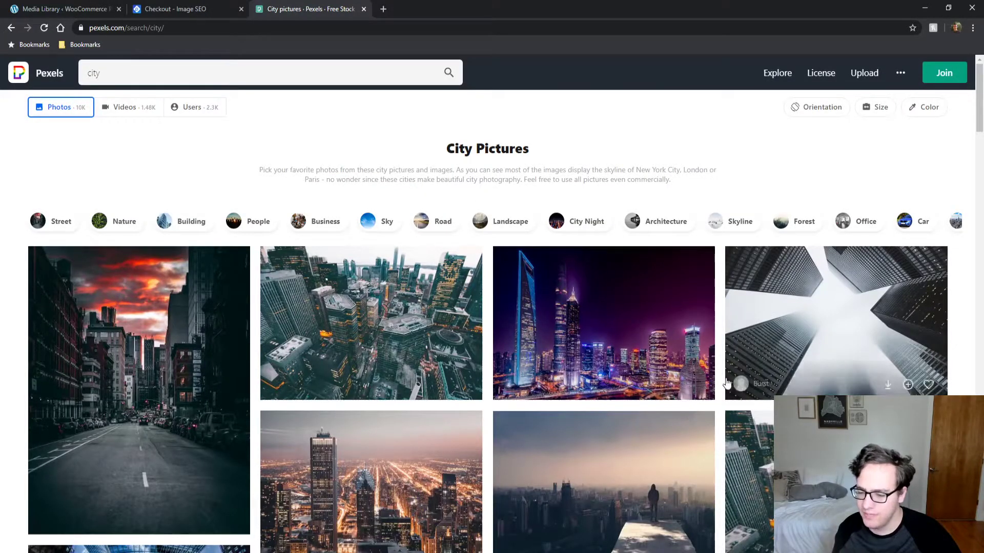
# Step: Open the city street photo with yellow taxis and download it in the Large (1920 x 1227) size
pyautogui.scroll(-1, 723, 442)
pyautogui.scroll(-4, 723, 442)
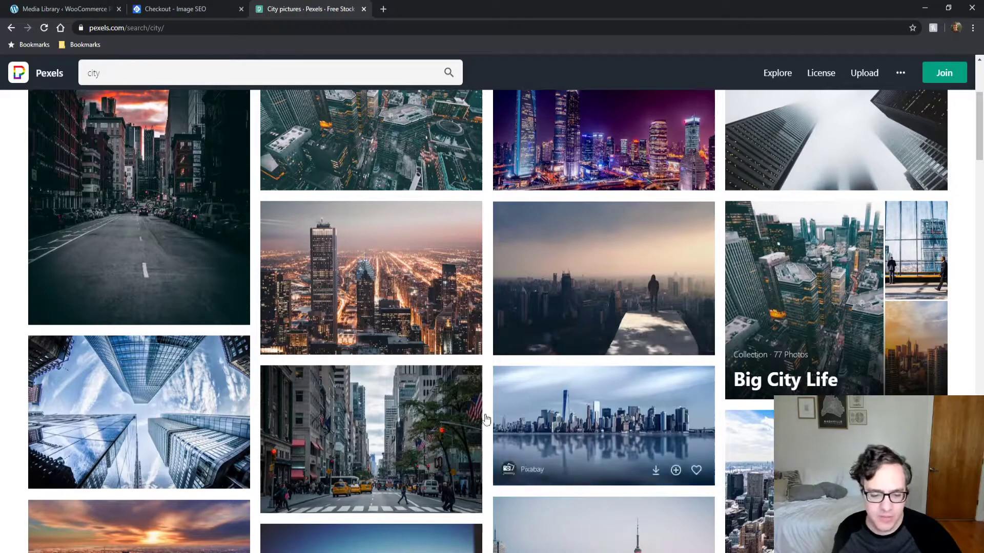
pyautogui.click(415, 439)
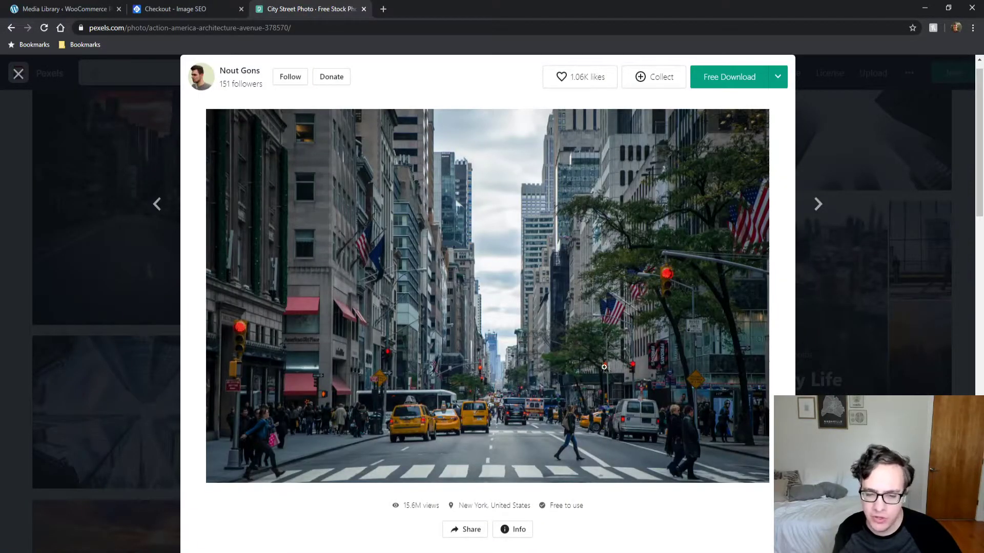
pyautogui.click(777, 78)
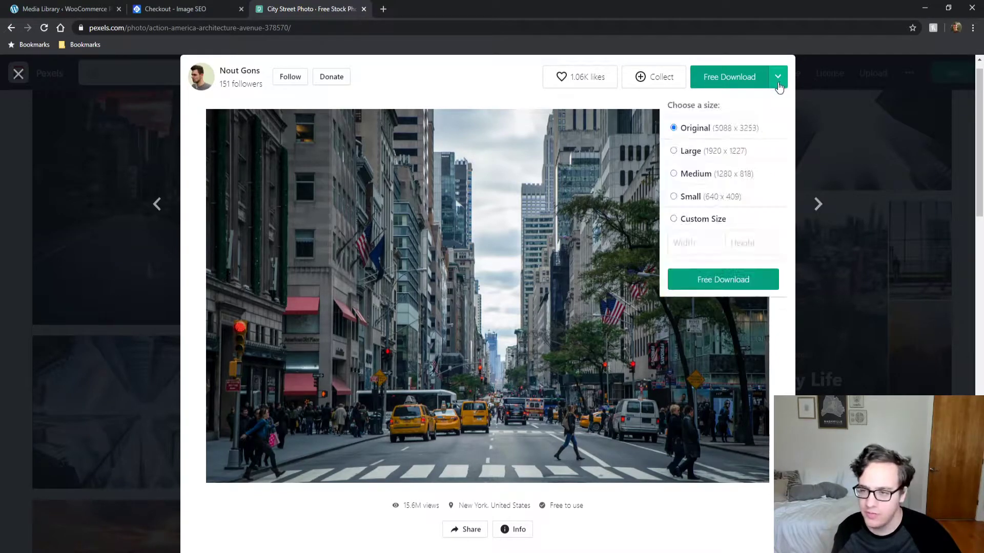
pyautogui.click(725, 276)
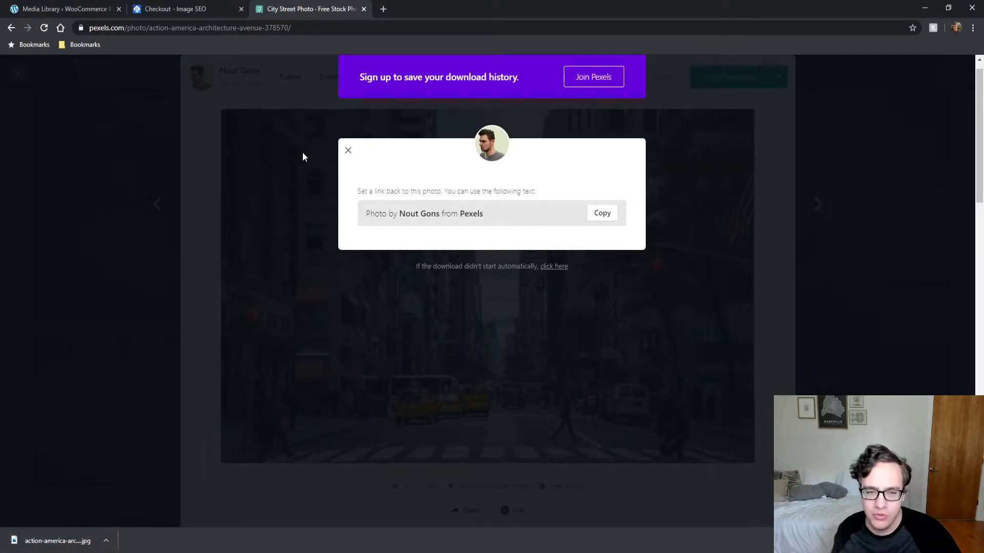
# Step: Close the attribution notice and download the Large version again, saving it as asdasdaasda.jpg
pyautogui.click(348, 150)
pyautogui.click(773, 77)
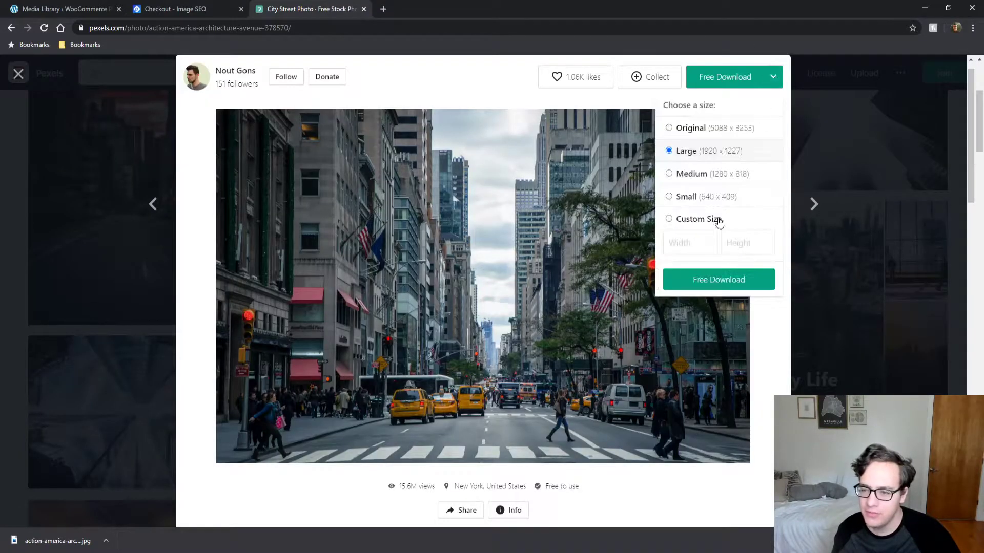
pyautogui.click(717, 281)
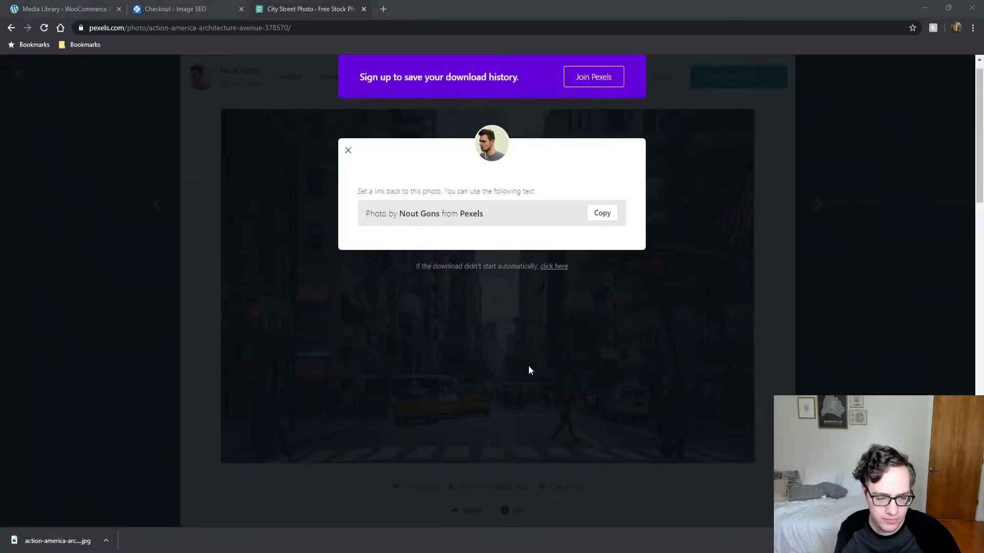
# Step: Upload the downloaded asdasdaasda.jpg to the WordPress Media Library
pyautogui.click(61, 6)
pyautogui.click(193, 93)
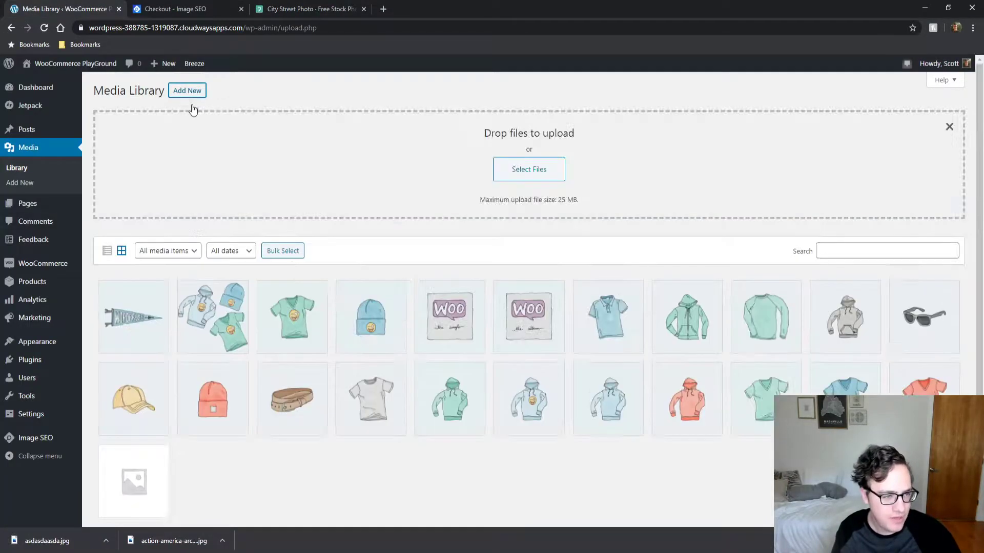
pyautogui.moveTo(36, 538); pyautogui.dragTo(375, 174)
pyautogui.moveTo(330, 222); pyautogui.dragTo(419, 214)
# Step: Open the attachment details of the uploaded street photo to check its file name and alternative text
pyautogui.click(146, 319)
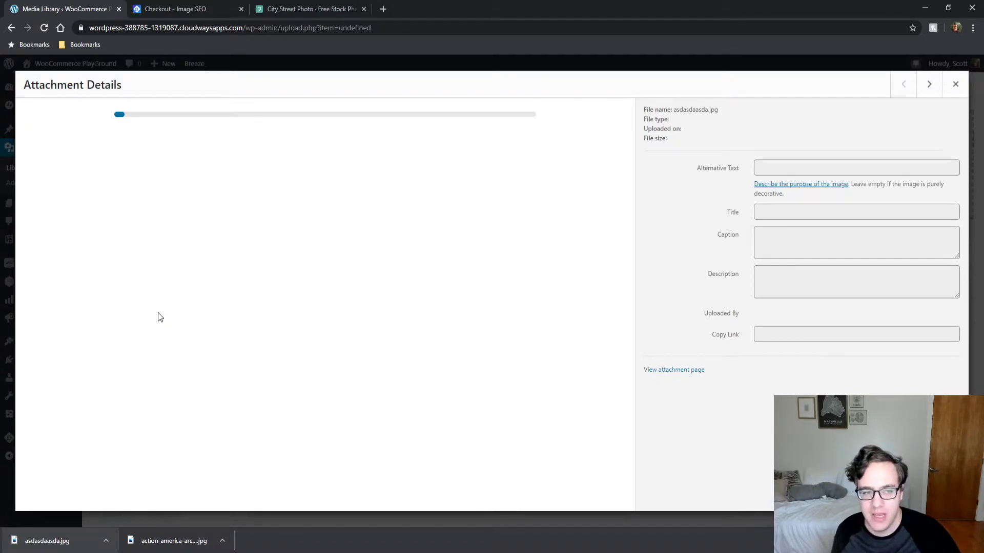
pyautogui.press('Escape')
pyautogui.click(150, 305)
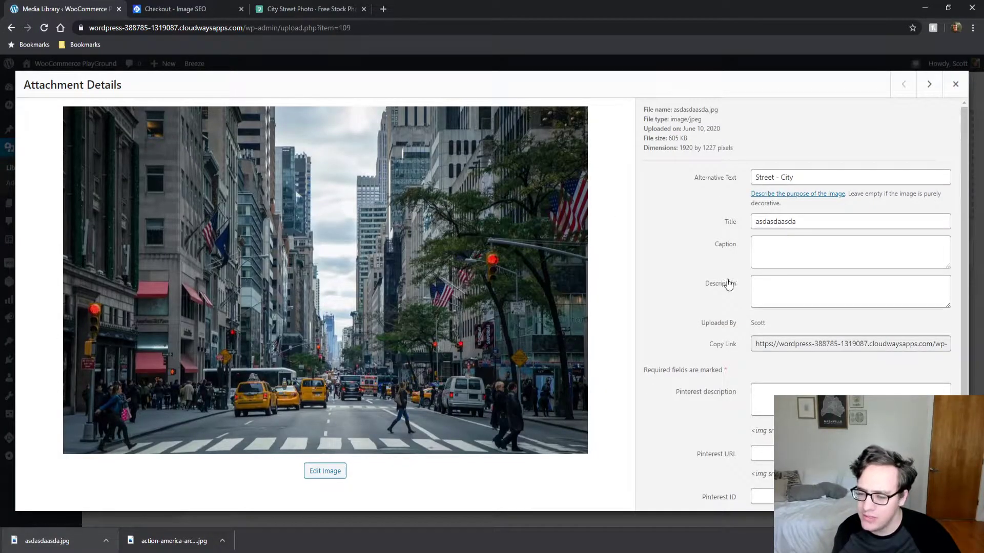
# Step: Open the street photo's ImageSEO report and examine the list of keywords representing the image's context
pyautogui.scroll(-3, 736, 284)
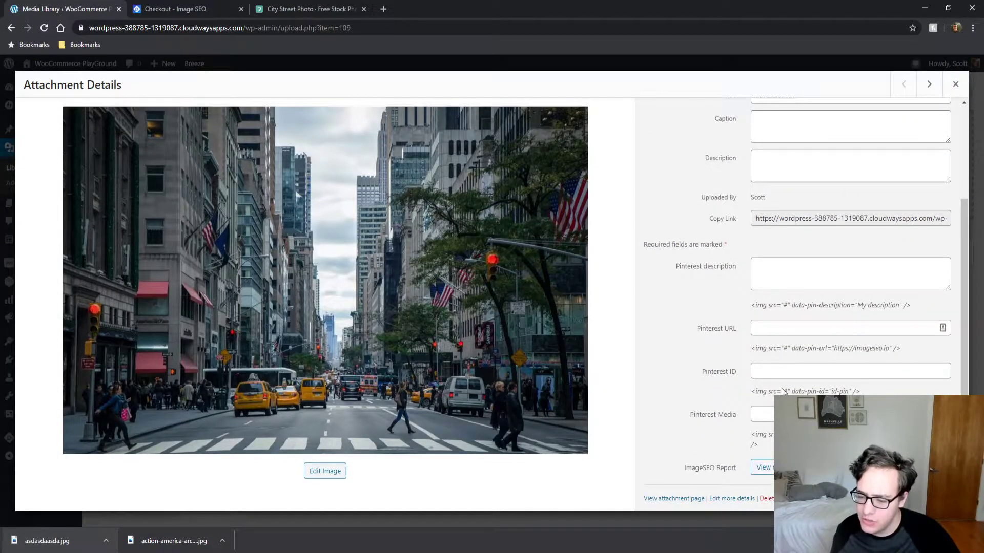
pyautogui.click(780, 467)
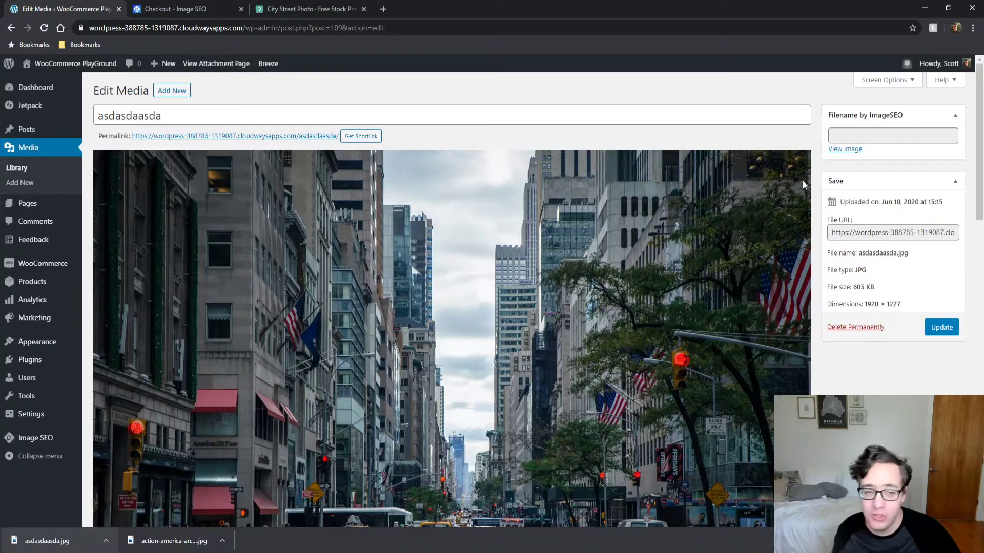
pyautogui.click(850, 136)
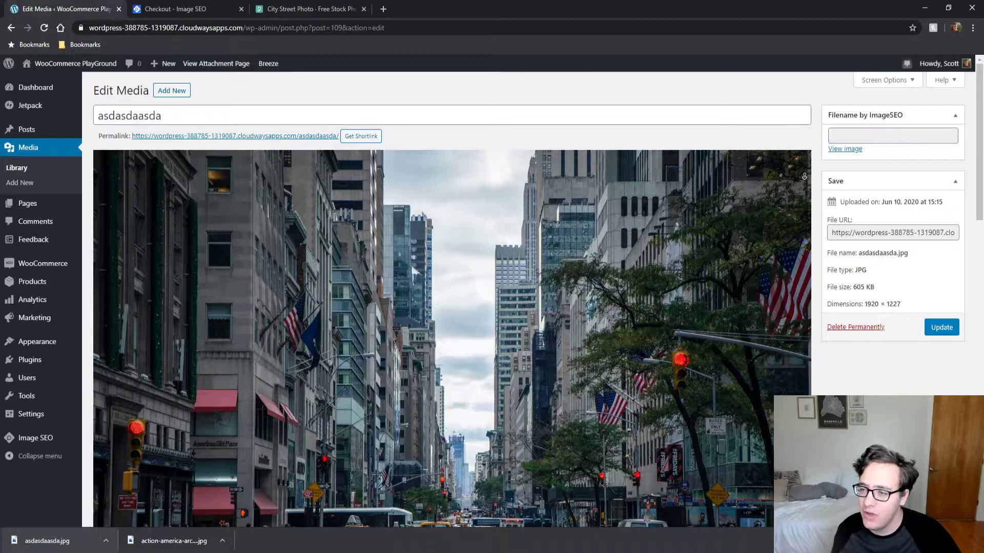
pyautogui.scroll(-10, 745, 220)
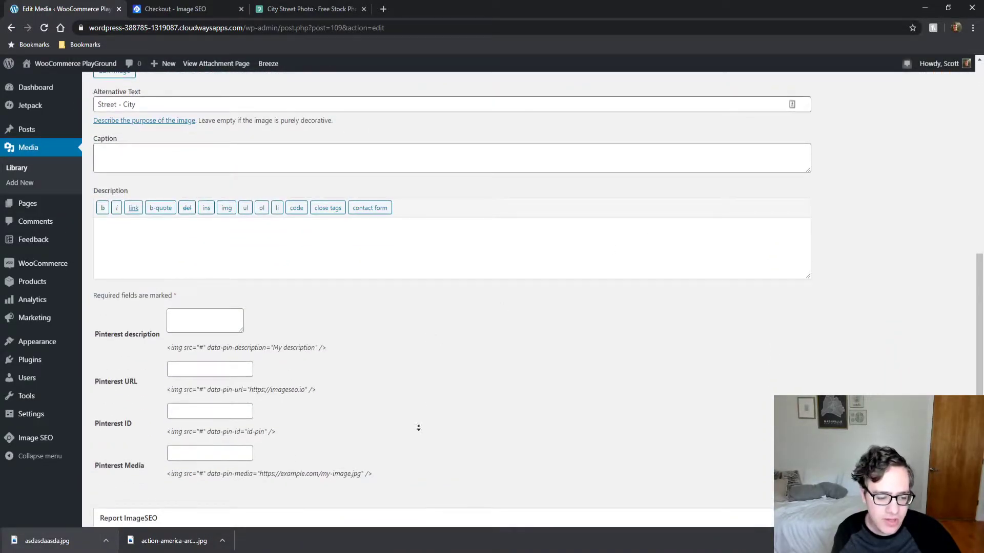
pyautogui.scroll(-6, 423, 417)
pyautogui.scroll(1, 354, 380)
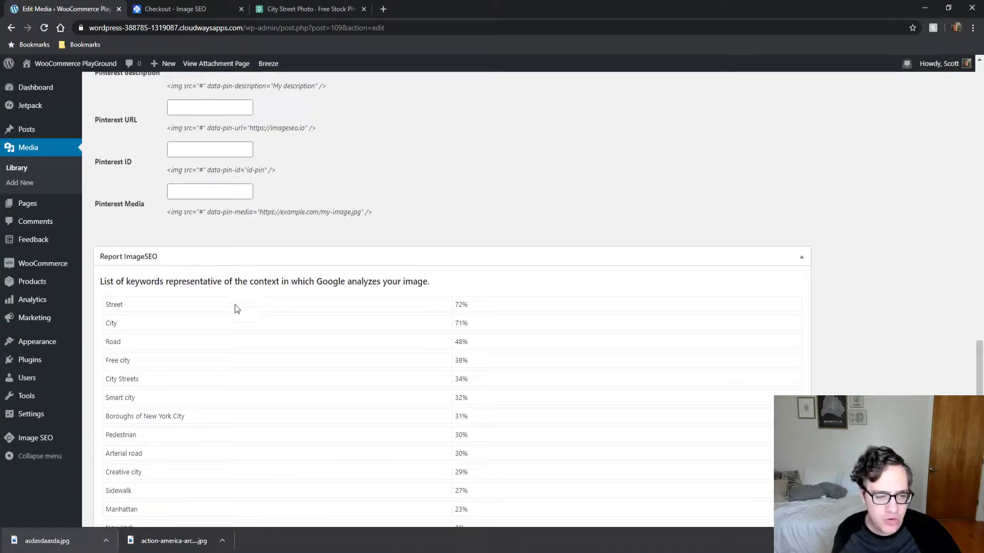
pyautogui.doubleClick(176, 288)
pyautogui.tripleClick(175, 288)
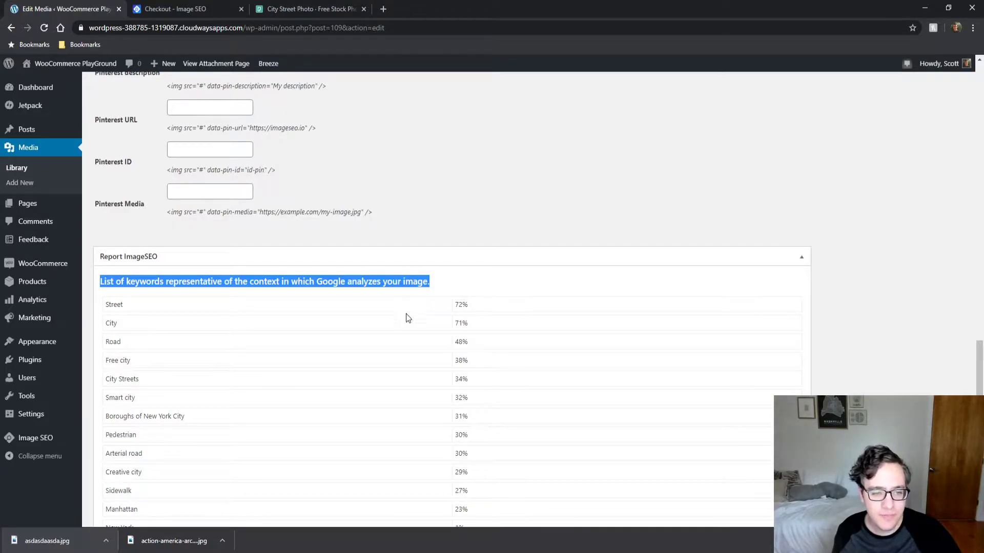
pyautogui.click(507, 297)
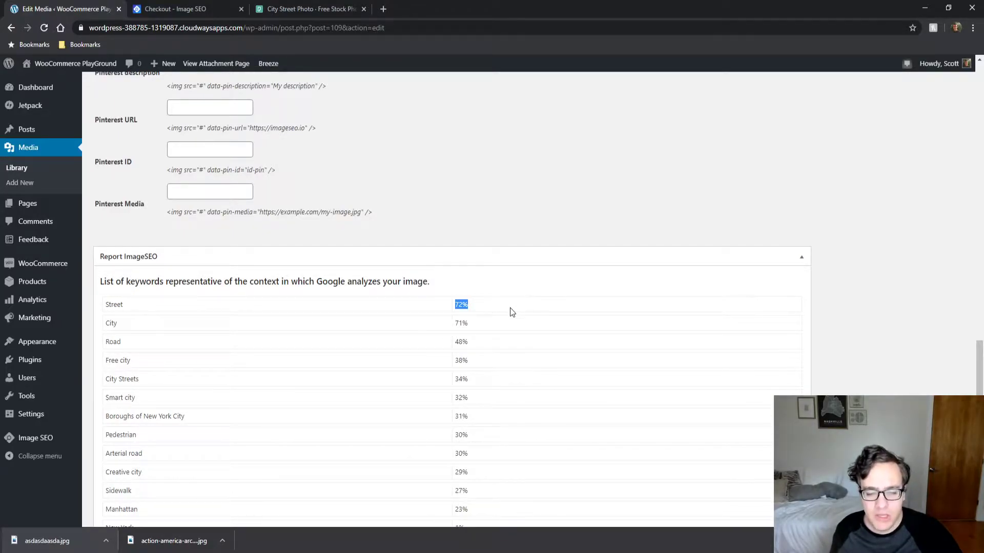
# Step: Review the street photo's Alternative Text and the Pinterest description, URL, ID and Media fields
pyautogui.scroll(8, 511, 241)
pyautogui.scroll(3, 497, 254)
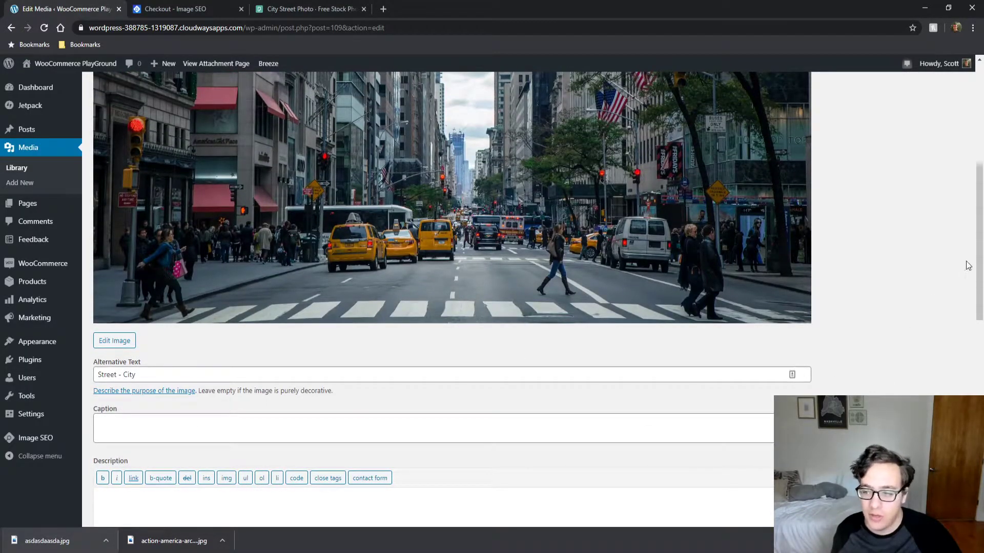
pyautogui.moveTo(974, 245); pyautogui.dragTo(978, 299)
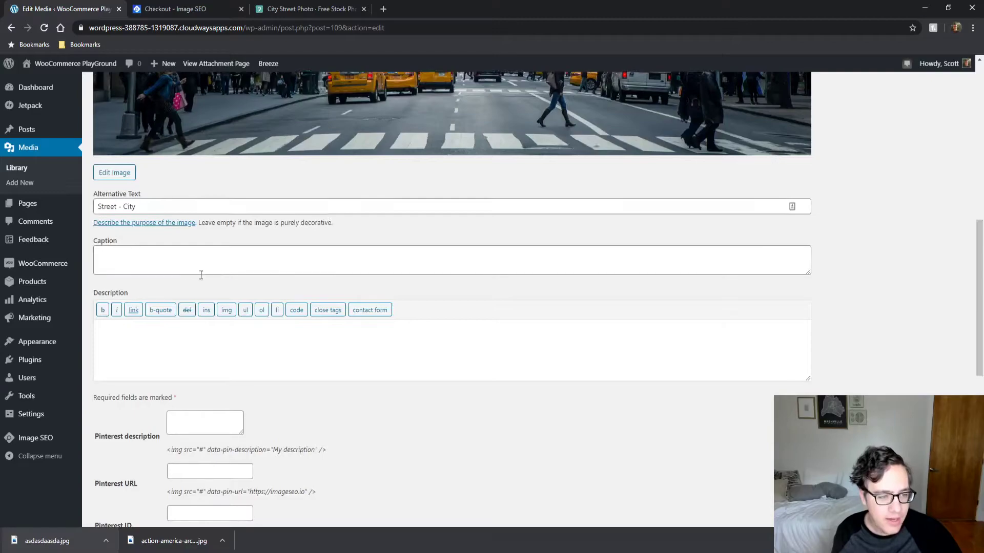
pyautogui.scroll(5, 176, 333)
pyautogui.scroll(-2, 204, 372)
pyautogui.tripleClick(148, 366)
pyautogui.scroll(-3, 245, 390)
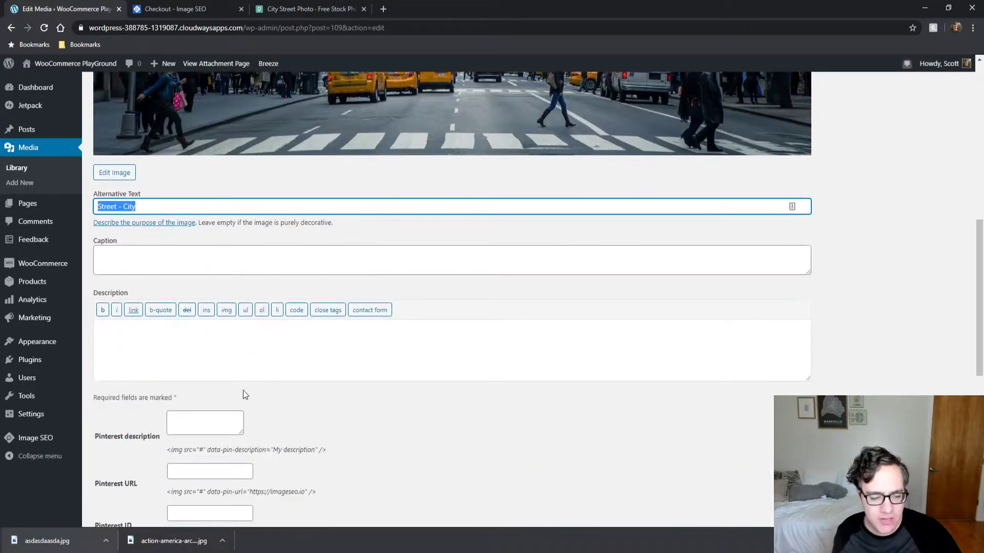
pyautogui.scroll(-2, 226, 393)
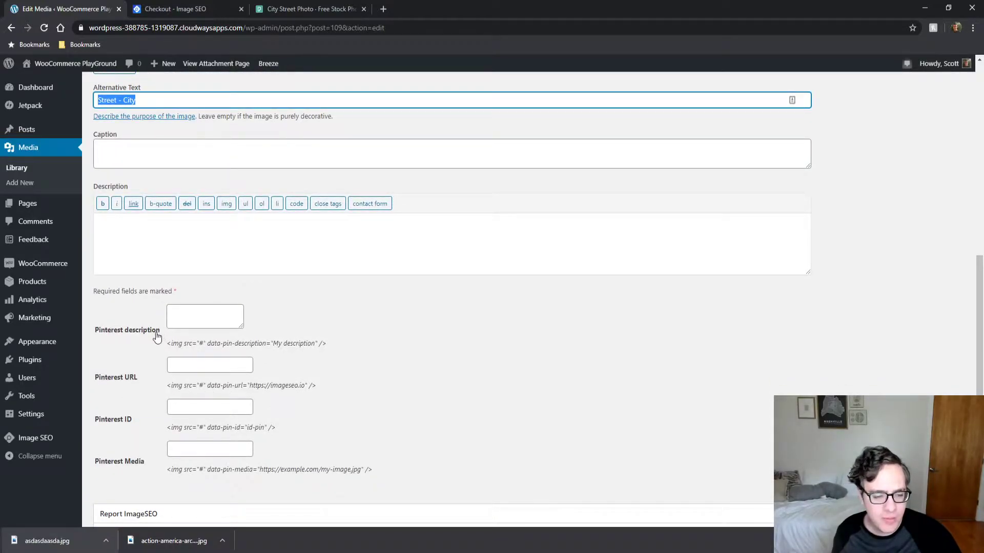
pyautogui.moveTo(88, 333); pyautogui.dragTo(319, 343)
pyautogui.click(339, 367)
pyautogui.scroll(-4, 390, 388)
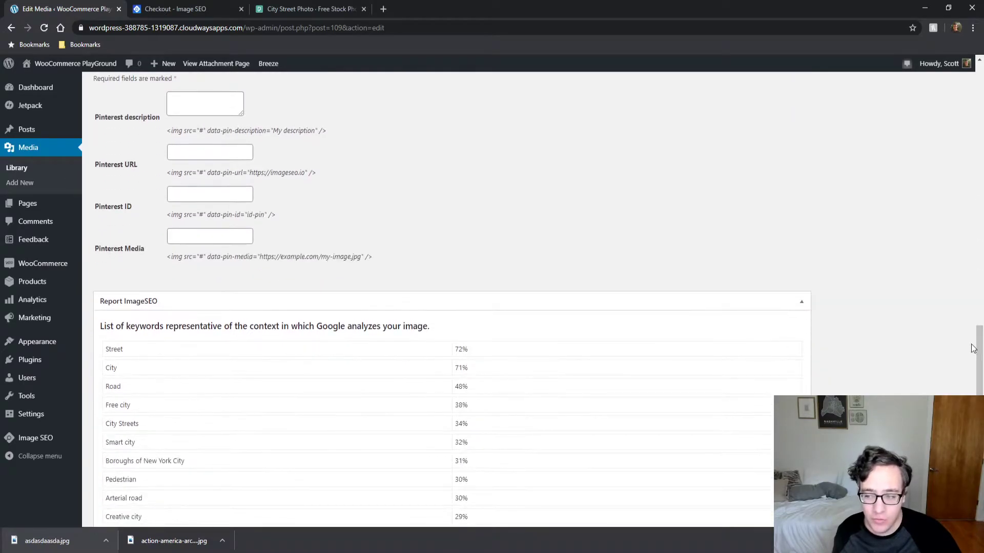
# Step: Check the street photo's Filename by ImageSEO field and reload the Edit Media page
pyautogui.moveTo(975, 348); pyautogui.dragTo(971, 238)
pyautogui.moveTo(973, 230); pyautogui.dragTo(963, 5)
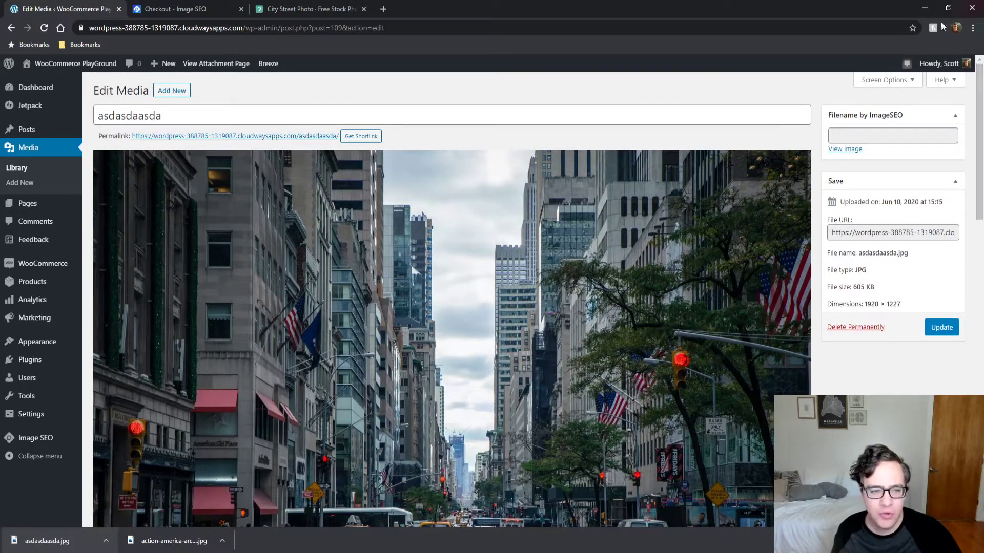
pyautogui.click(873, 141)
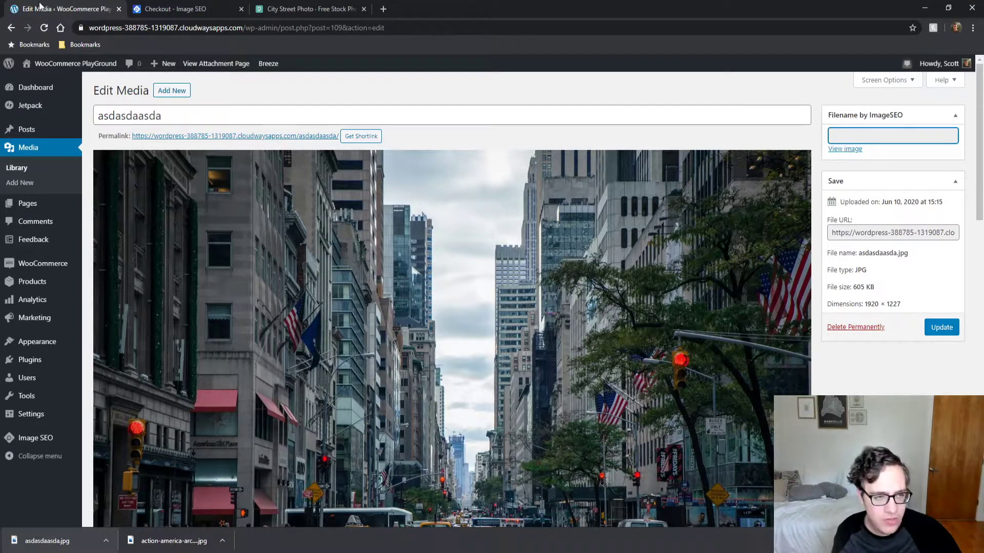
pyautogui.click(44, 27)
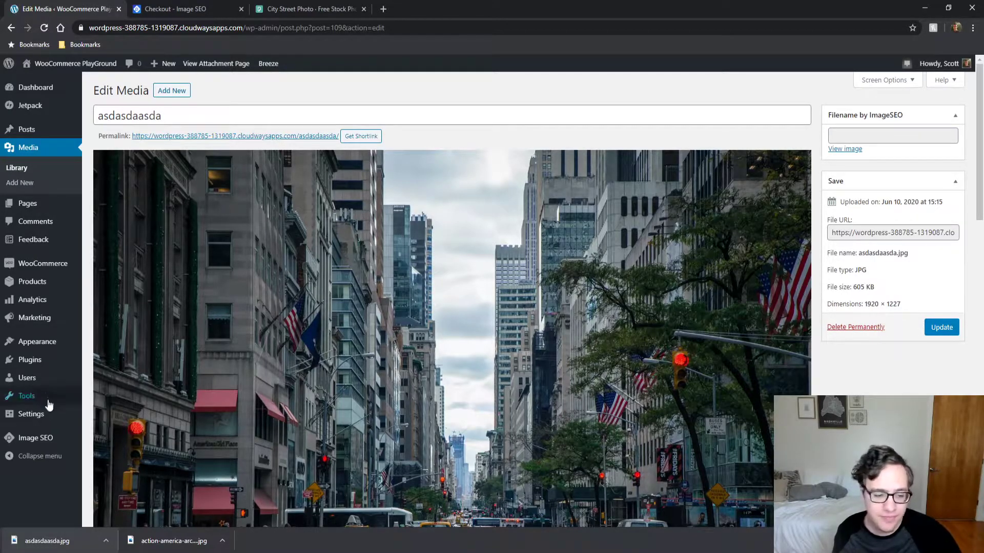
# Step: Open the Image SEO settings and review the on-upload options for filling ALT texts and renaming files
pyautogui.click(46, 445)
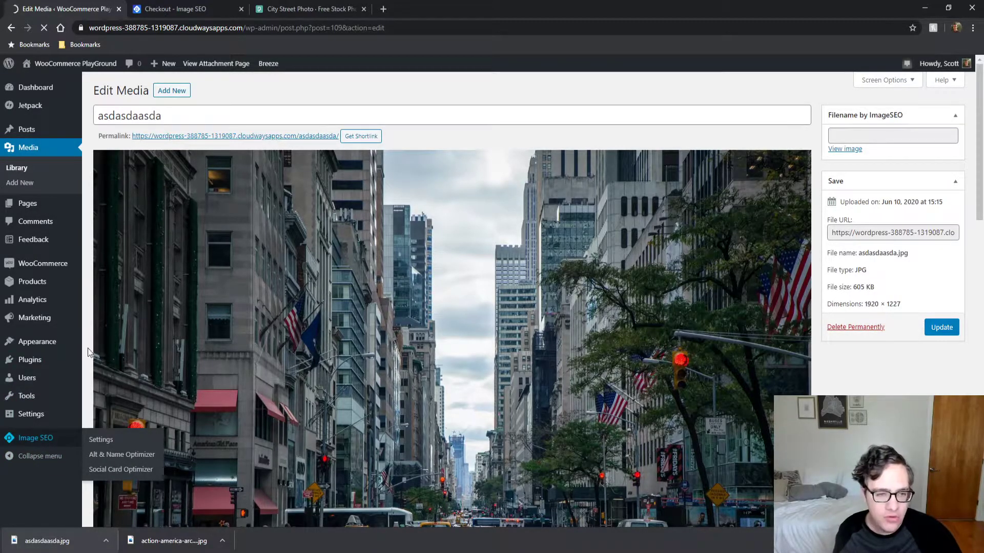
pyautogui.scroll(-1, 286, 171)
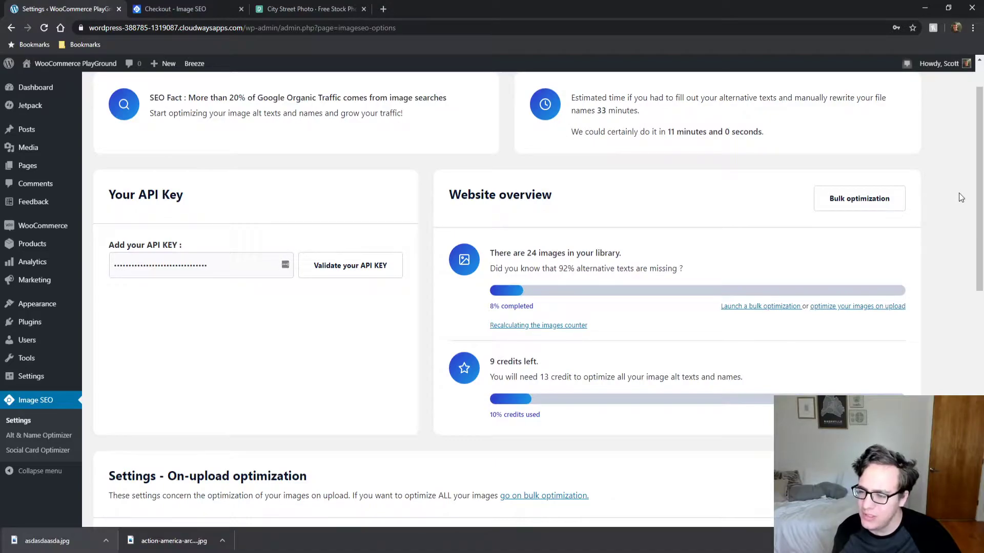
pyautogui.scroll(-1, 979, 196)
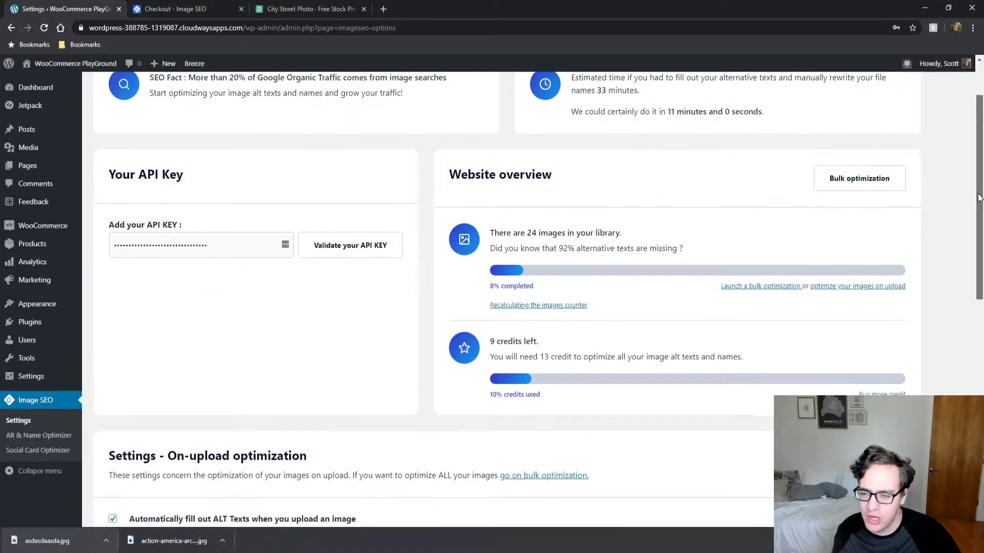
pyautogui.scroll(-6, 978, 197)
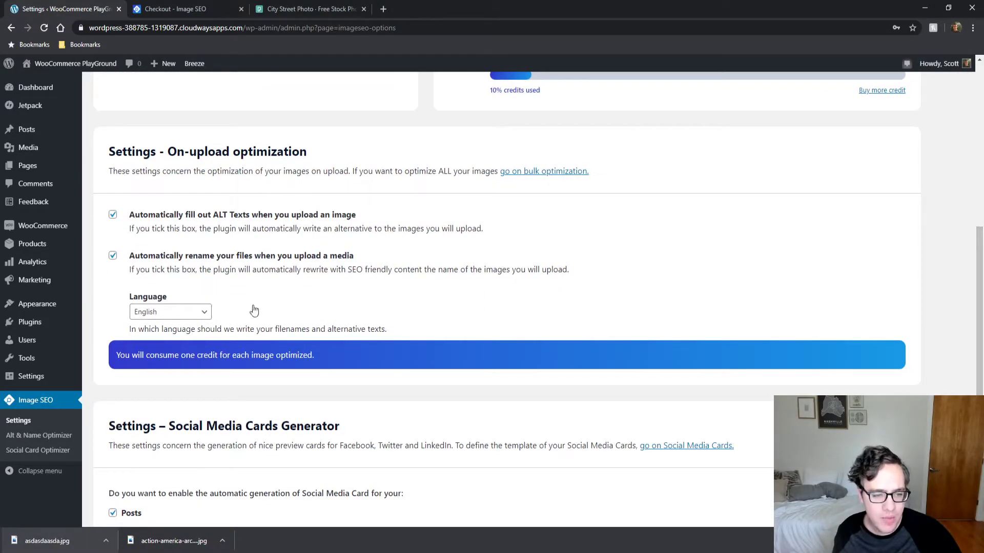
pyautogui.moveTo(130, 255); pyautogui.dragTo(366, 265)
pyautogui.tripleClick(390, 271)
pyautogui.click(390, 271)
pyautogui.doubleClick(391, 271)
pyautogui.tripleClick(391, 270)
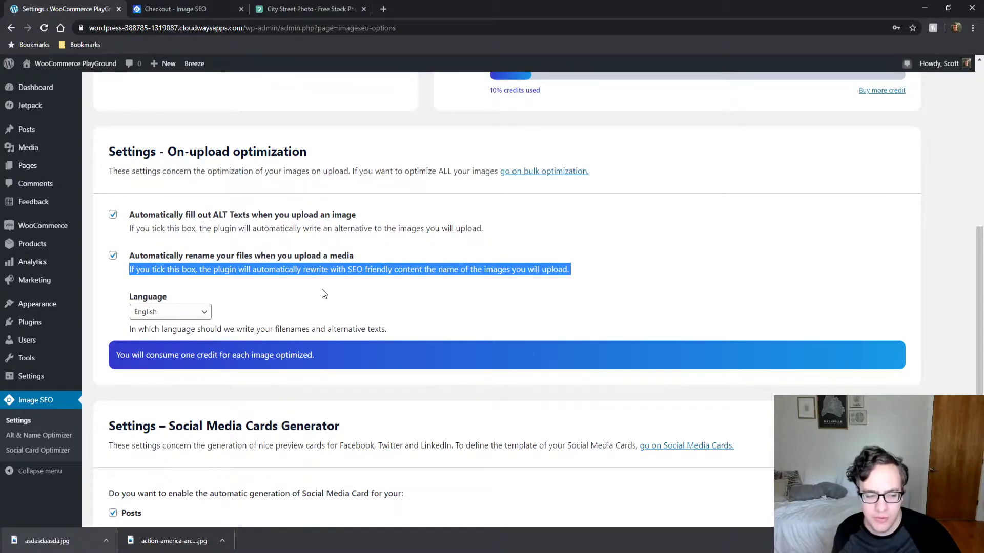
pyautogui.scroll(4, 328, 291)
# Step: Switch to Pexels, return to the city photo results and open the Car category
pyautogui.click(302, 9)
pyautogui.click(204, 6)
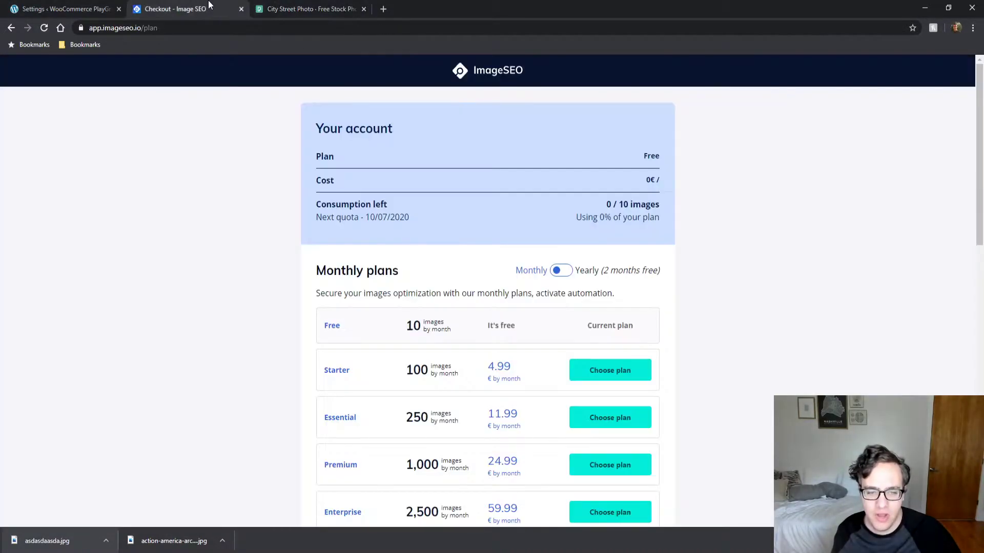
pyautogui.click(297, 7)
pyautogui.click(83, 212)
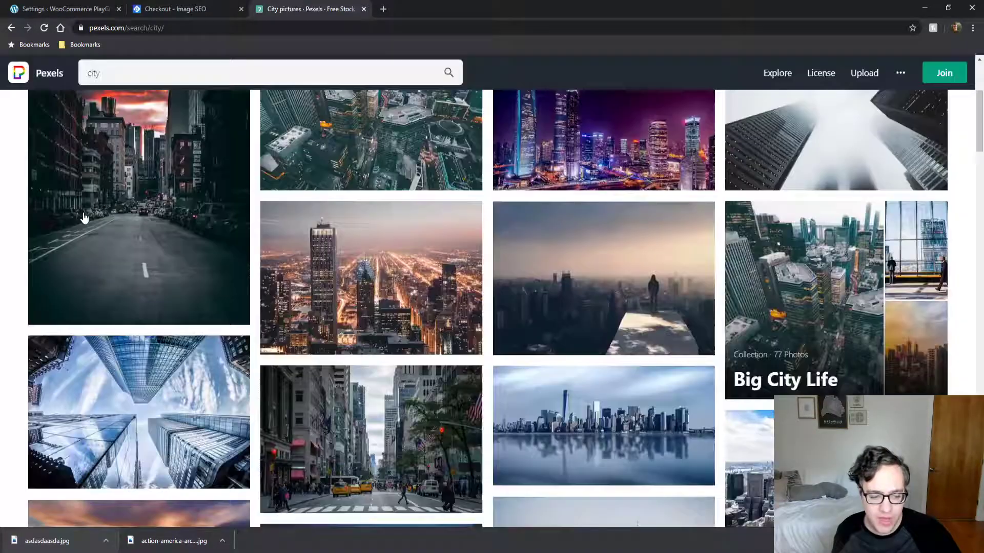
pyautogui.scroll(-4, 481, 272)
pyautogui.scroll(6, 481, 271)
pyautogui.scroll(2, 482, 271)
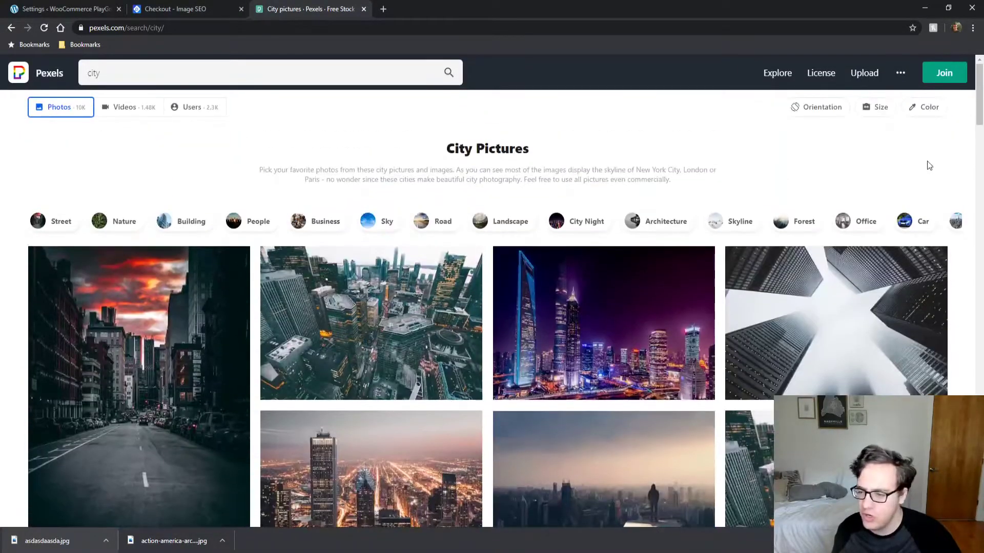
pyautogui.click(922, 221)
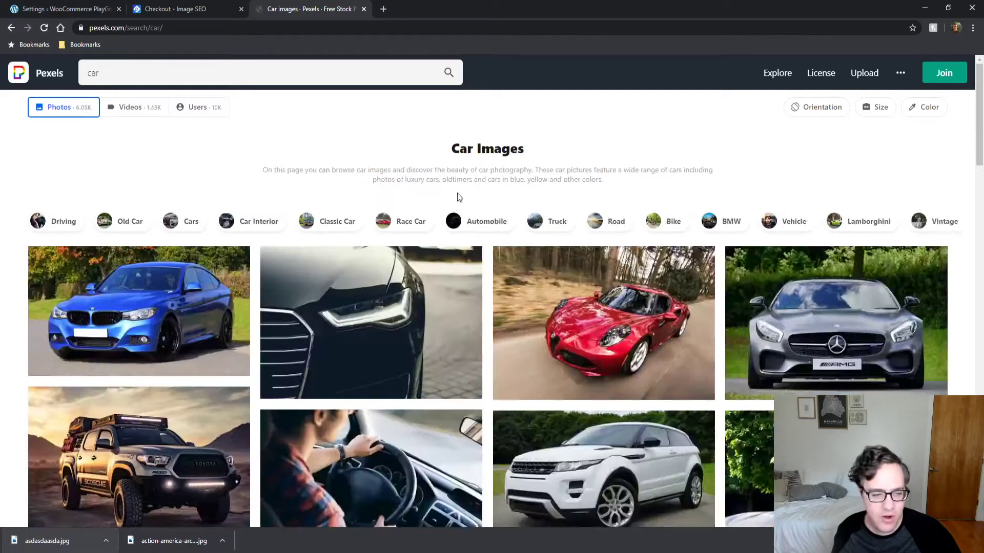
# Step: Open the white Range Rover photo and download it at 1920 x 1080, saving it as example-2.jpg
pyautogui.scroll(-2, 410, 266)
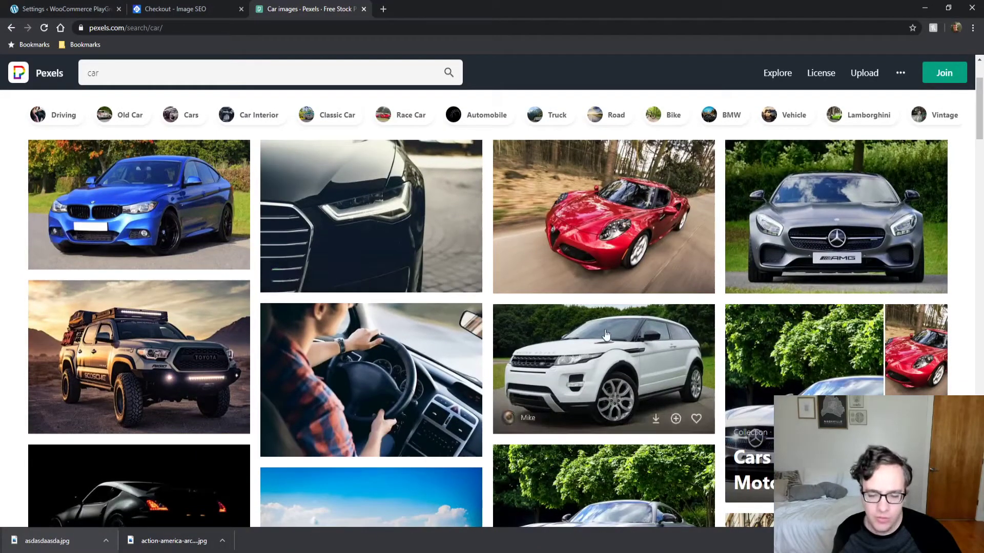
pyautogui.click(507, 307)
pyautogui.click(778, 76)
pyautogui.click(723, 151)
pyautogui.click(713, 284)
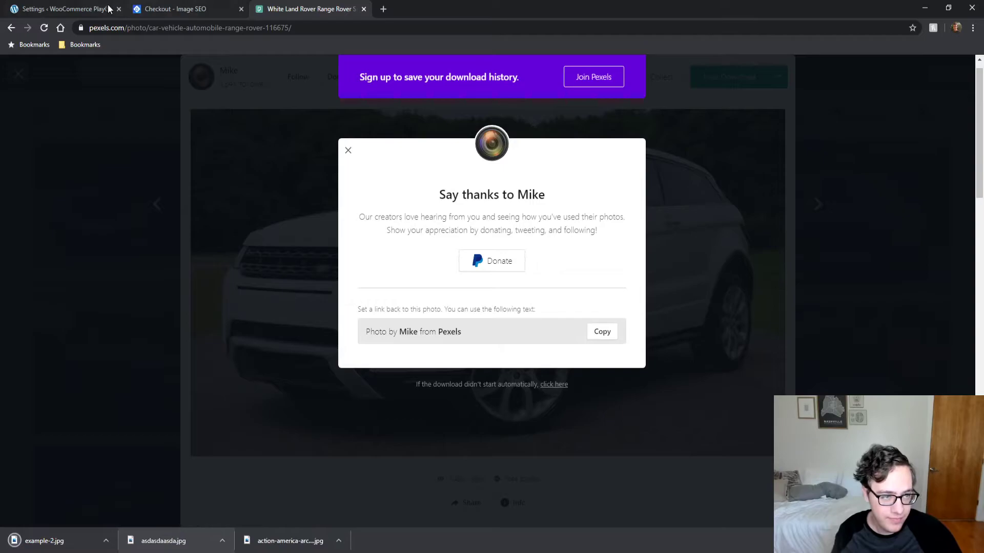
# Step: Switch back to WordPress and upload the downloaded example-2.jpg as new media
pyautogui.click(66, 9)
pyautogui.scroll(4, 125, 246)
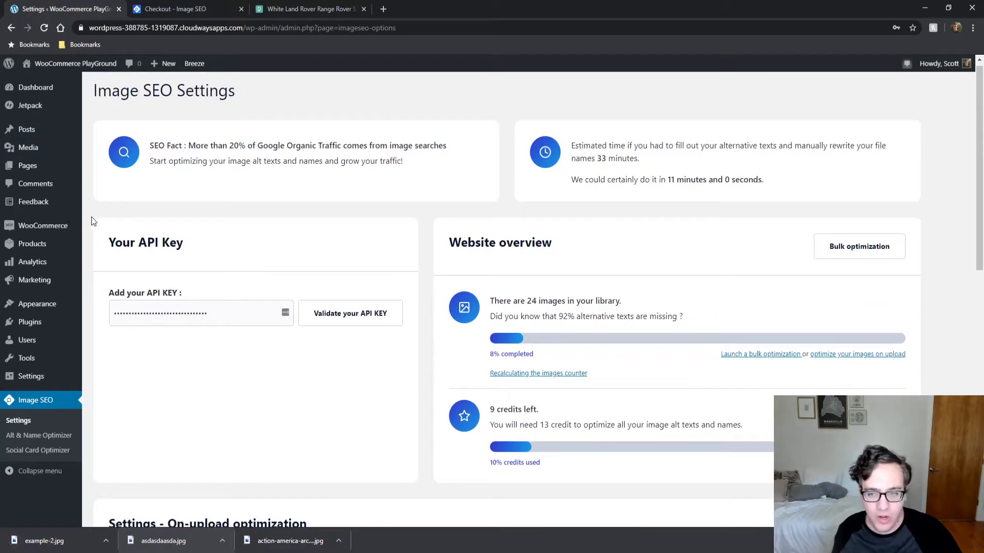
pyautogui.click(116, 163)
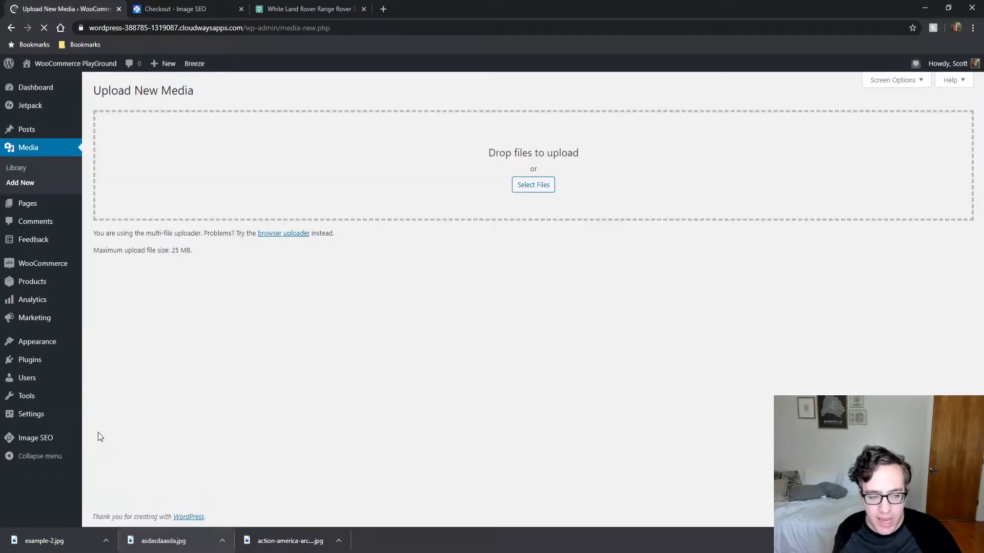
pyautogui.moveTo(57, 541); pyautogui.dragTo(294, 258)
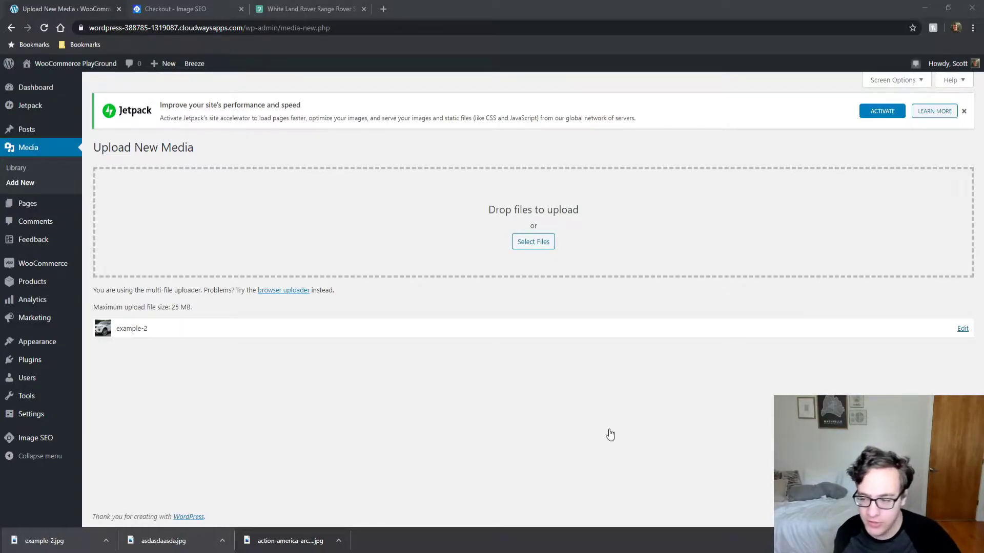
# Step: Open the uploaded example-2 image for editing and check its Filename by ImageSEO field
pyautogui.click(962, 328)
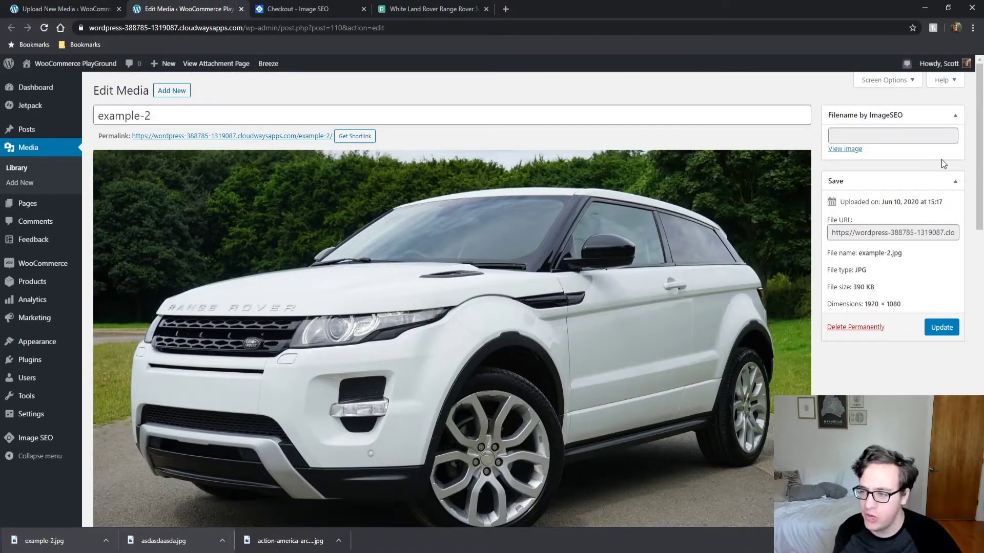
pyautogui.click(908, 130)
pyautogui.moveTo(978, 123); pyautogui.dragTo(978, 299)
# Step: Examine the alternative text filled in for the Range Rover photo and compare it with the image and file name
pyautogui.scroll(7, 387, 202)
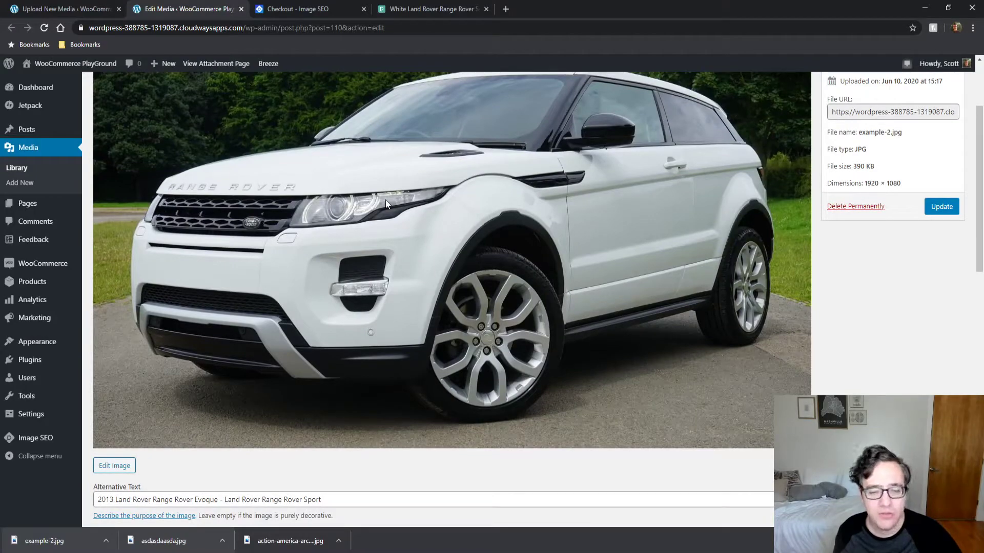
pyautogui.scroll(-2, 385, 203)
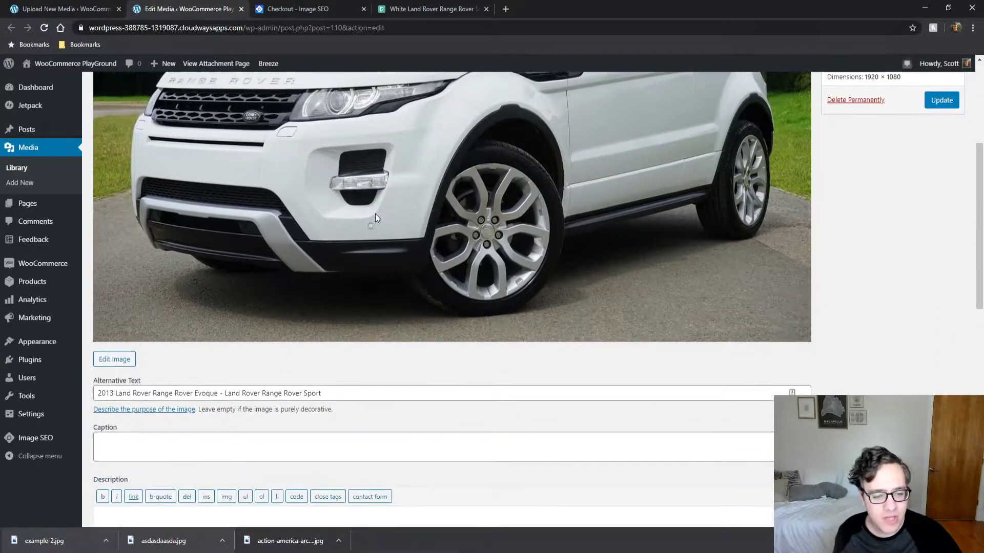
pyautogui.tripleClick(256, 393)
pyautogui.click(294, 381)
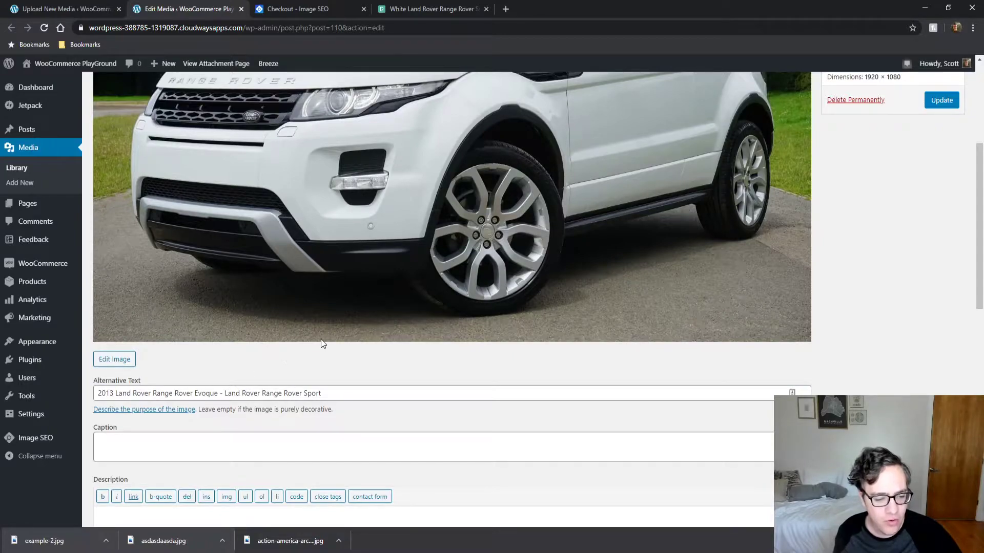
pyautogui.scroll(-3, 321, 343)
pyautogui.scroll(7, 322, 344)
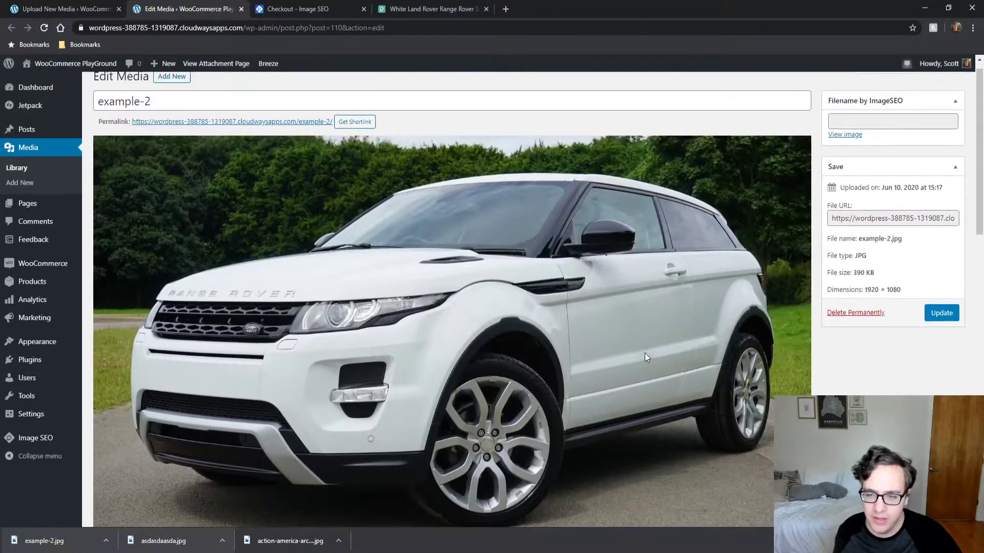
pyautogui.moveTo(643, 347); pyautogui.dragTo(539, 350)
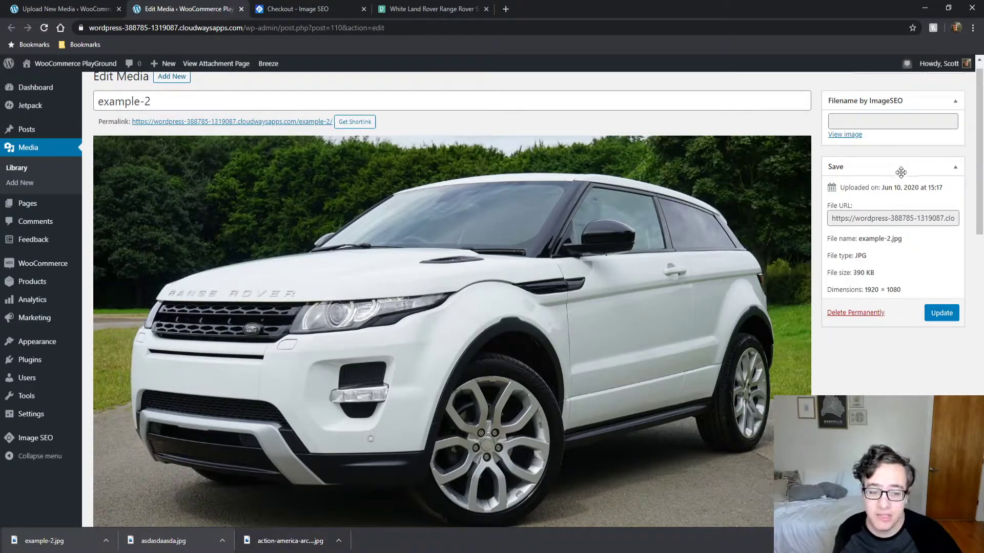
# Step: Look over the example-2 media page and reload it to recheck its Filename by ImageSEO field
pyautogui.moveTo(980, 169); pyautogui.dragTo(968, 416)
pyautogui.moveTo(463, 365); pyautogui.dragTo(474, 383)
pyautogui.scroll(2, 711, 330)
pyautogui.scroll(12, 712, 335)
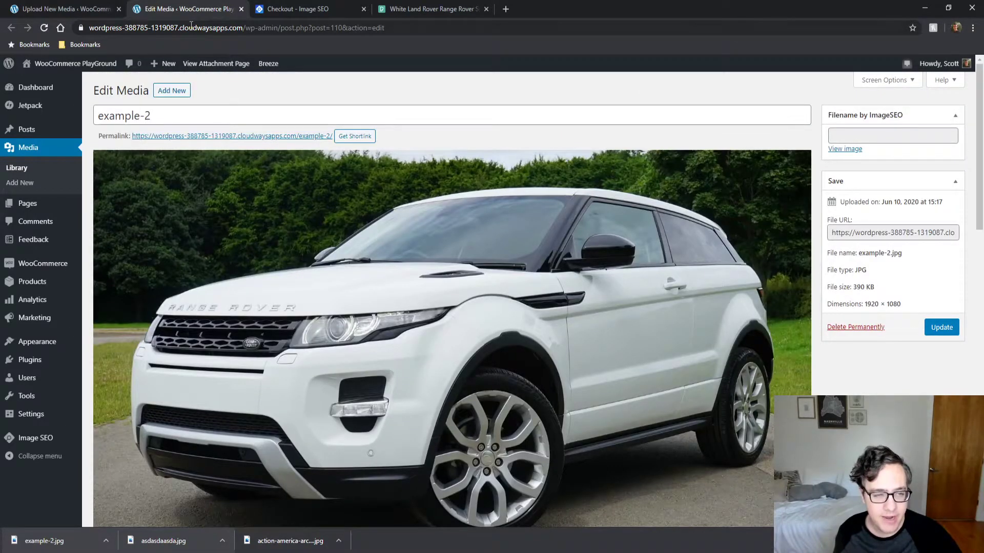
pyautogui.click(44, 27)
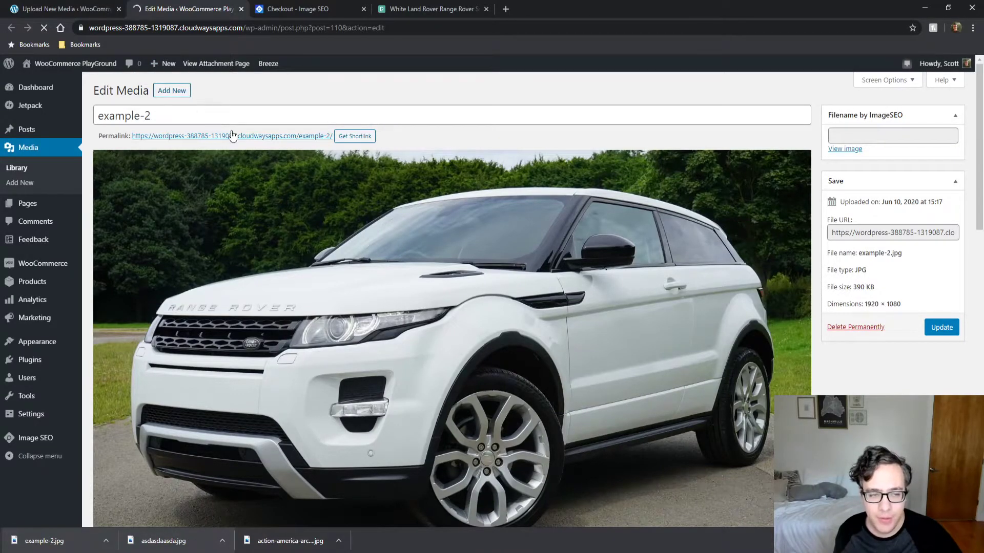
# Step: Open the ImageSEO account dashboard and mark the bulk optimization and og:images tasks in the getting started checklist as completed
pyautogui.click(308, 9)
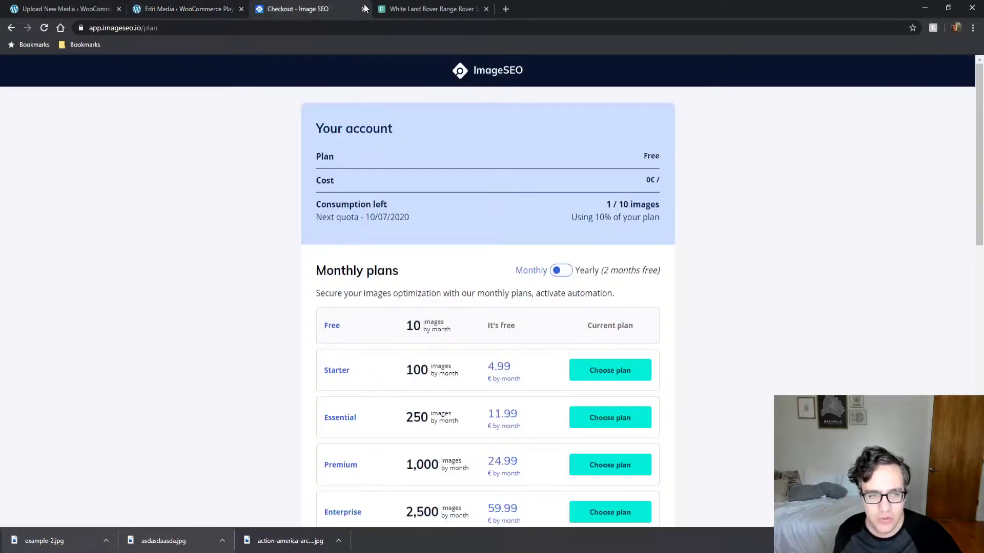
pyautogui.click(485, 73)
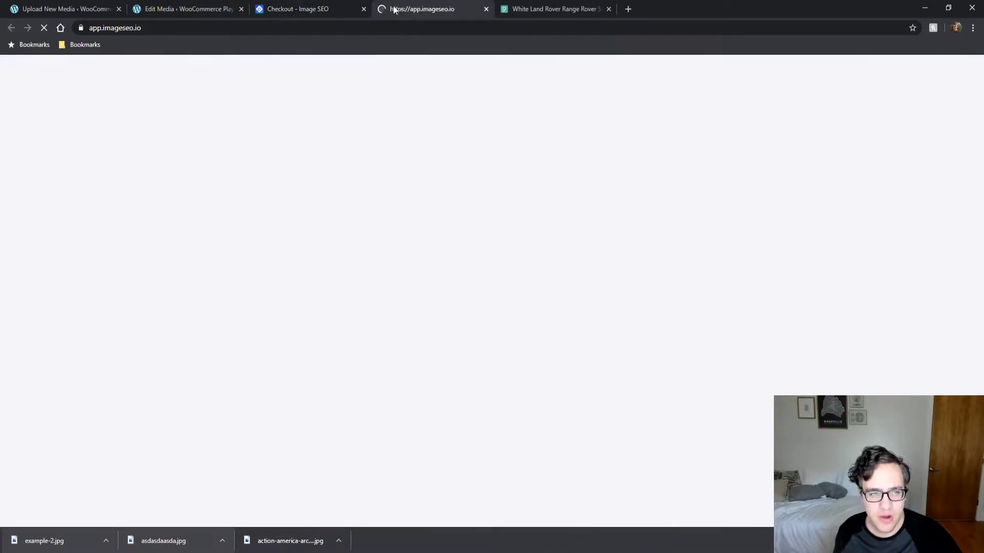
pyautogui.scroll(-2, 149, 150)
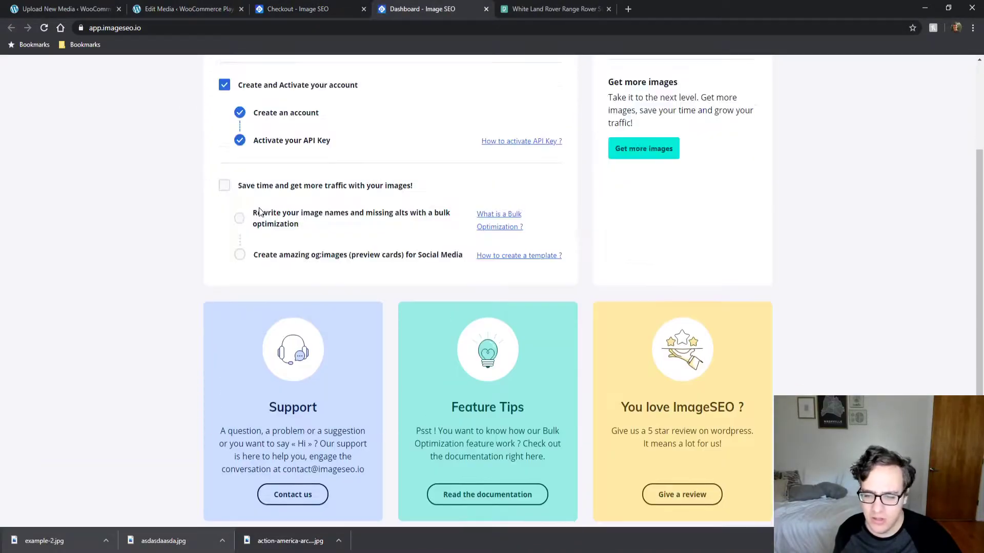
pyautogui.scroll(2, 256, 258)
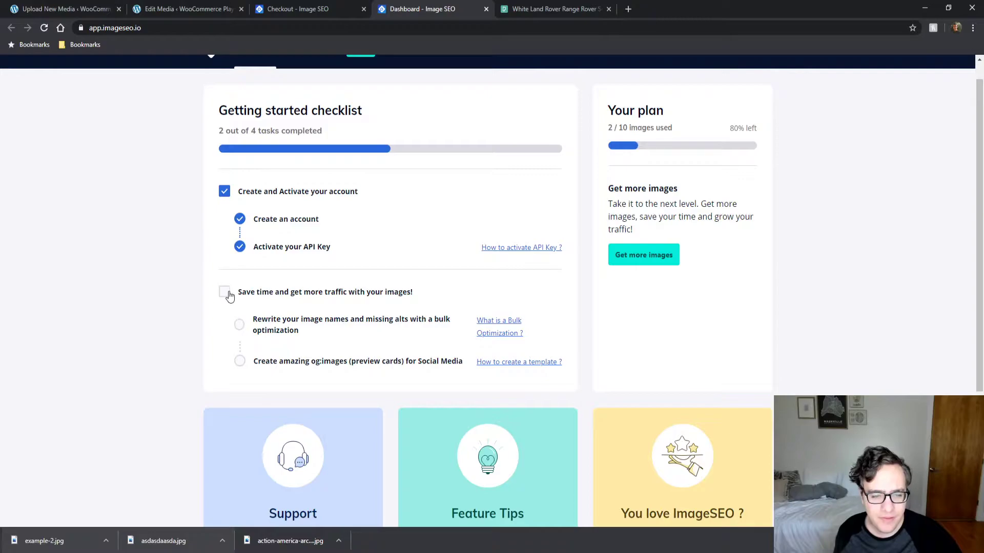
pyautogui.scroll(-1, 224, 296)
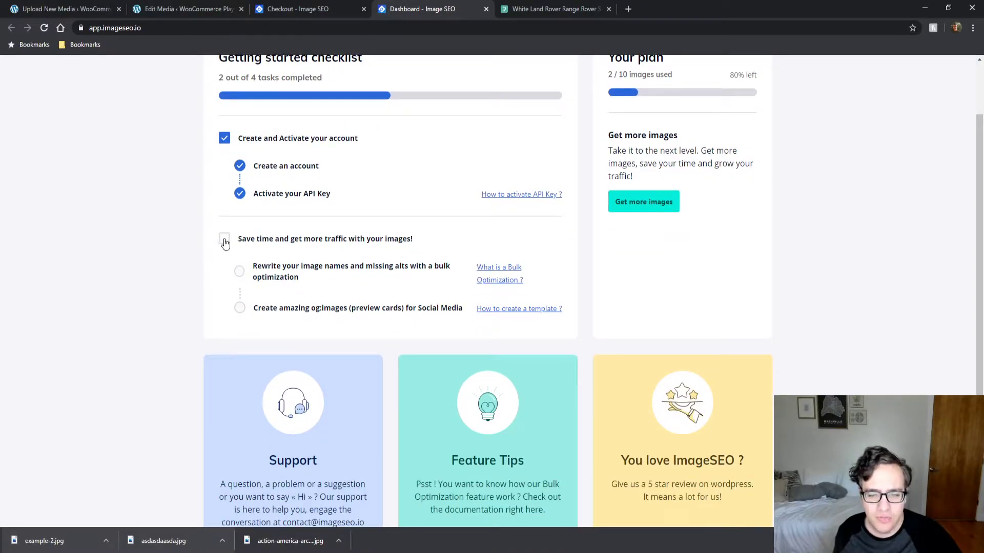
pyautogui.click(245, 274)
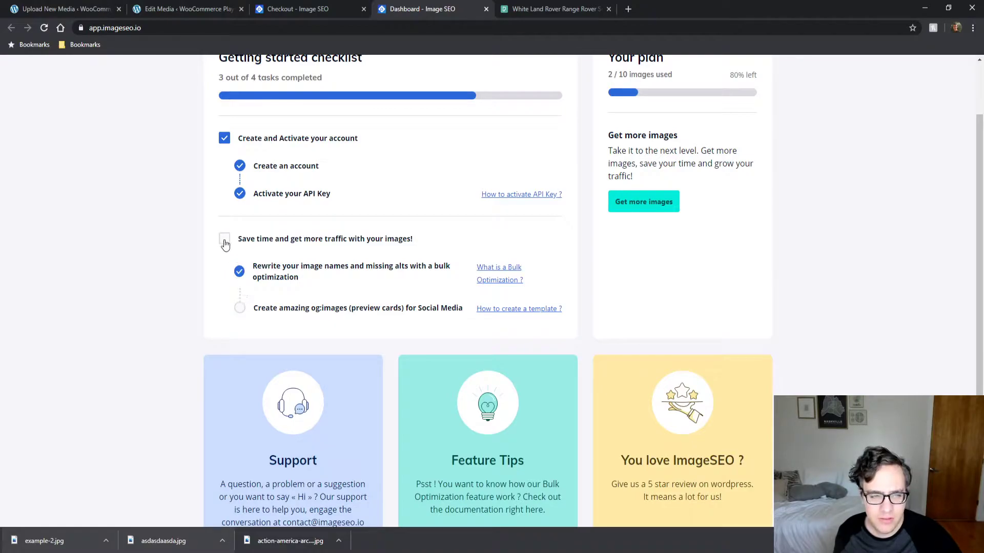
pyautogui.click(240, 308)
pyautogui.scroll(2, 472, 246)
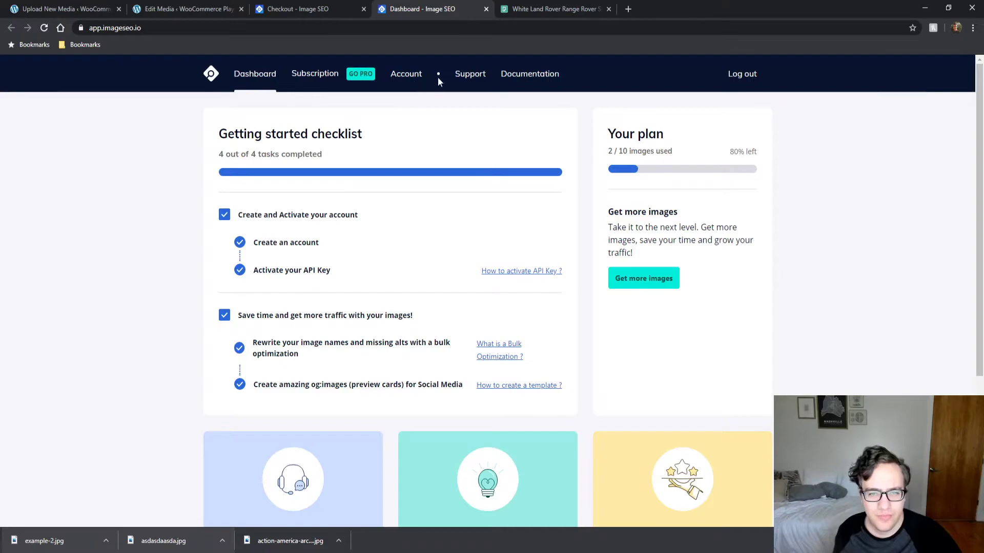
# Step: Open the ImageSEO documentation and read through the guide on getting started with the WordPress plugin
pyautogui.click(521, 74)
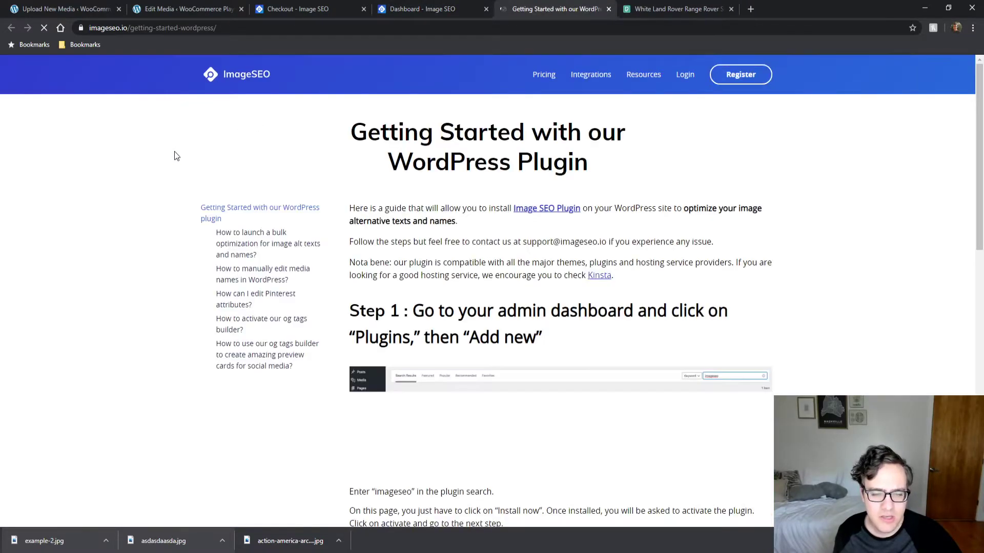
pyautogui.middleClick(160, 119)
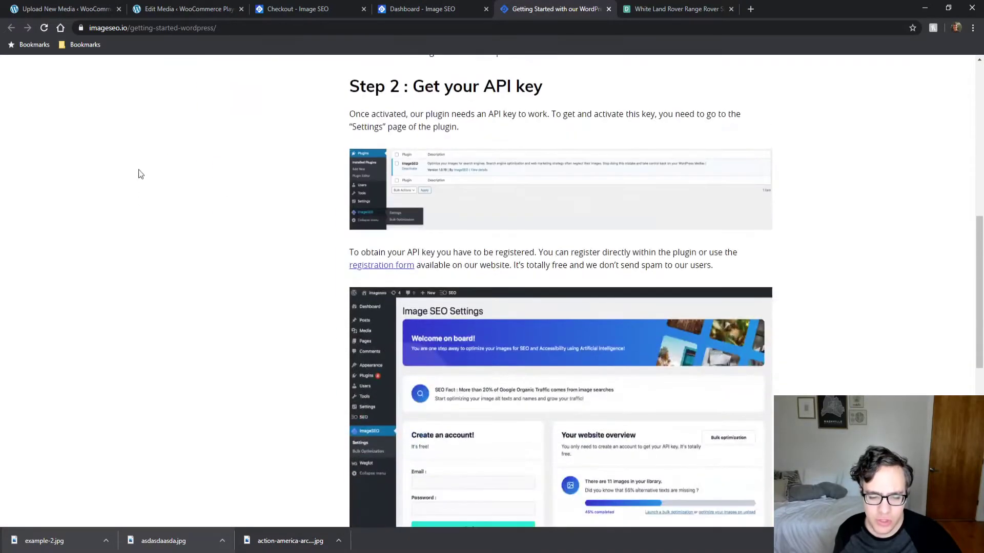
pyautogui.middleClick(142, 217)
pyautogui.scroll(10, 142, 214)
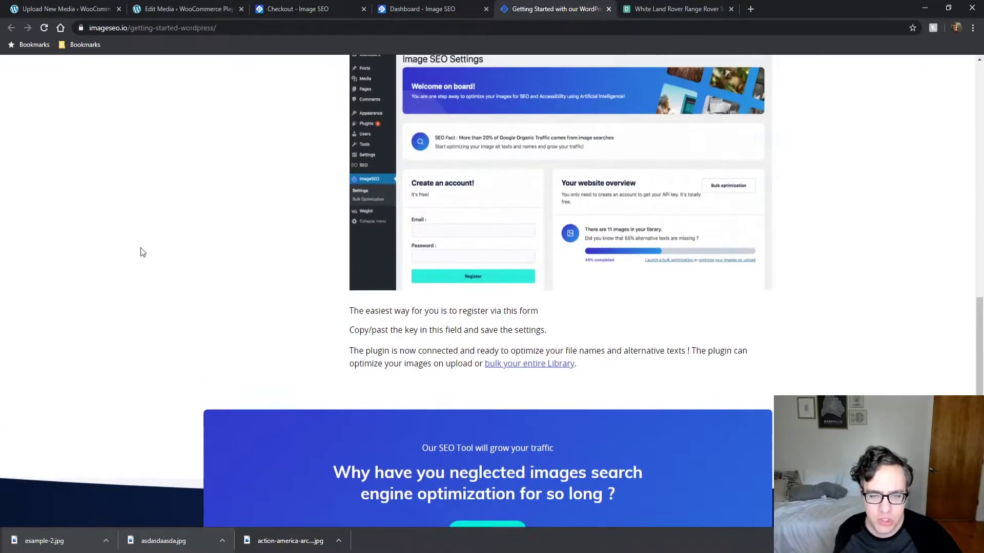
pyautogui.scroll(6, 136, 219)
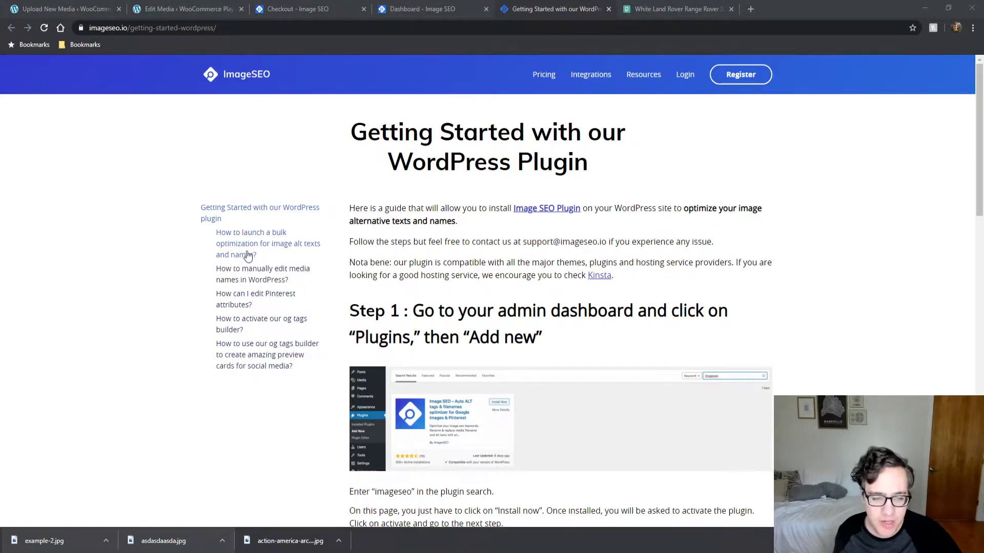
# Step: Open the guide on manually editing media names in WordPress and read how to rename images from the library
pyautogui.click(256, 275)
pyautogui.middleClick(97, 225)
pyautogui.middleClick(91, 259)
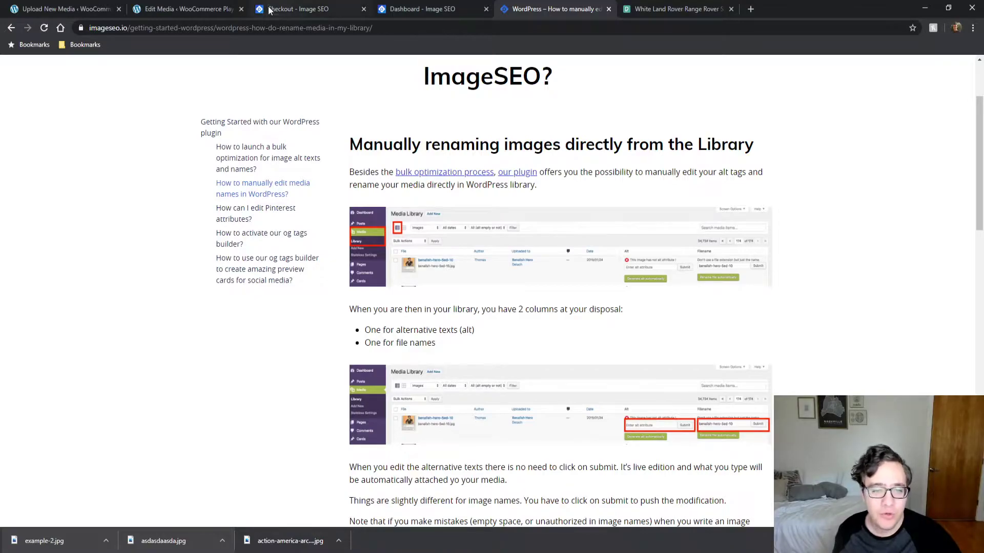
# Step: Return to the WordPress tab with the example-2 edit page and open the Media Library
pyautogui.click(179, 9)
pyautogui.click(83, 7)
pyautogui.click(154, 6)
pyautogui.click(44, 168)
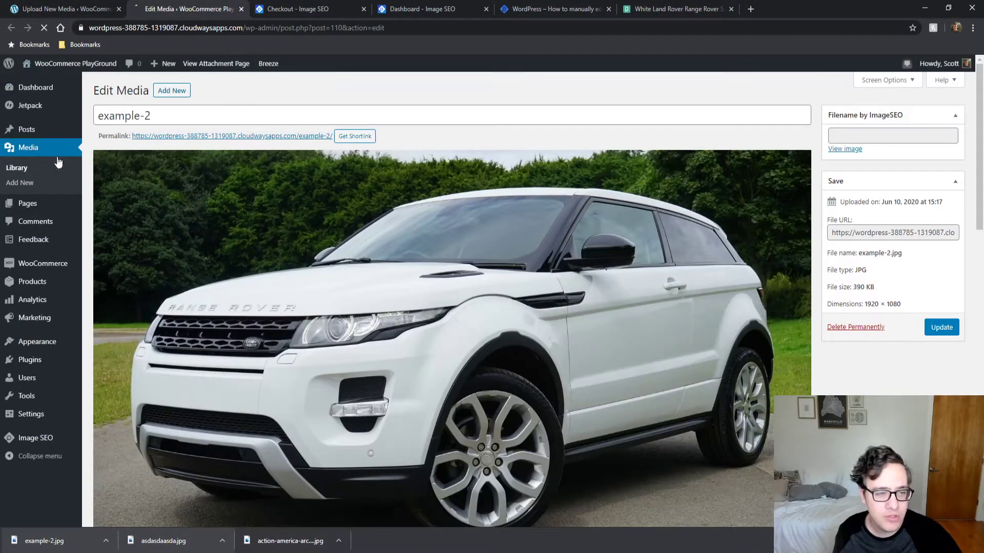
# Step: Place the tab with the media renaming guide directly beside the Media Library tab and return to the library
pyautogui.click(402, 8)
pyautogui.click(367, 7)
pyautogui.click(520, 5)
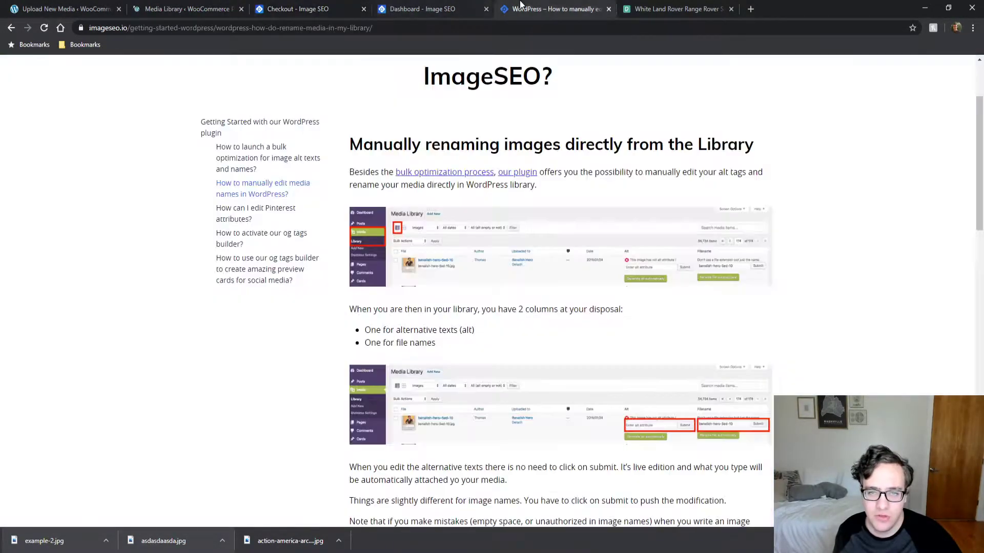
pyautogui.moveTo(521, 5); pyautogui.dragTo(318, 7)
pyautogui.click(222, 4)
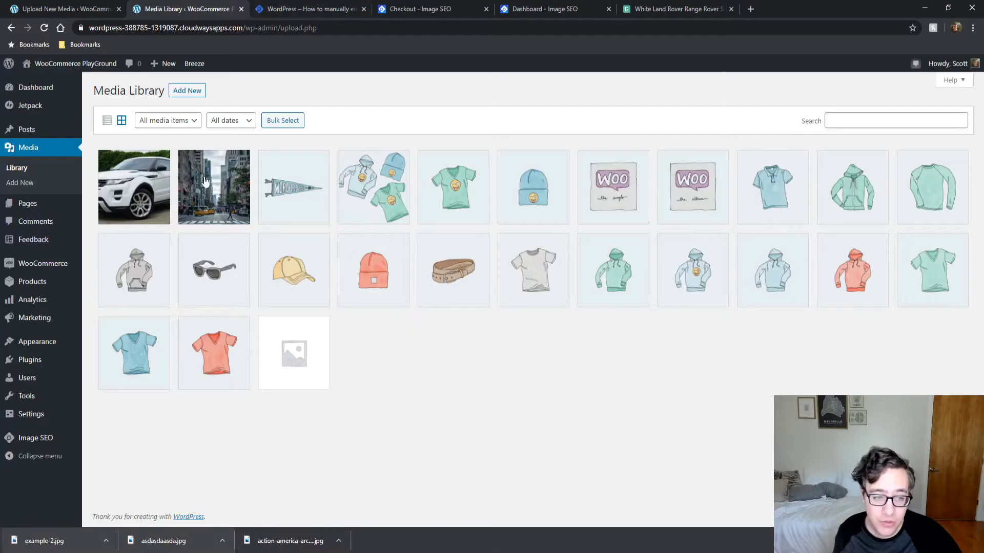
# Step: Check the attachment details of the Range Rover image, close them and show the Media Library as a list
pyautogui.click(145, 214)
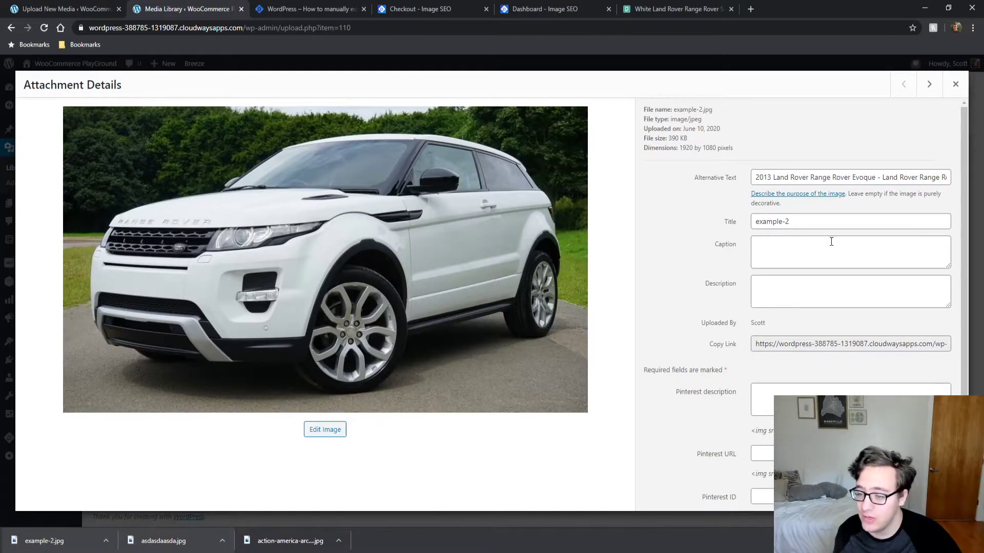
pyautogui.click(955, 84)
pyautogui.click(108, 121)
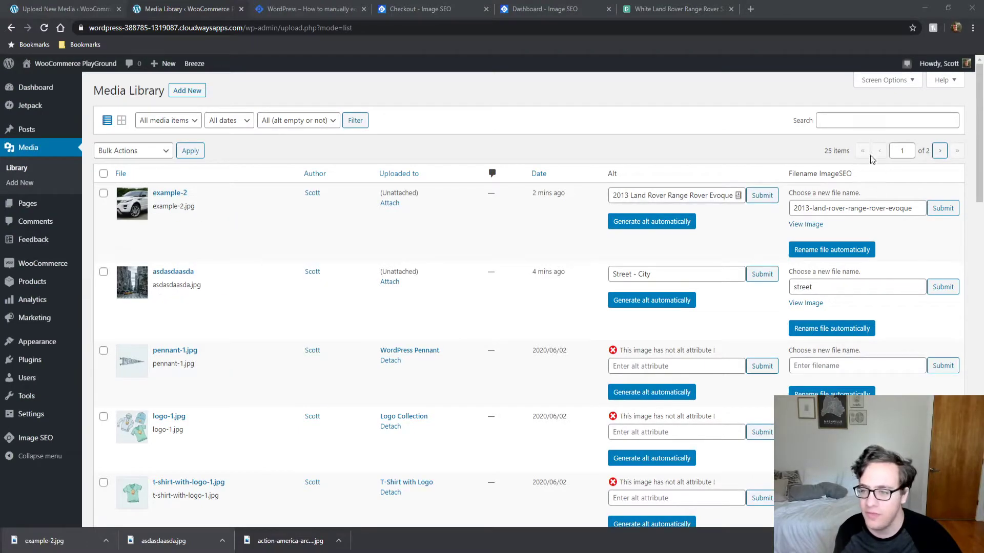
# Step: Inspect the Filename ImageSEO value of example-2 and view the image under that name, checking its URL
pyautogui.moveTo(833, 209); pyautogui.dragTo(915, 207)
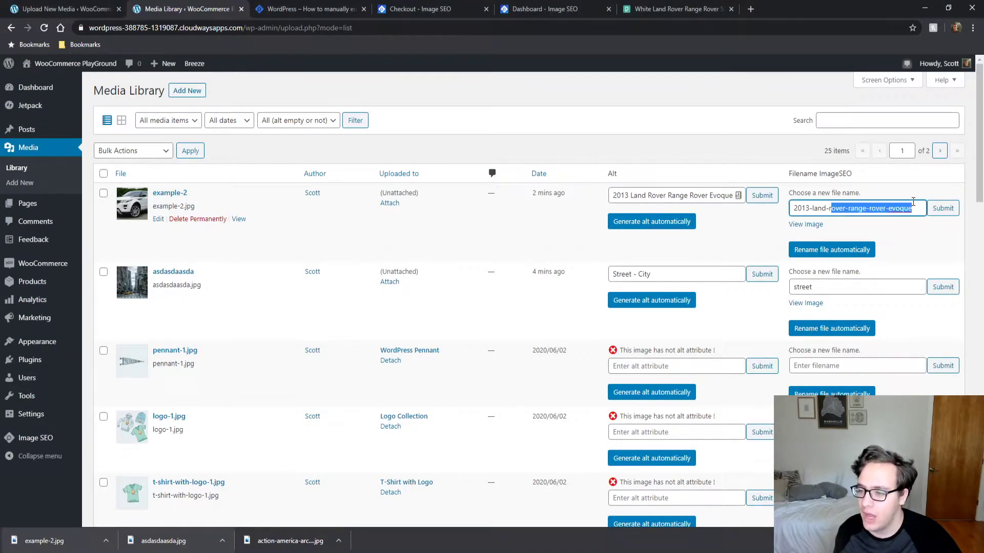
pyautogui.tripleClick(858, 209)
pyautogui.click(805, 224)
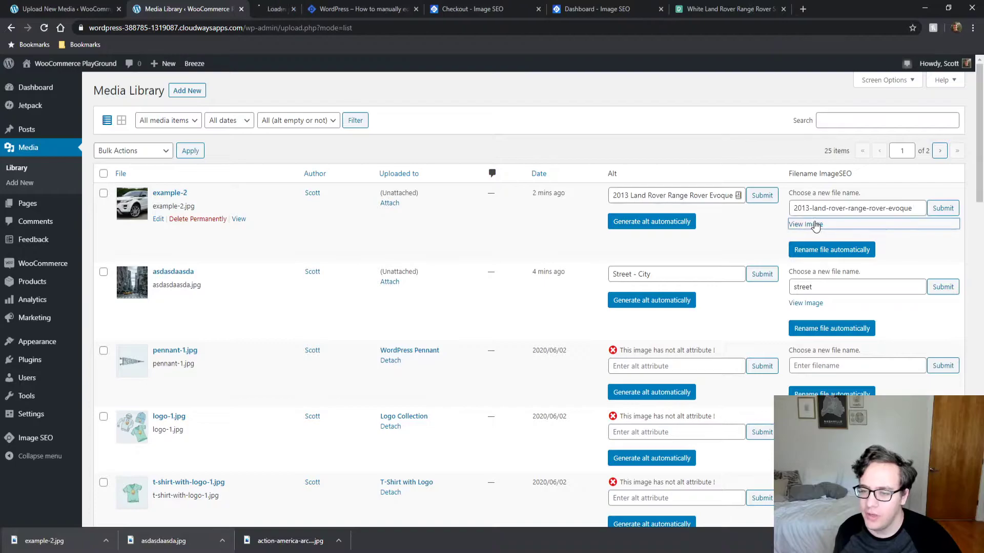
pyautogui.click(292, 7)
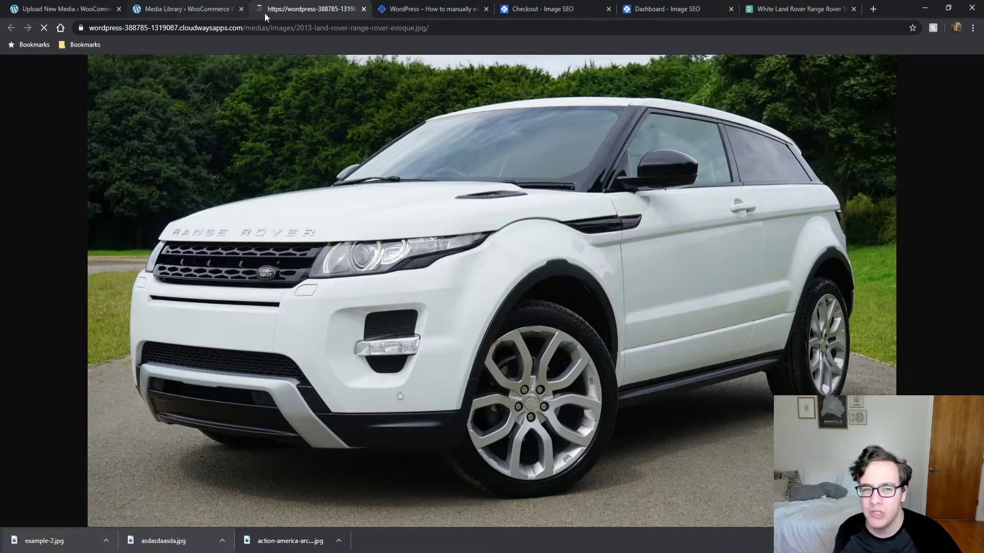
pyautogui.moveTo(317, 27); pyautogui.dragTo(452, 28)
# Step: Compare the Pexels Range Rover photo with the image at the ImageSEO URL, and review example-2's alt text in the library
pyautogui.click(188, 6)
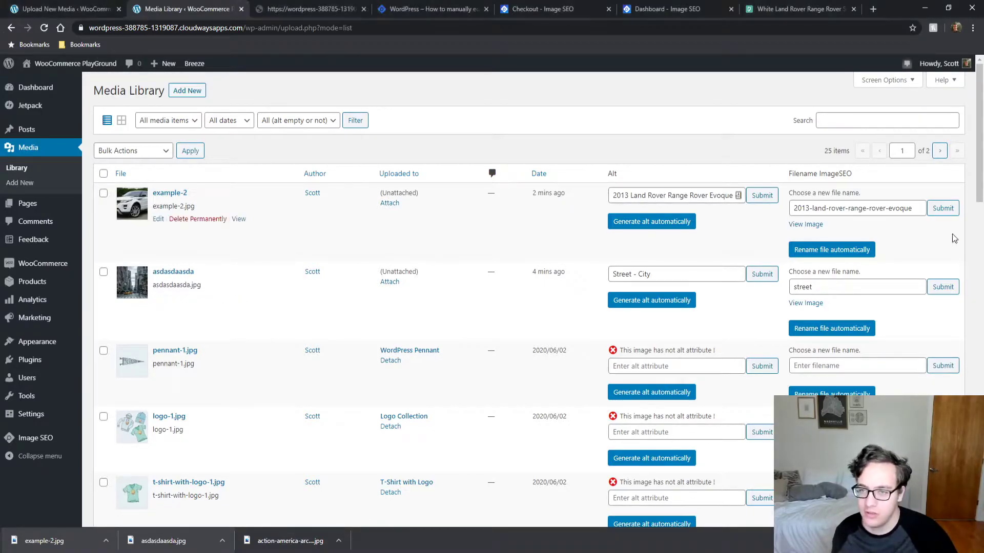
pyautogui.click(789, 8)
pyautogui.scroll(-3, 307, 188)
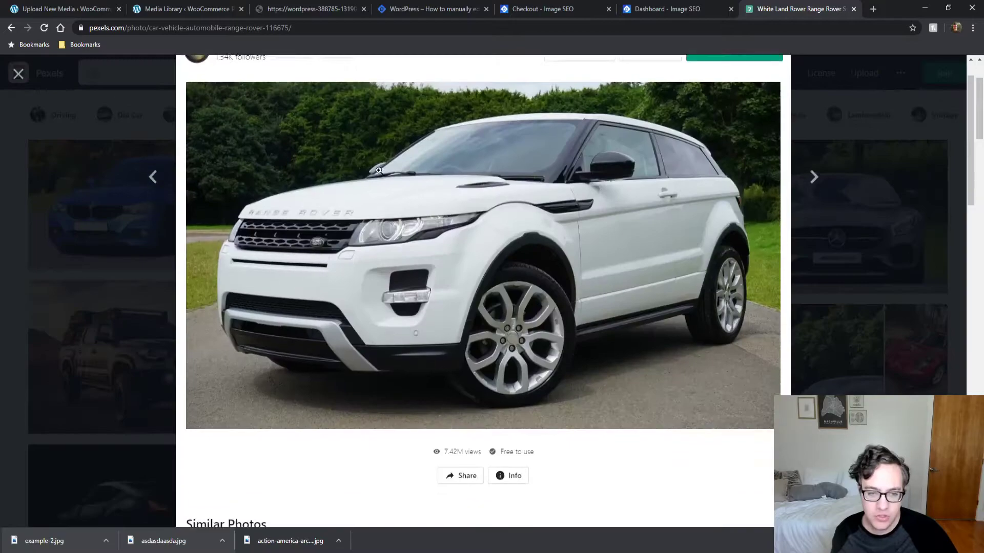
pyautogui.scroll(4, 373, 180)
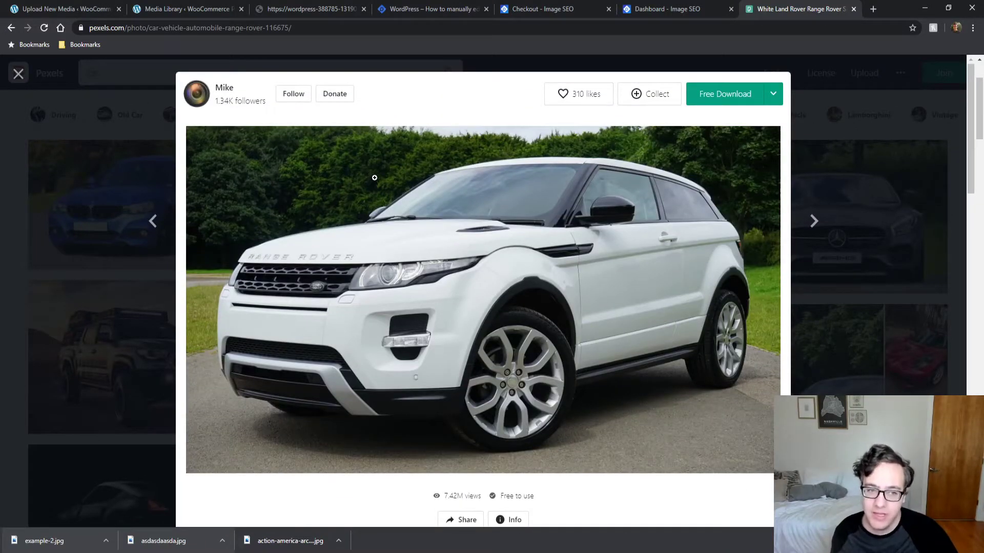
pyautogui.click(308, 10)
pyautogui.click(432, 191)
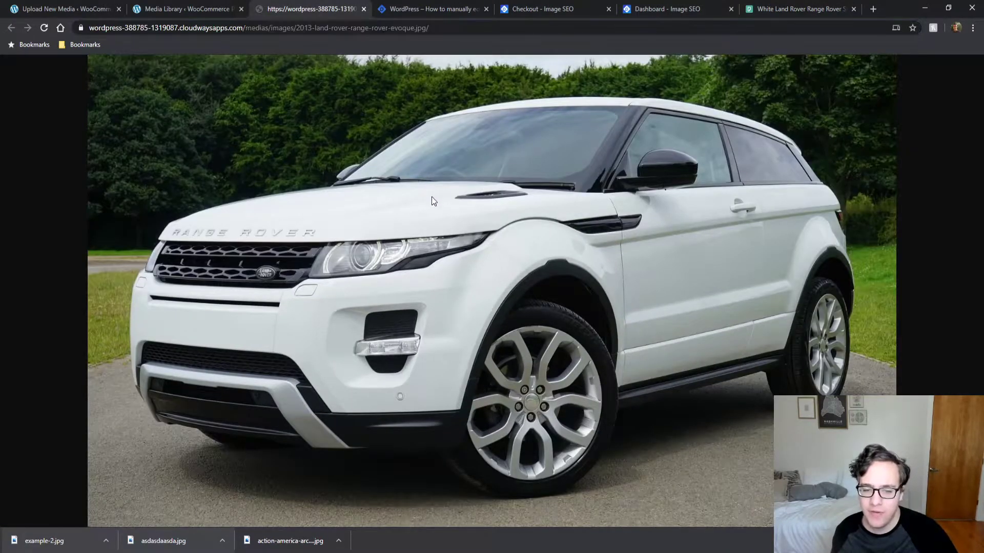
pyautogui.click(377, 282)
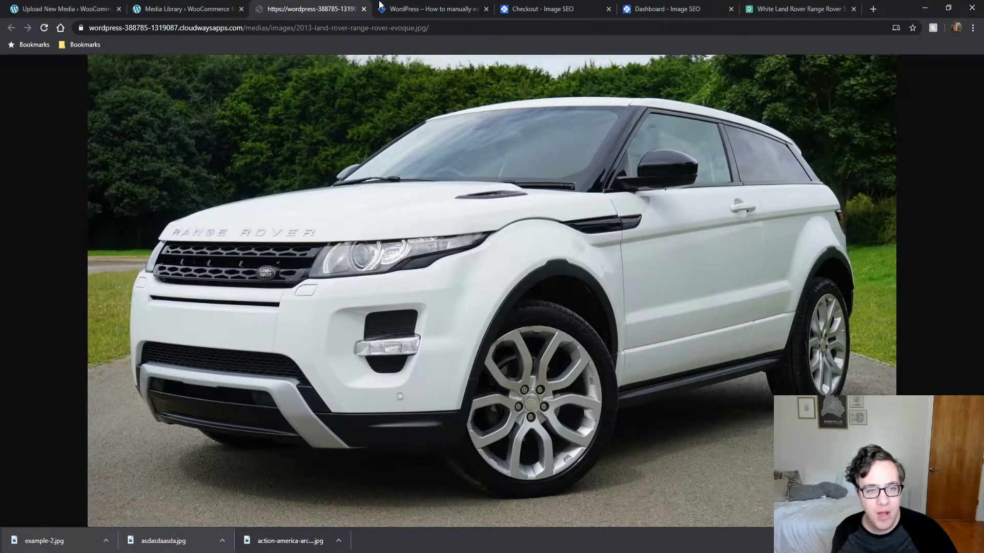
pyautogui.click(209, 5)
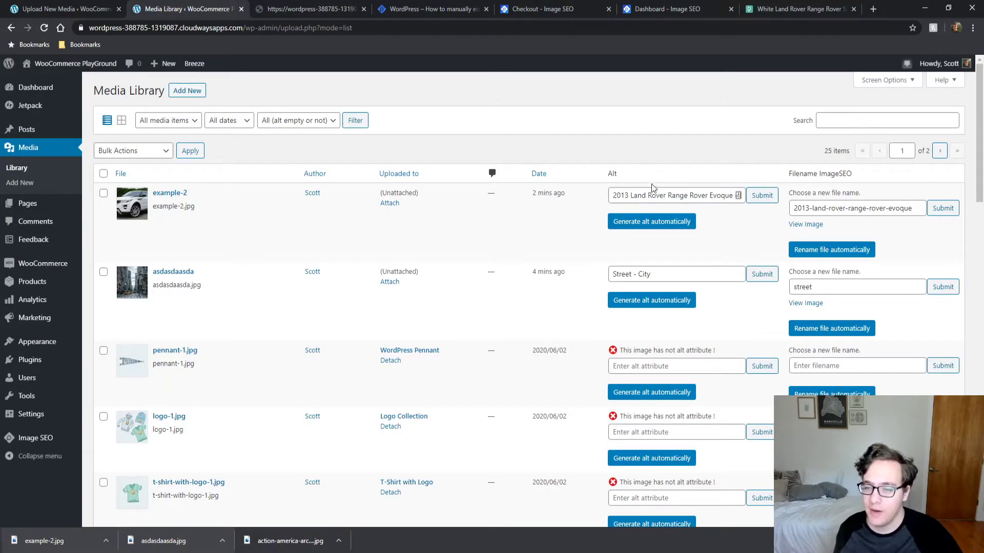
pyautogui.tripleClick(660, 197)
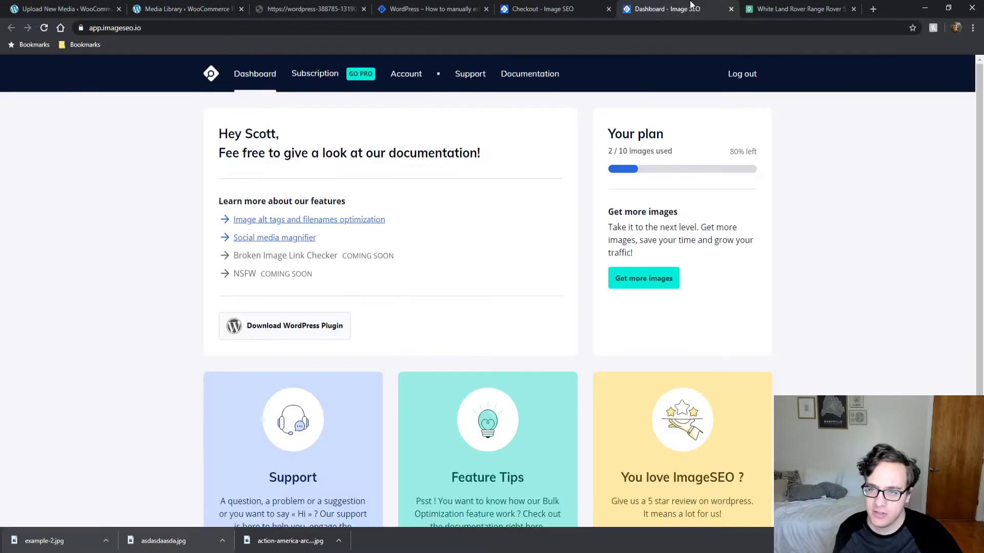
# Step: Return to Pexels, close the Range Rover photo and browse further through the car search results
pyautogui.click(677, 9)
pyautogui.click(788, 8)
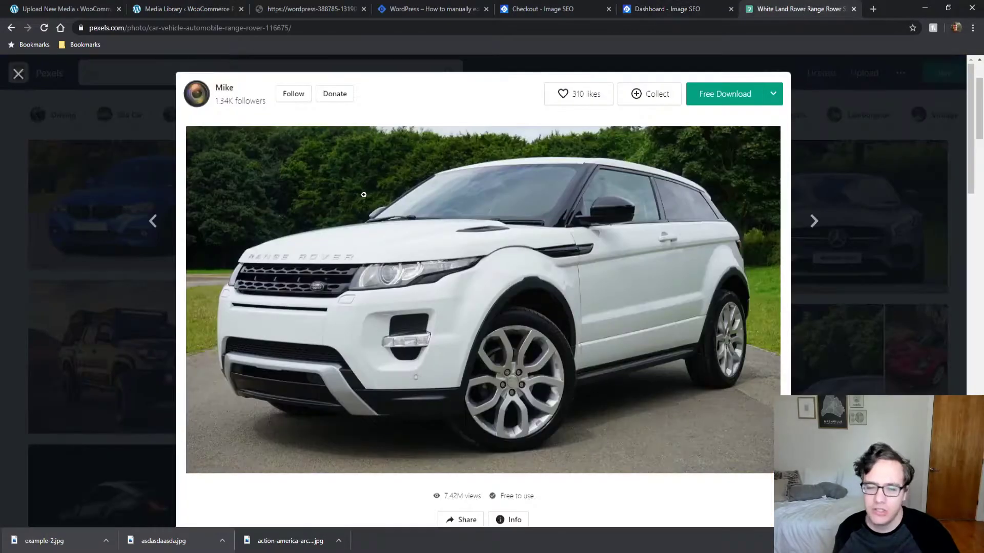
pyautogui.press('Escape')
pyautogui.scroll(-4, 324, 348)
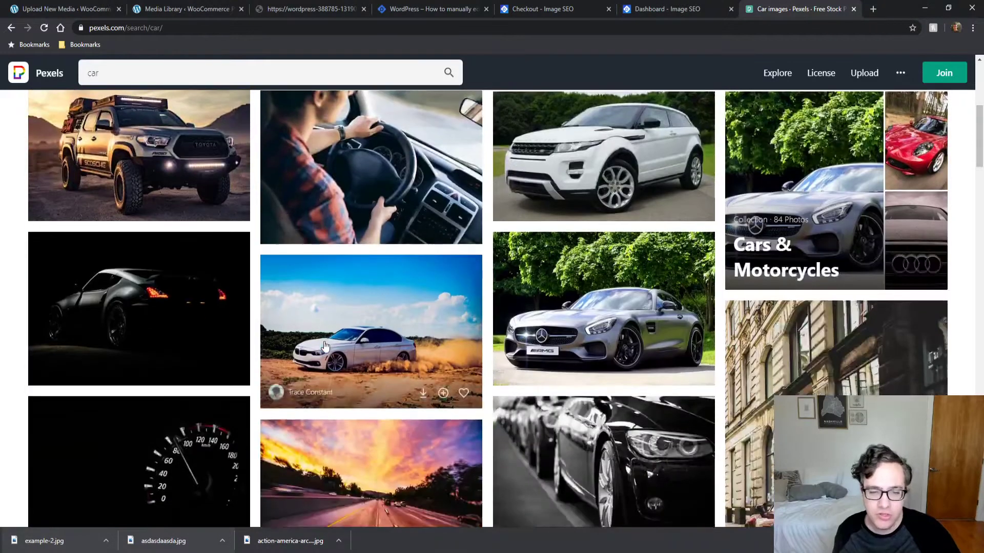
pyautogui.scroll(-10, 325, 345)
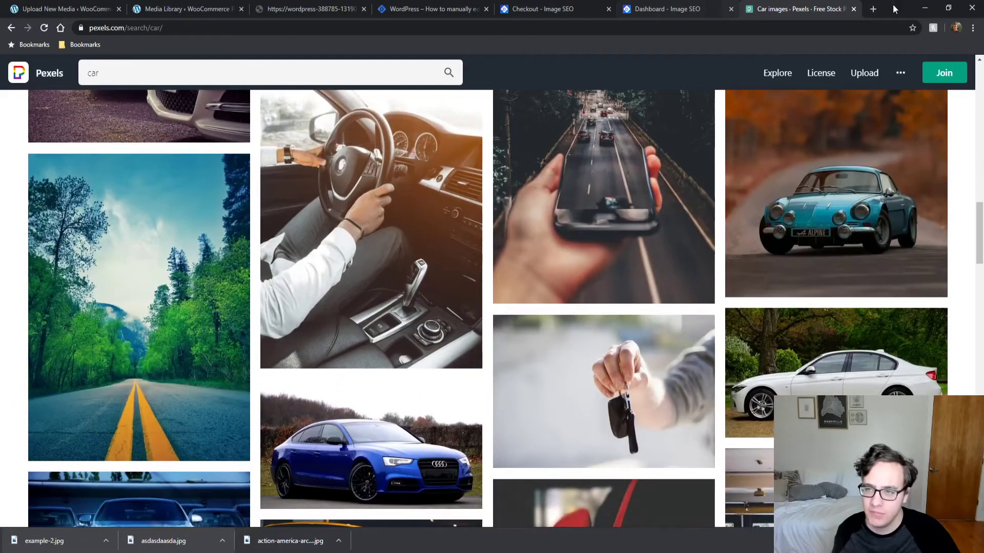
# Step: Open dailydrivertips.com in place of the Pexels car results
pyautogui.click(812, 27)
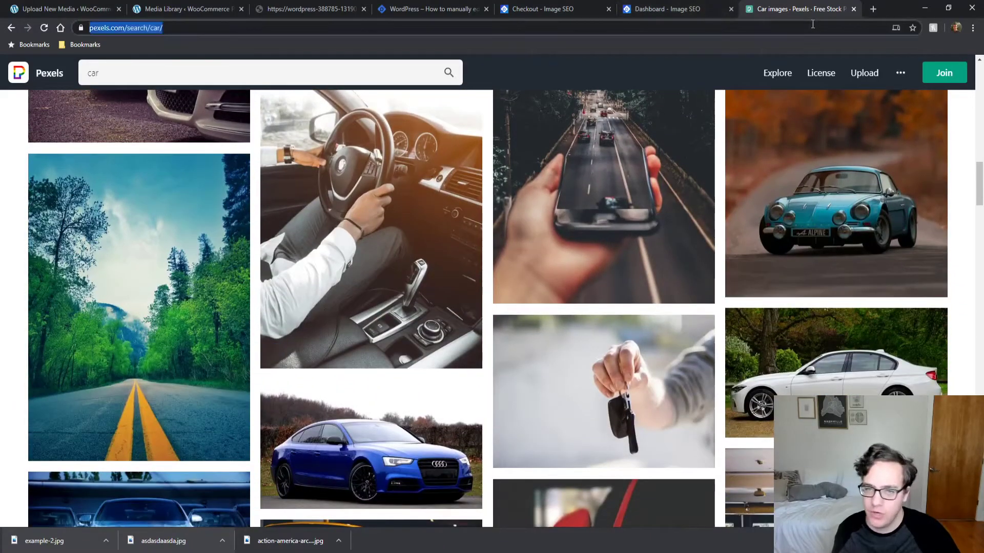
pyautogui.write('dailyd')
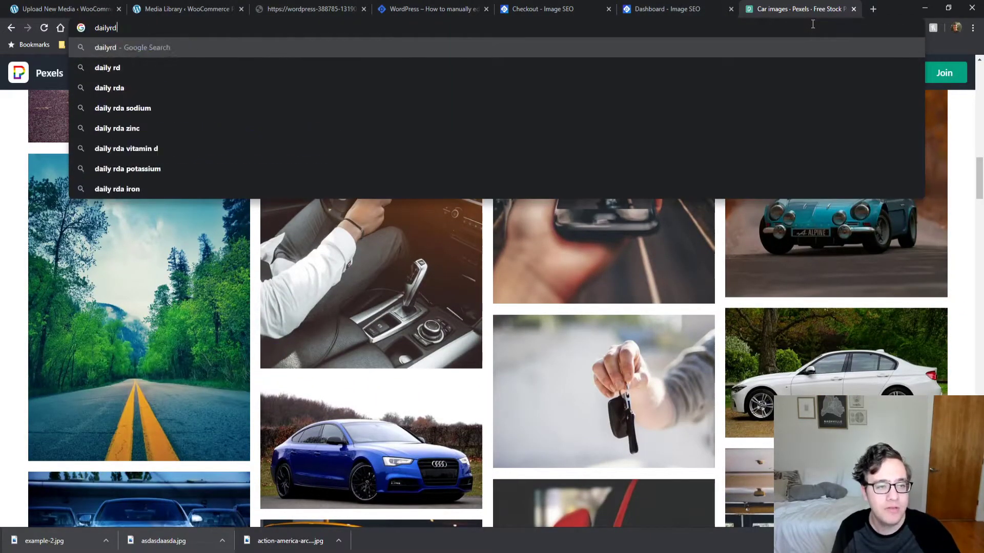
pyautogui.press('Return')
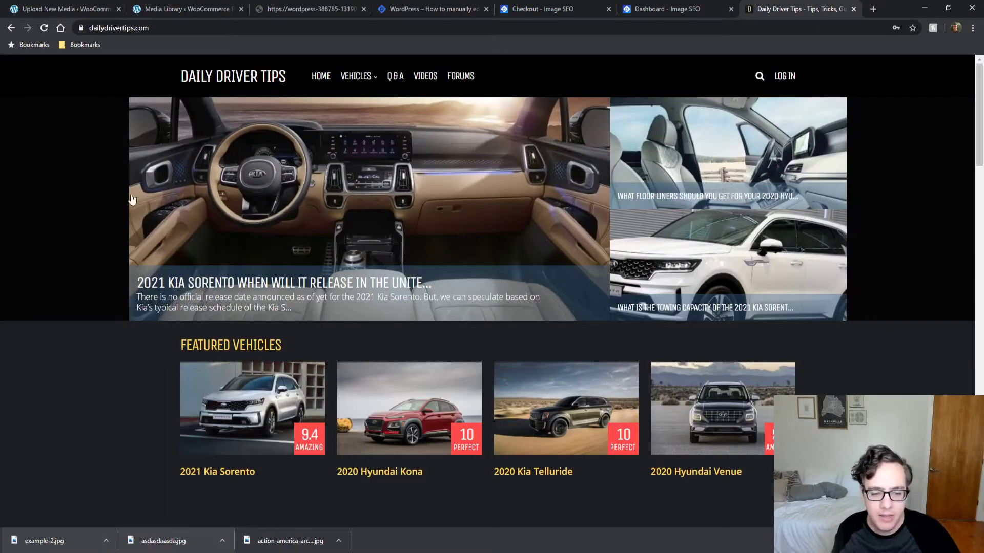
# Step: Open the Hyundai Palisade Calligraphy article on Daily Driver Tips and save its main image as fdsdffsf
pyautogui.scroll(-3, 88, 353)
pyautogui.scroll(-10, 97, 389)
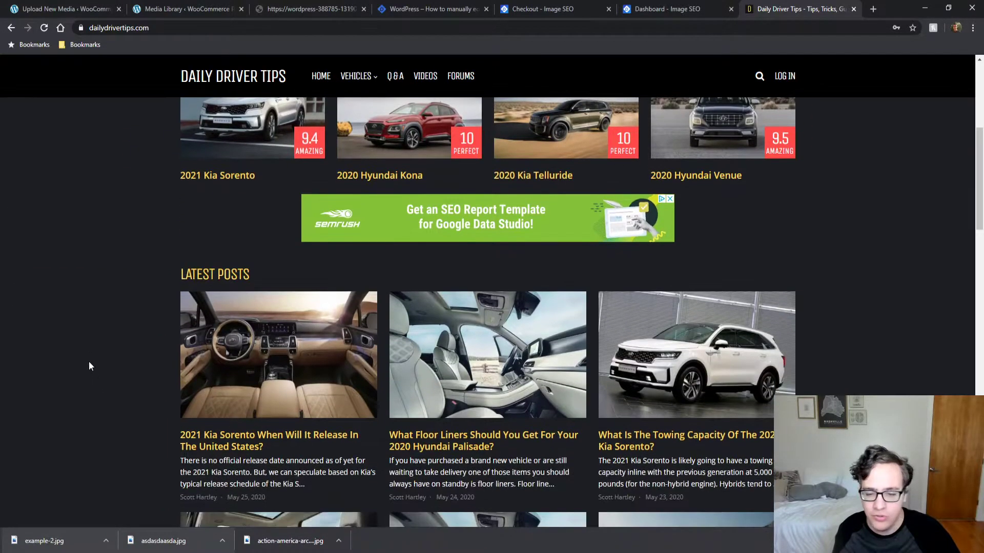
pyautogui.scroll(3, 437, 317)
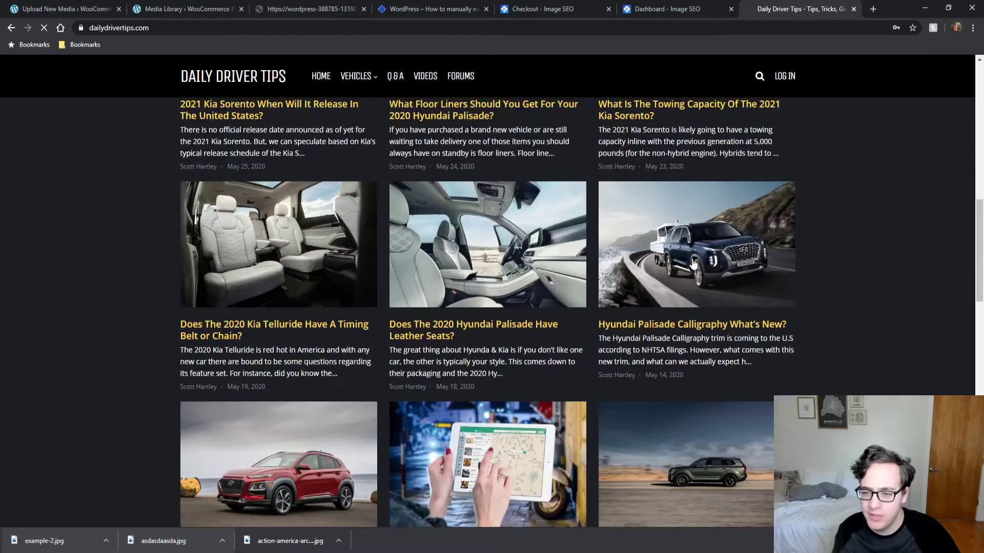
pyautogui.click(693, 265)
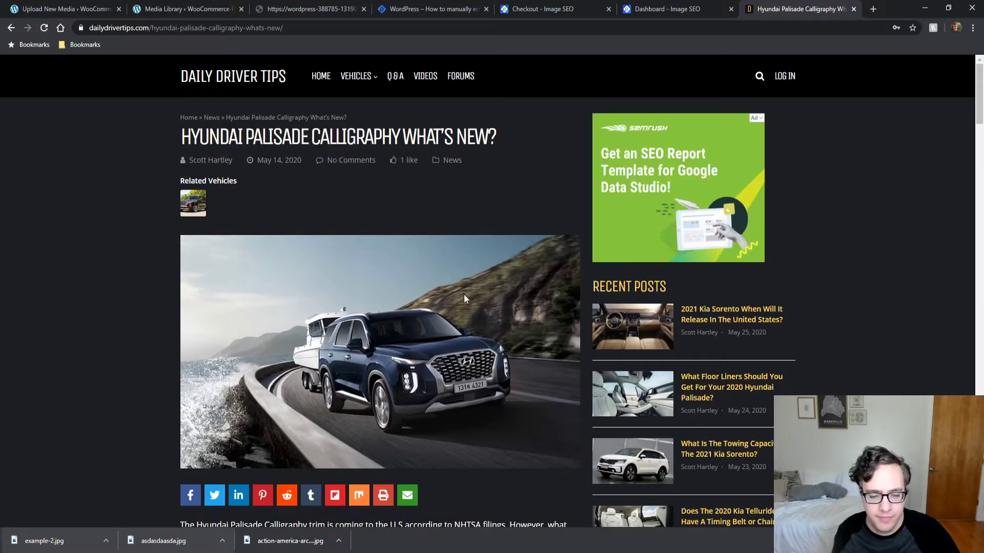
pyautogui.write('fdsdffsf')
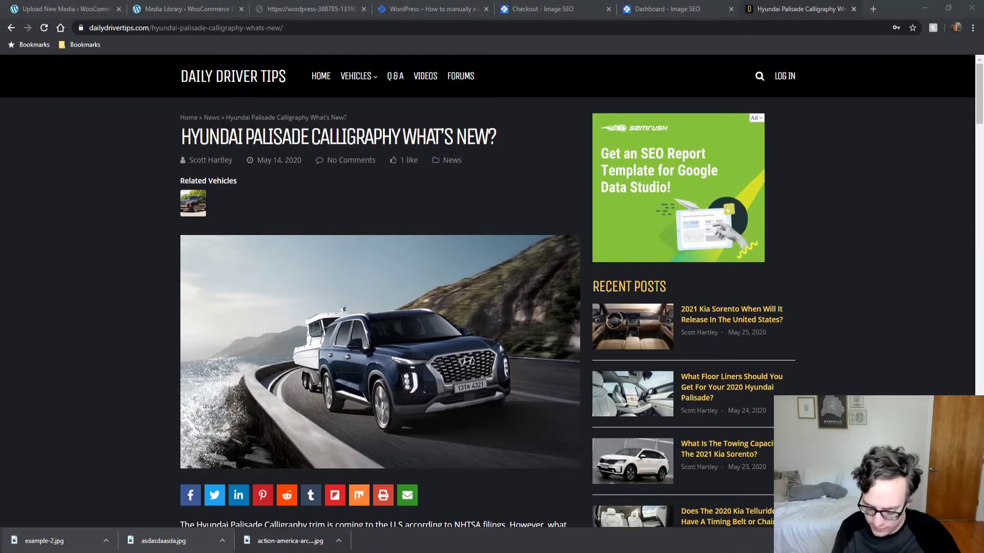
pyautogui.press('Return')
# Step: Upload fdsdffsf.jpg as new media in WordPress and close the old upload page showing example-2
pyautogui.hotkey('ctrl', 'Tab')
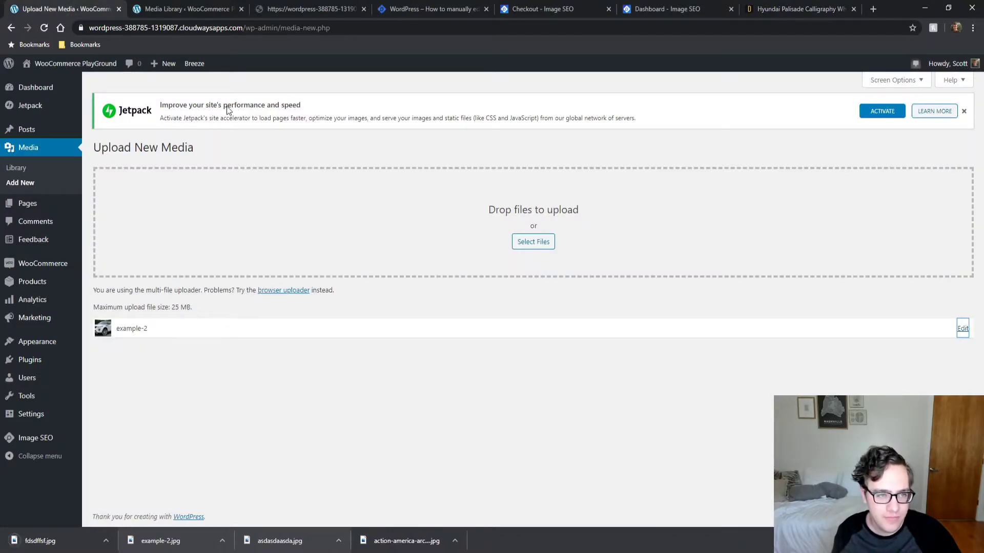
pyautogui.hotkey('ctrl', 'Tab')
pyautogui.scroll(2, 180, 98)
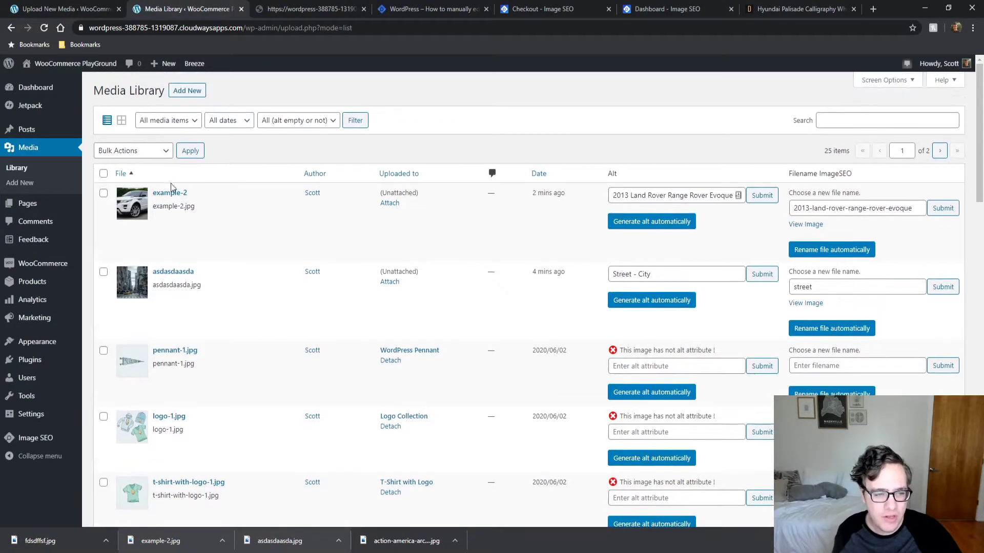
pyautogui.click(193, 96)
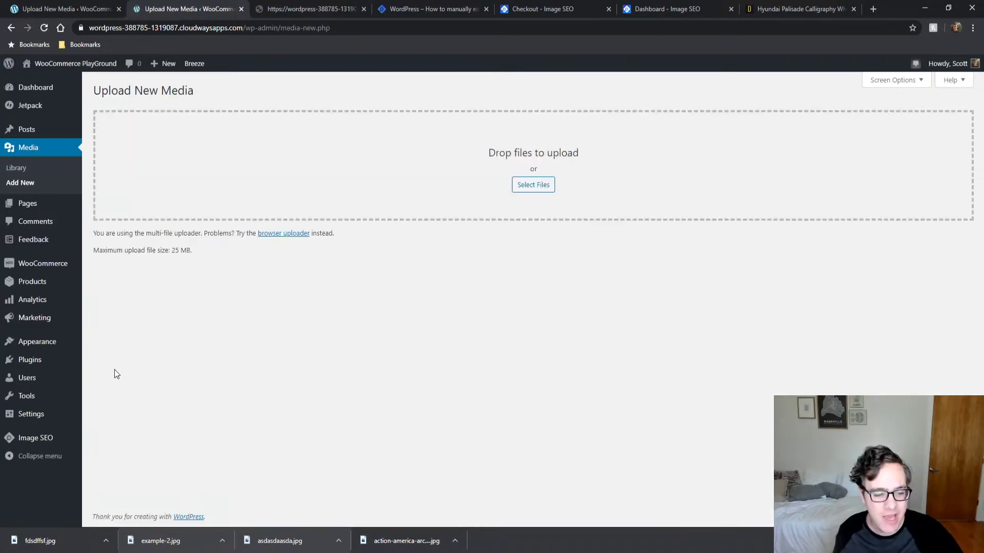
pyautogui.moveTo(53, 545); pyautogui.dragTo(380, 201)
pyautogui.click(102, 5)
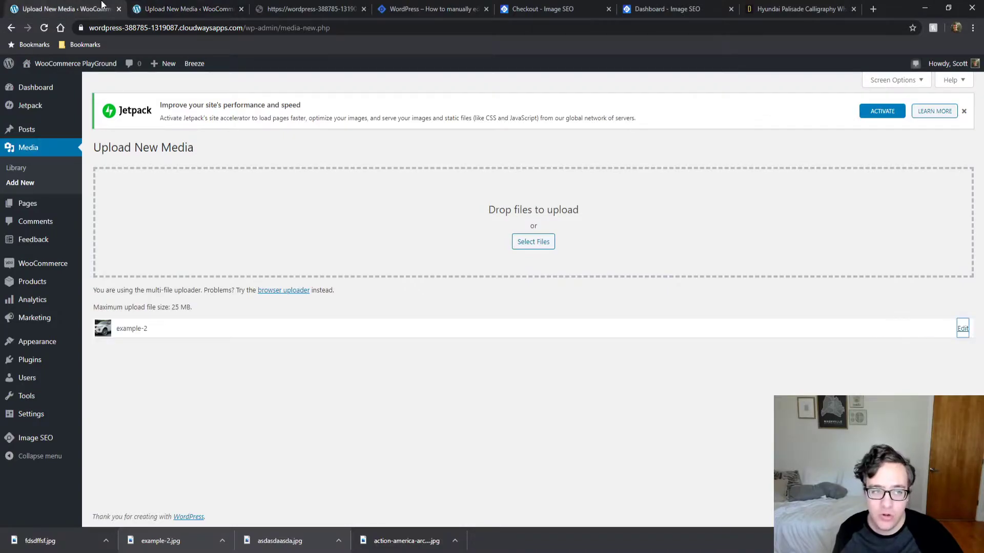
pyautogui.click(118, 8)
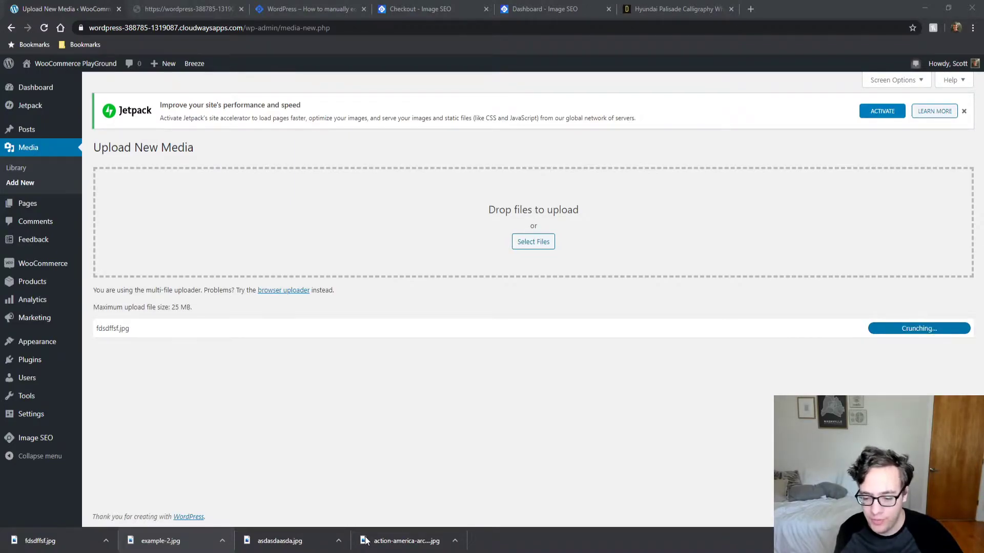
pyautogui.click(965, 395)
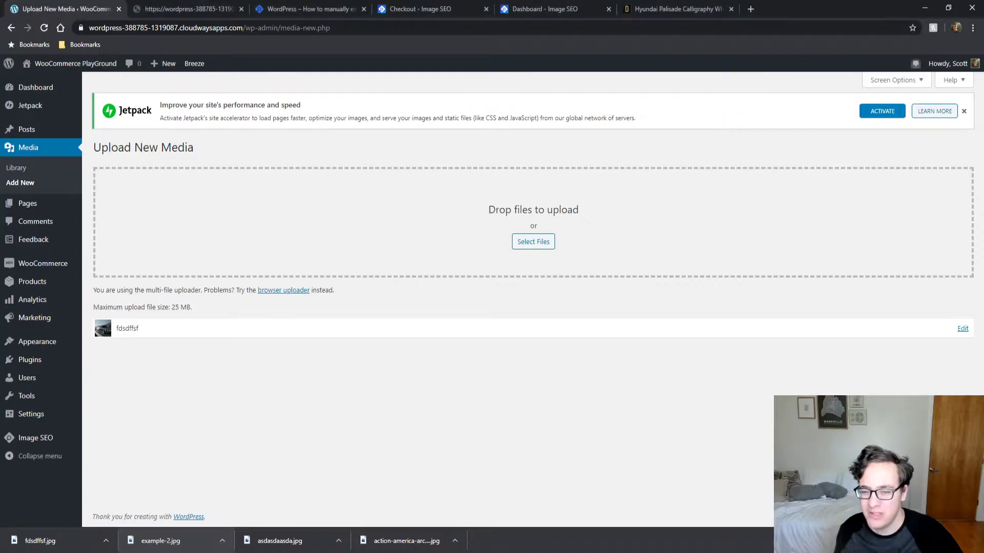
# Step: Open the Media Library and inspect the alt text and Filename ImageSEO value of fdsdffsf
pyautogui.click(18, 168)
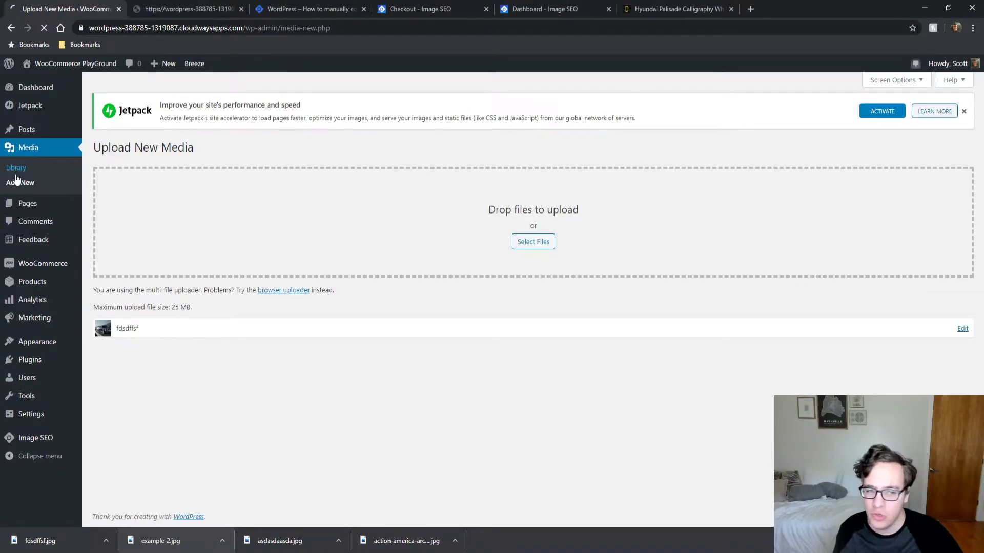
pyautogui.moveTo(57, 299)
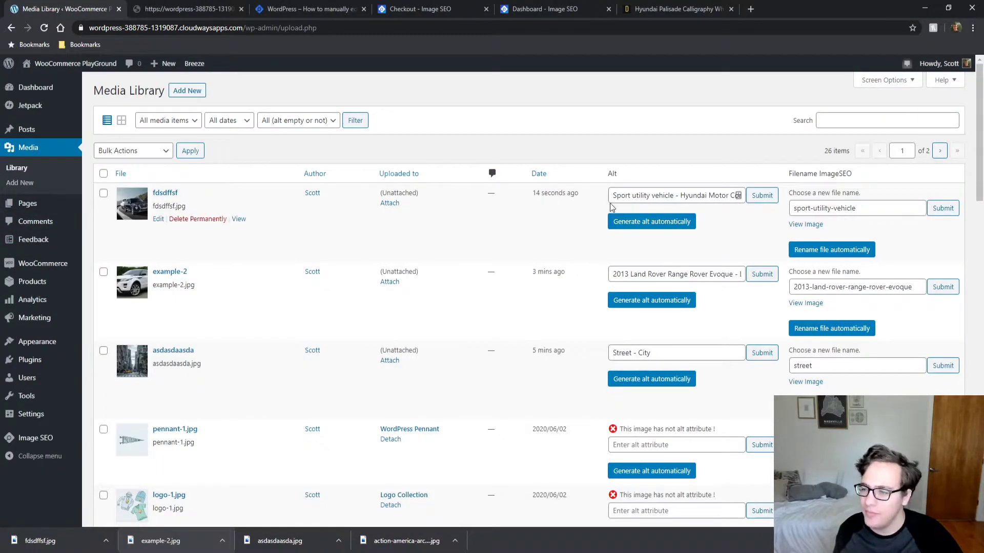
pyautogui.click(660, 197)
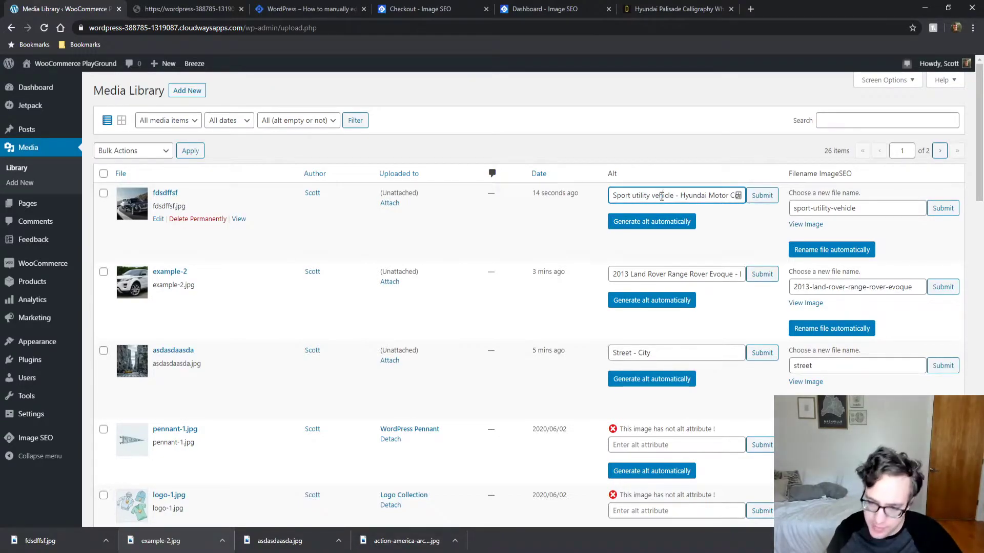
pyautogui.press('End')
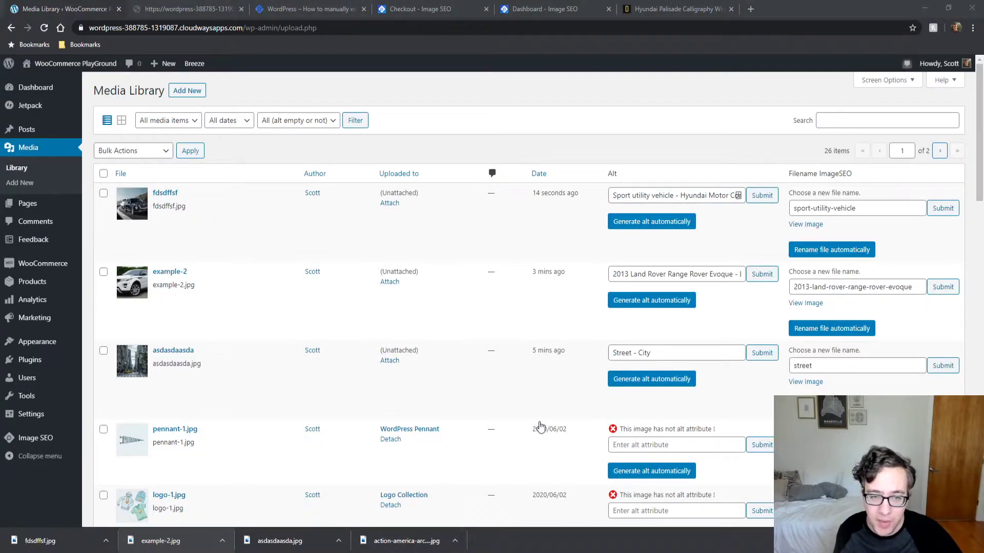
pyautogui.click(882, 116)
pyautogui.click(733, 117)
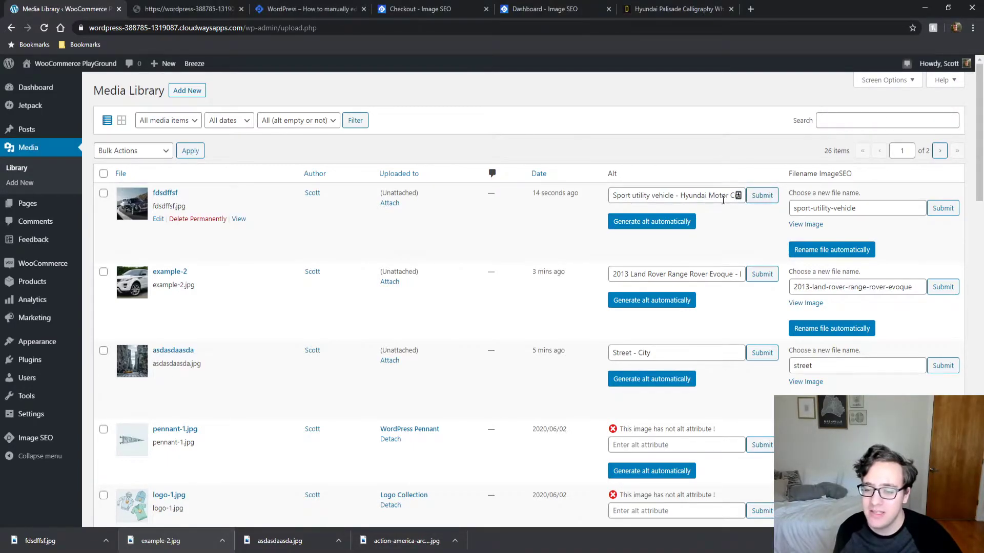
pyautogui.click(706, 201)
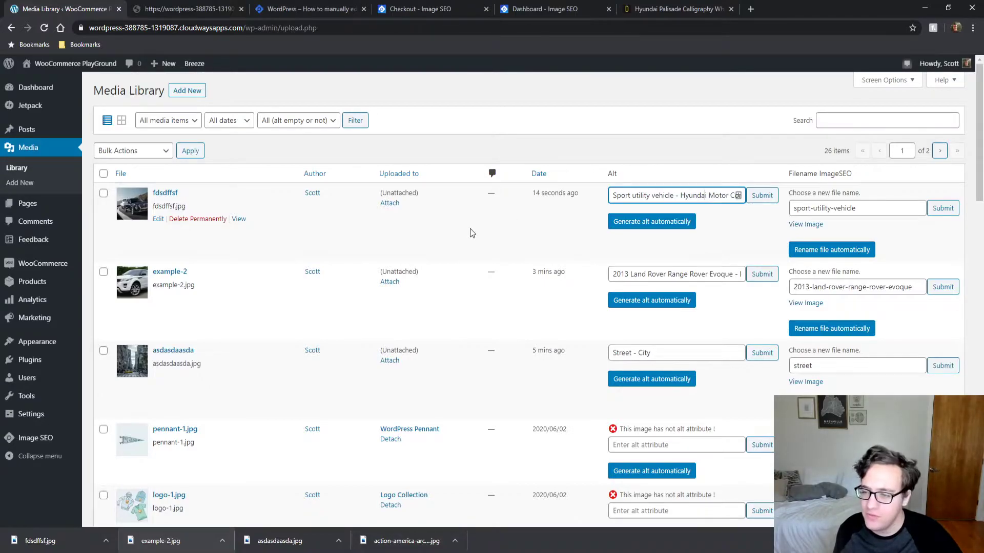
pyautogui.moveTo(854, 208); pyautogui.dragTo(790, 211)
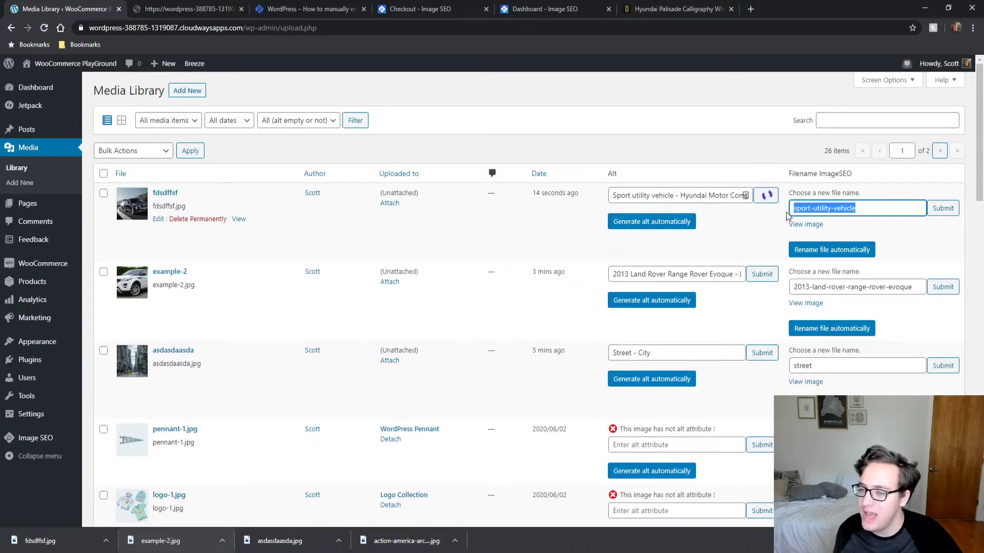
# Step: Check the original file name of fdsdffsf, view its attachment page and open the full-size image
pyautogui.doubleClick(168, 204)
pyautogui.tripleClick(168, 204)
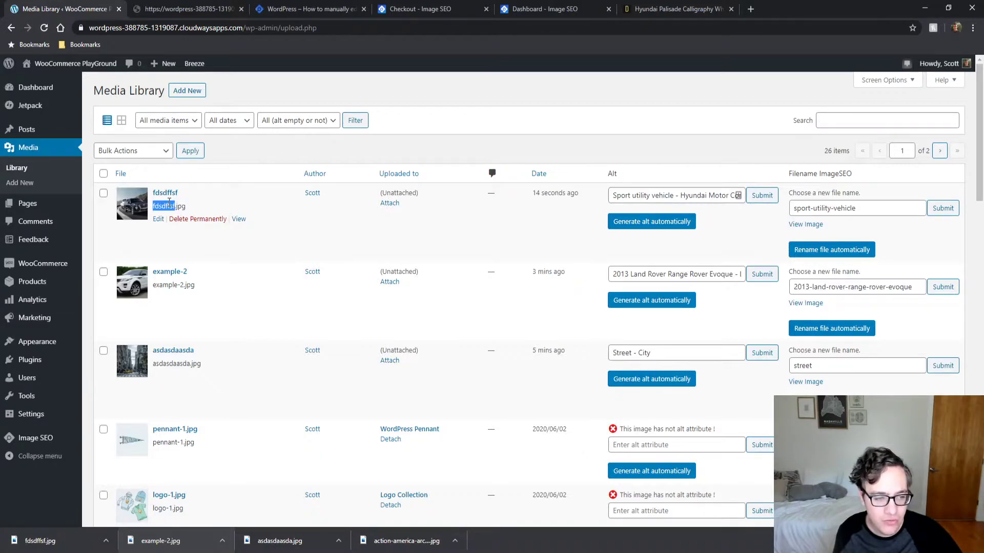
pyautogui.click(239, 220)
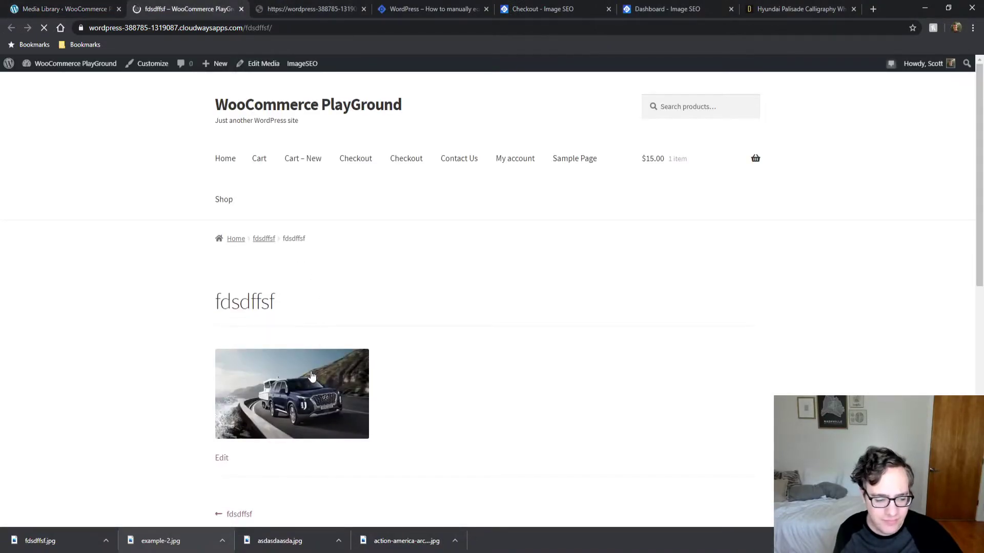
pyautogui.click(333, 391)
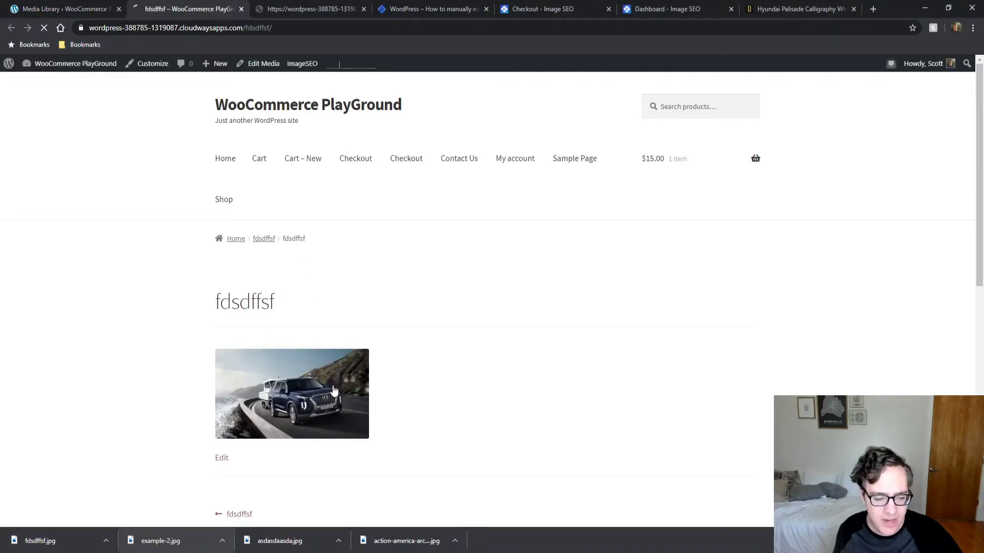
pyautogui.click(302, 9)
pyautogui.click(174, 9)
# Step: Rename the fdsdffsf file automatically in the Media Library, and view the image through the Filename by ImageSEO link on its edit page
pyautogui.click(84, 8)
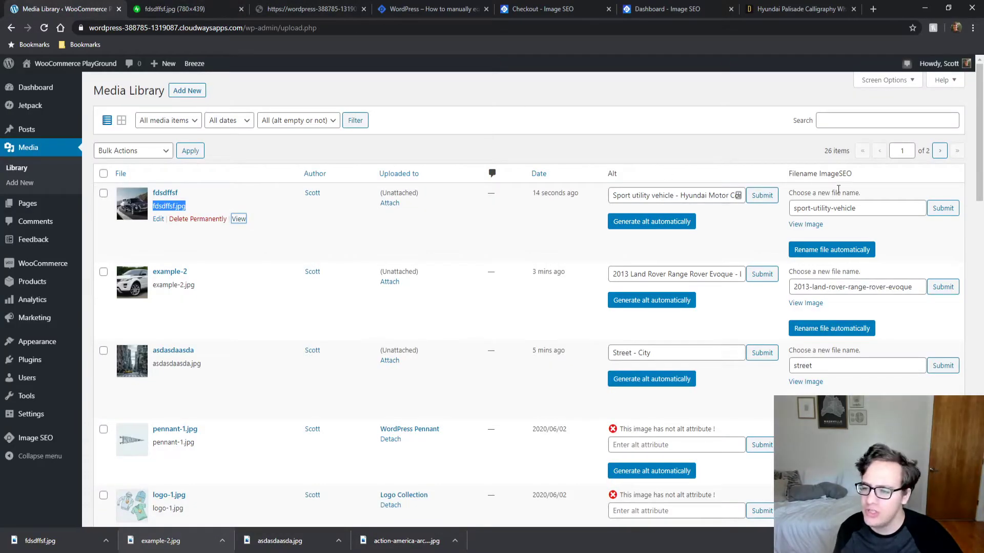
pyautogui.click(825, 251)
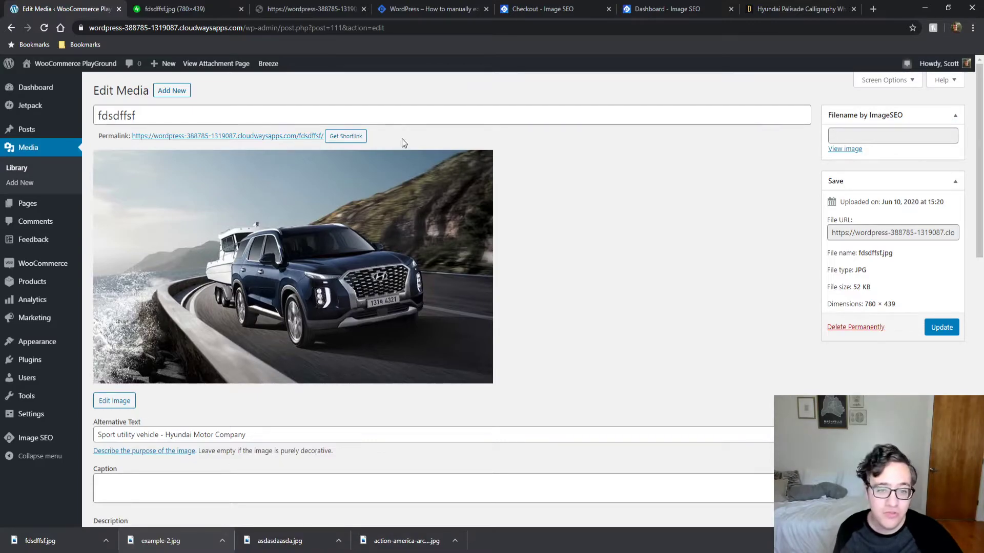
pyautogui.click(865, 115)
pyautogui.click(865, 114)
pyautogui.keyDown('ctrl'); pyautogui.click(847, 151); pyautogui.keyUp('ctrl')
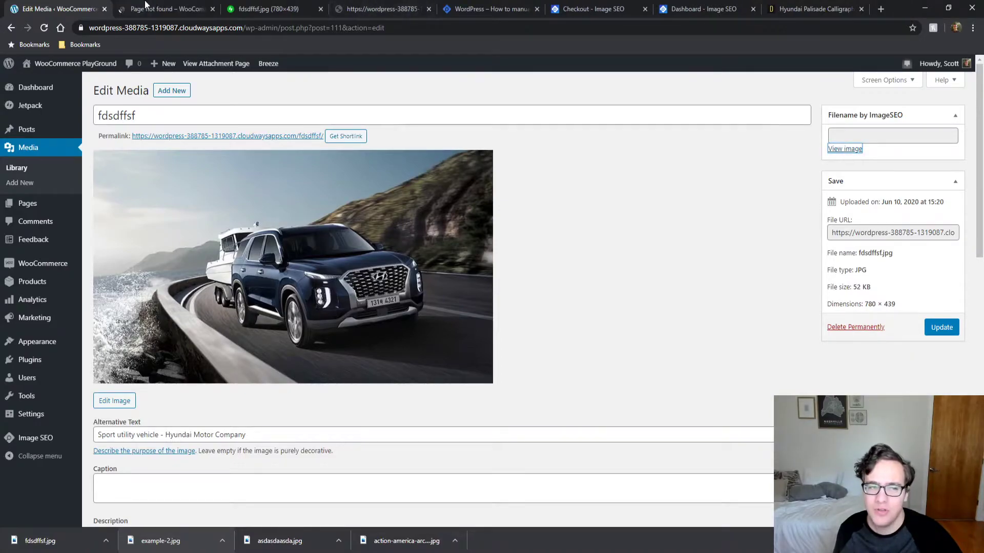
pyautogui.click(144, 6)
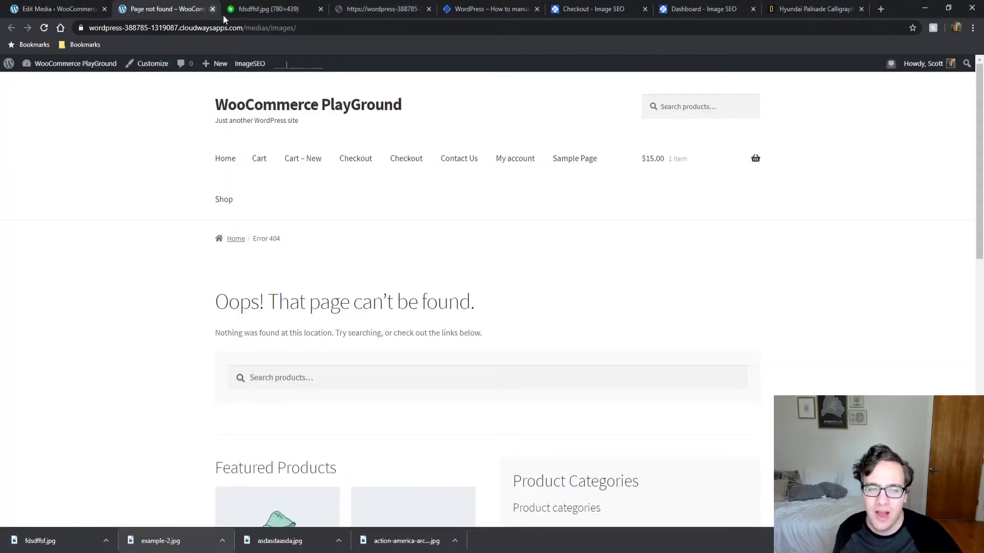
# Step: Check the URL of the opened ImageSEO link and review the Report ImageSEO keywords on the edit page of fdsdffsf
pyautogui.click(256, 28)
pyautogui.click(82, 8)
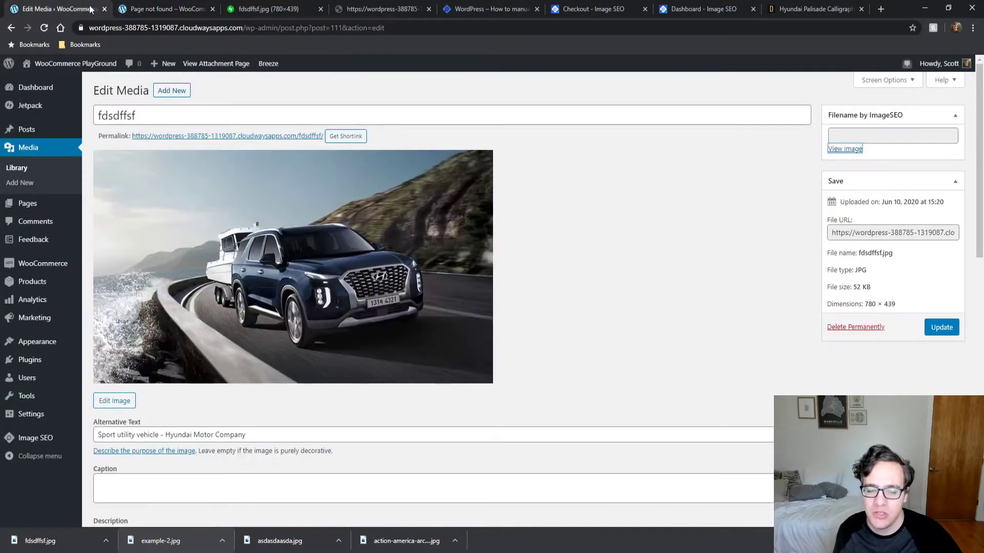
pyautogui.scroll(-10, 622, 295)
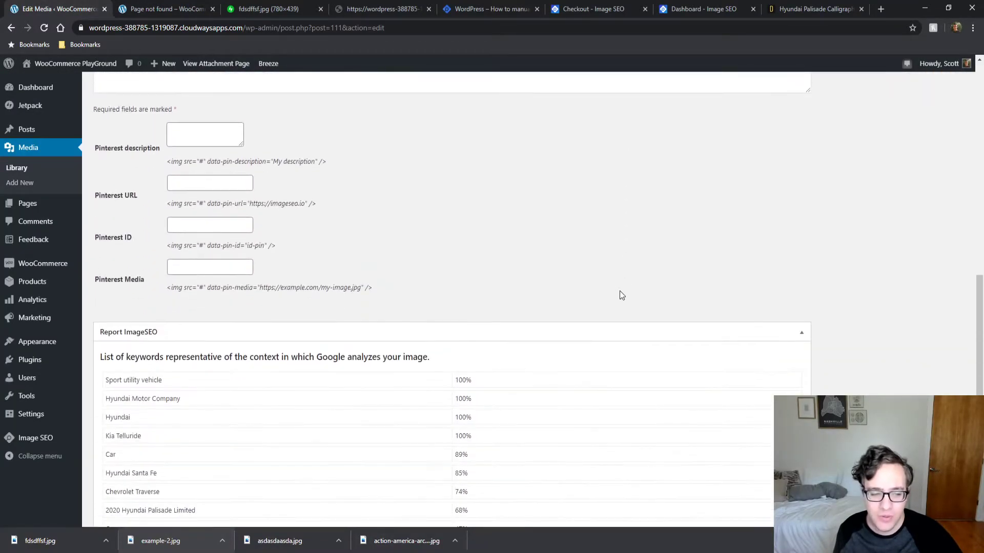
pyautogui.scroll(10, 564, 179)
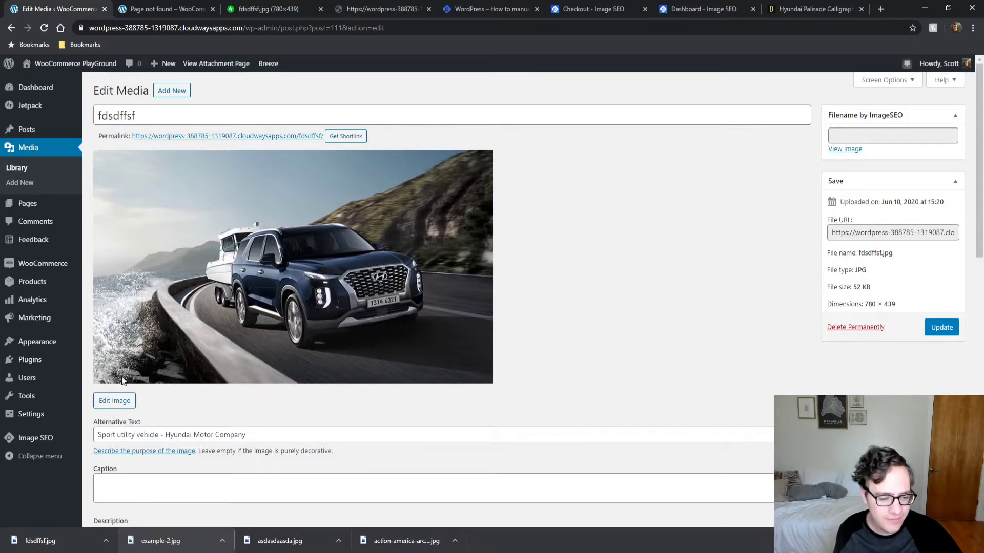
pyautogui.click(147, 5)
pyautogui.click(83, 5)
# Step: Open the Media Library in a separate first tab and view the fdsdffsf image under its ImageSEO file name
pyautogui.middleClick(26, 168)
pyautogui.click(205, 6)
pyautogui.moveTo(139, 2); pyautogui.dragTo(68, 3)
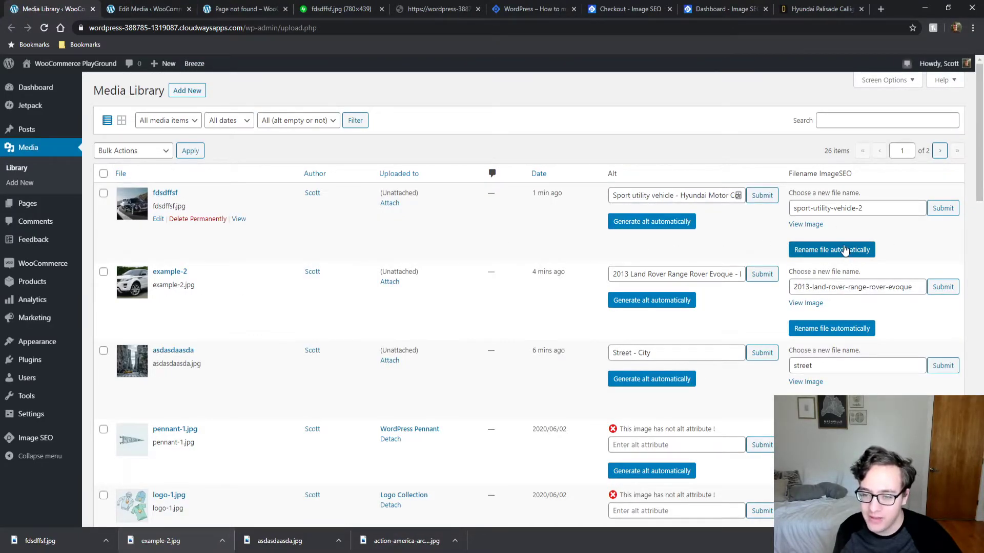
pyautogui.middleClick(817, 229)
pyautogui.click(110, 8)
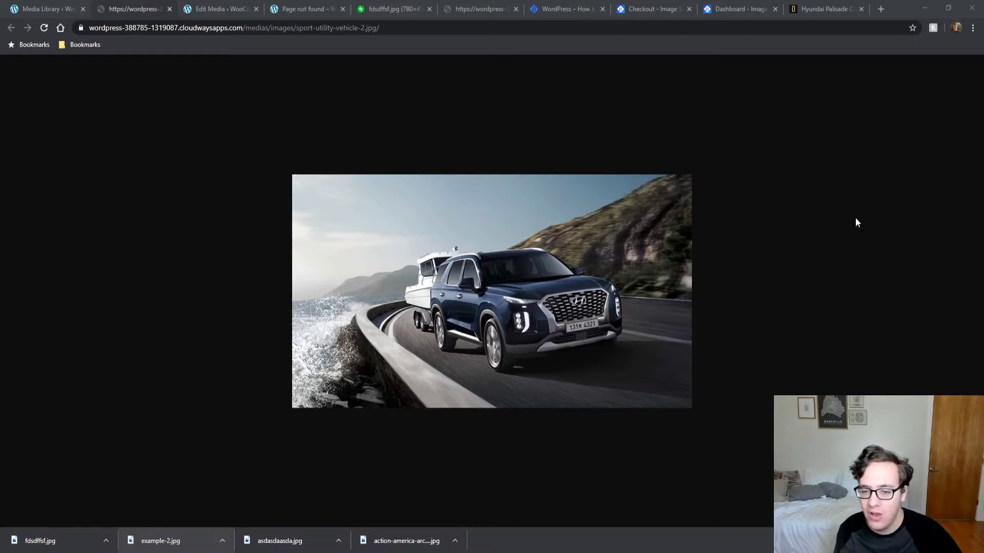
pyautogui.click(874, 211)
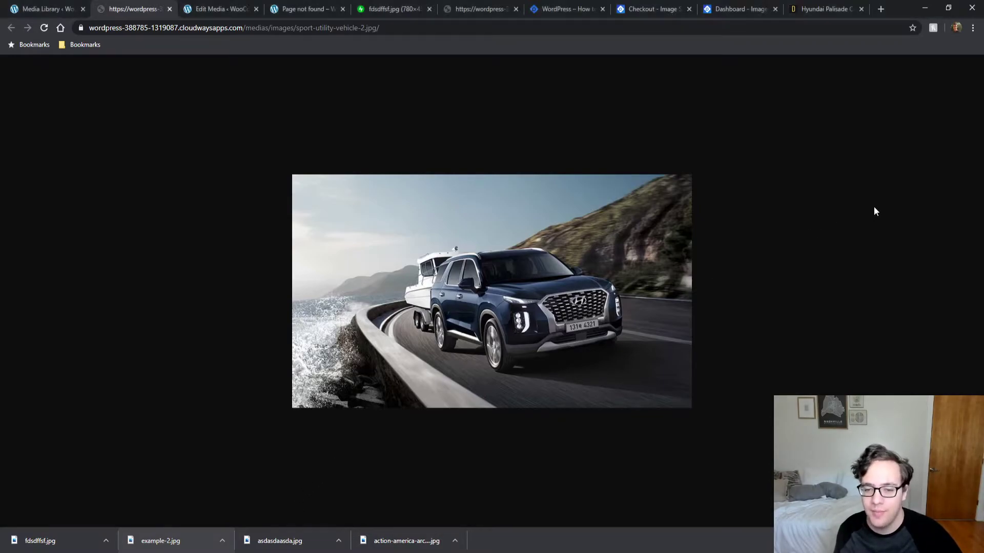
pyautogui.click(53, 4)
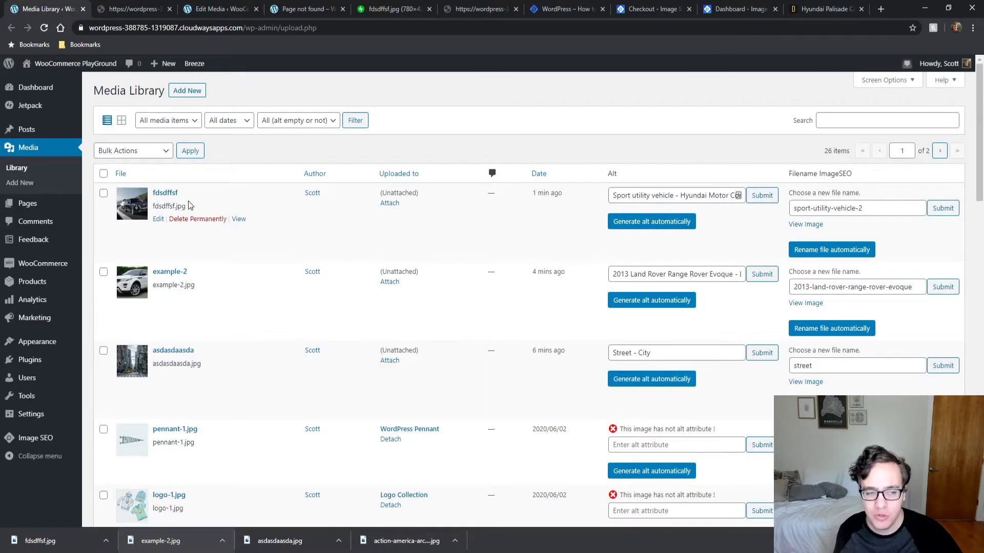
# Step: Open the WordPress Media Settings in a separate first tab and examine the maximum width of the medium image size
pyautogui.moveTo(46, 412)
pyautogui.middleClick(97, 388)
pyautogui.moveTo(201, 4); pyautogui.dragTo(57, 5)
pyautogui.scroll(-1, 273, 204)
pyautogui.scroll(-1, 273, 204)
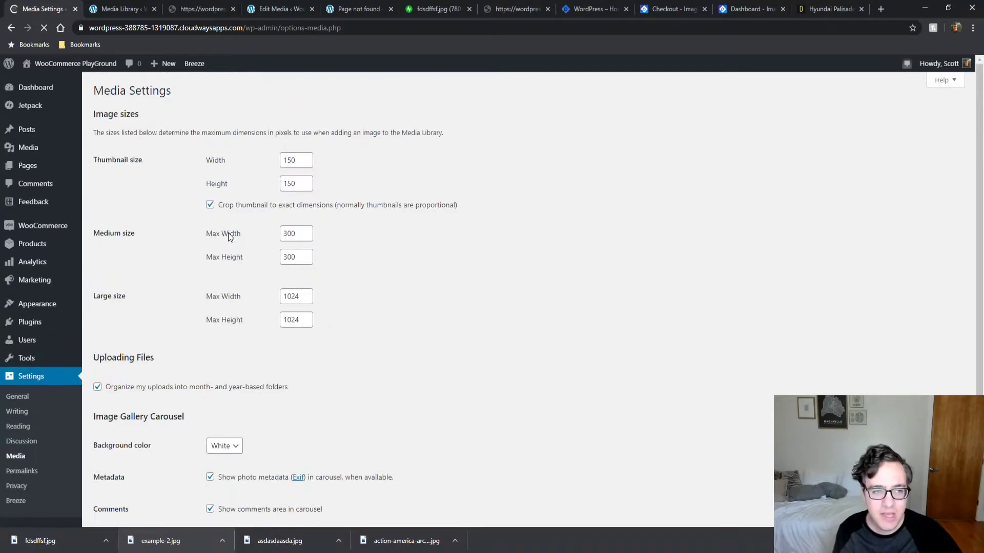
pyautogui.doubleClick(296, 236)
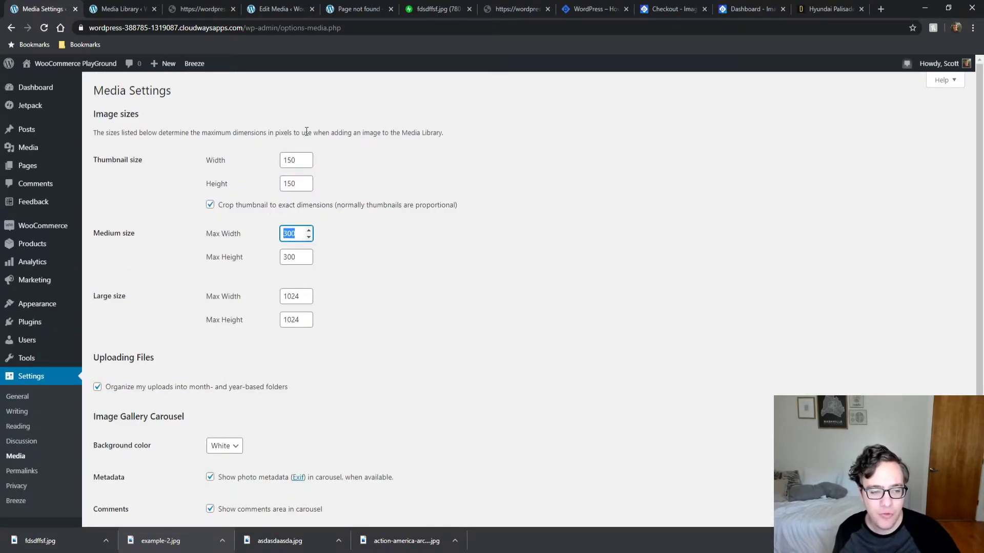
pyautogui.click(307, 7)
pyautogui.click(13, 6)
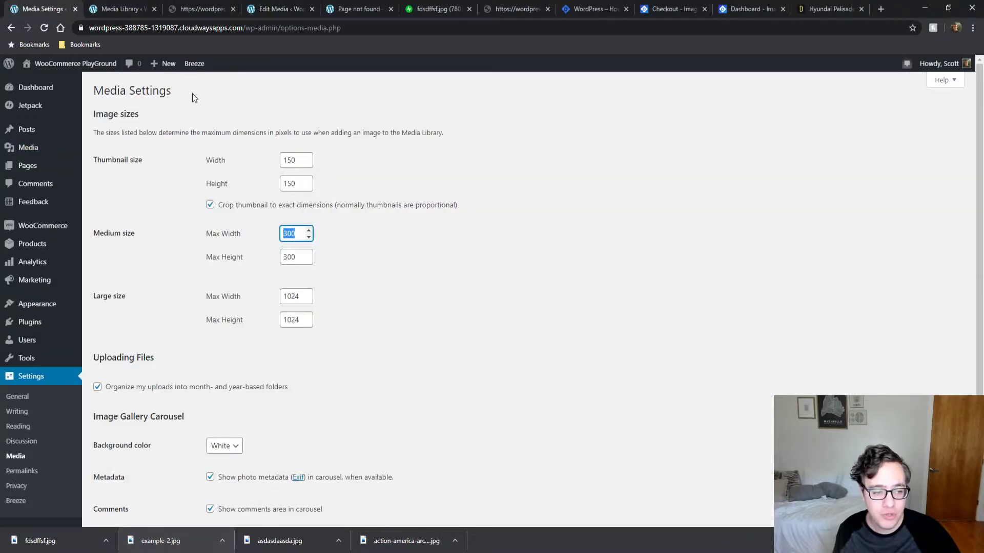
pyautogui.click(277, 8)
pyautogui.click(69, 7)
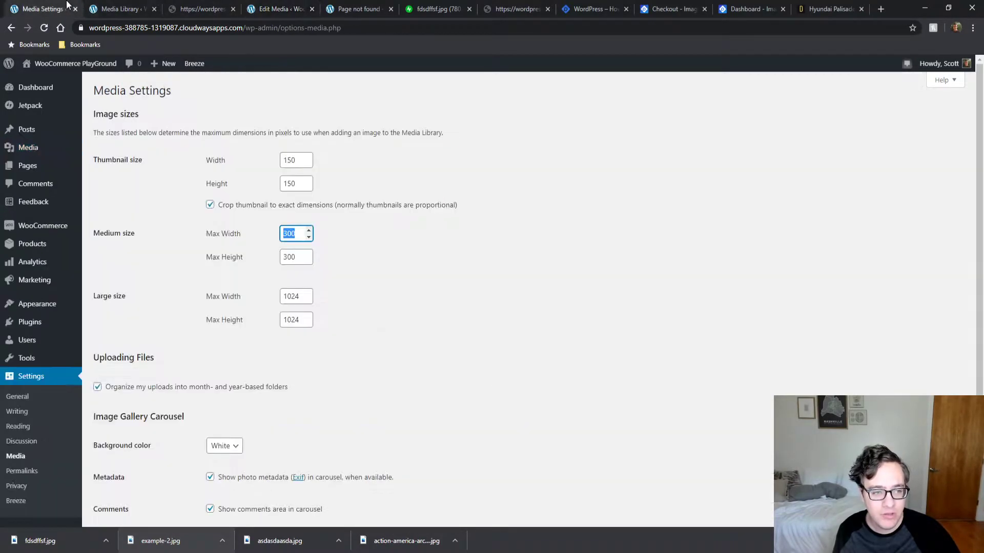
# Step: Request the 150x150 version of the sport-utility-vehicle-2 image by adding -150x150 to its file name in the opened image's URL
pyautogui.click(292, 4)
pyautogui.click(337, 12)
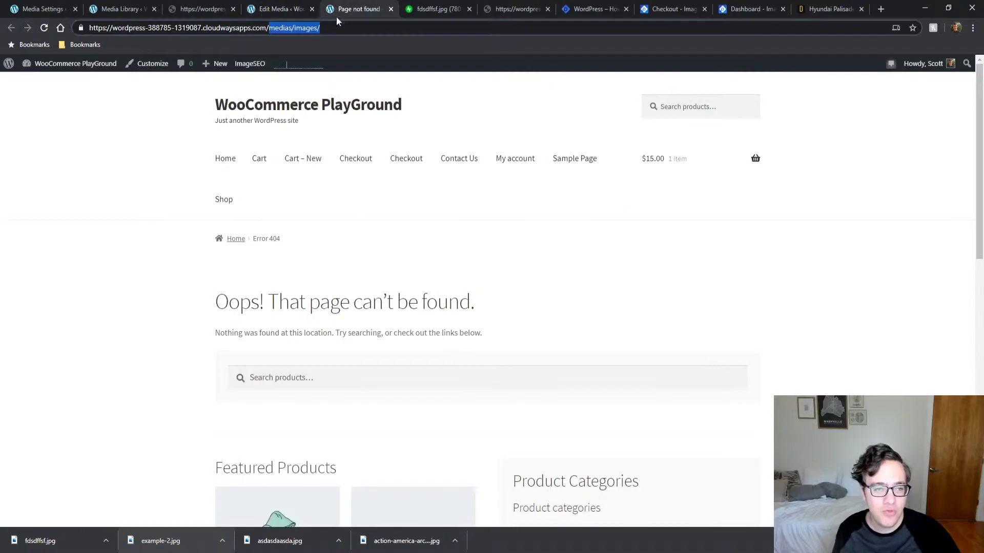
pyautogui.click(177, 6)
pyautogui.click(369, 28)
pyautogui.click(361, 29)
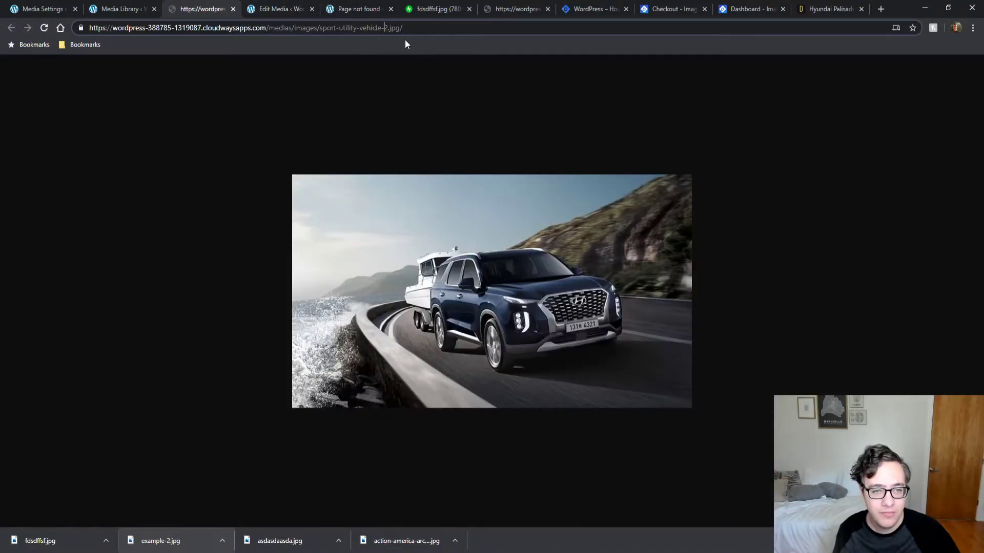
pyautogui.write('-150x1')
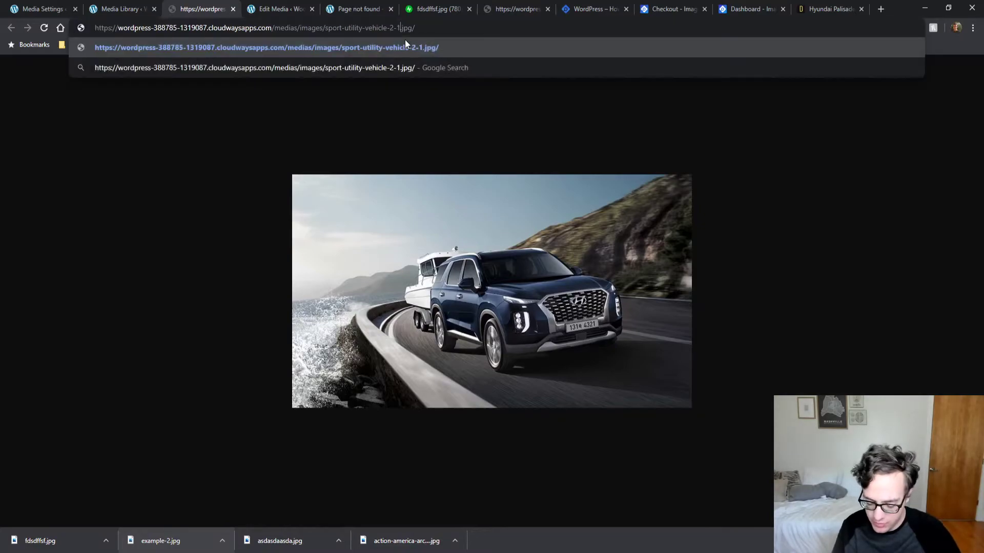
pyautogui.write('50')
pyautogui.press('Return')
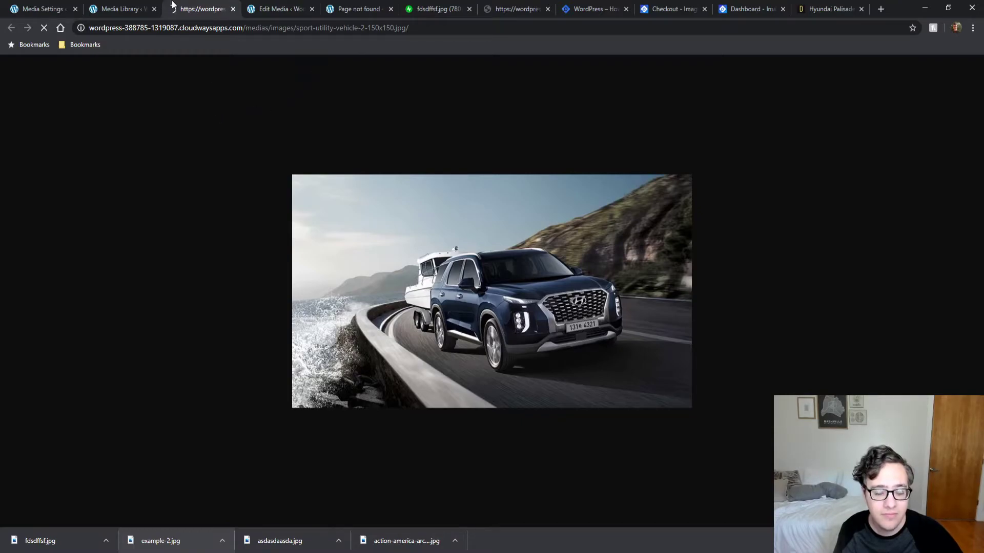
# Step: Check the fdsdffsf entry in the Media Library and return to the opened 150x150 image
pyautogui.click(125, 9)
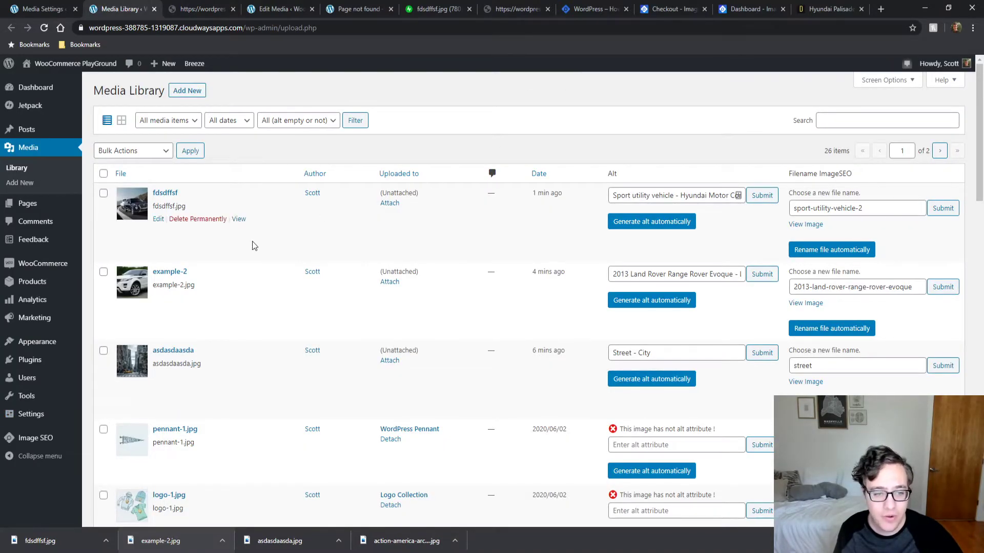
pyautogui.click(135, 208)
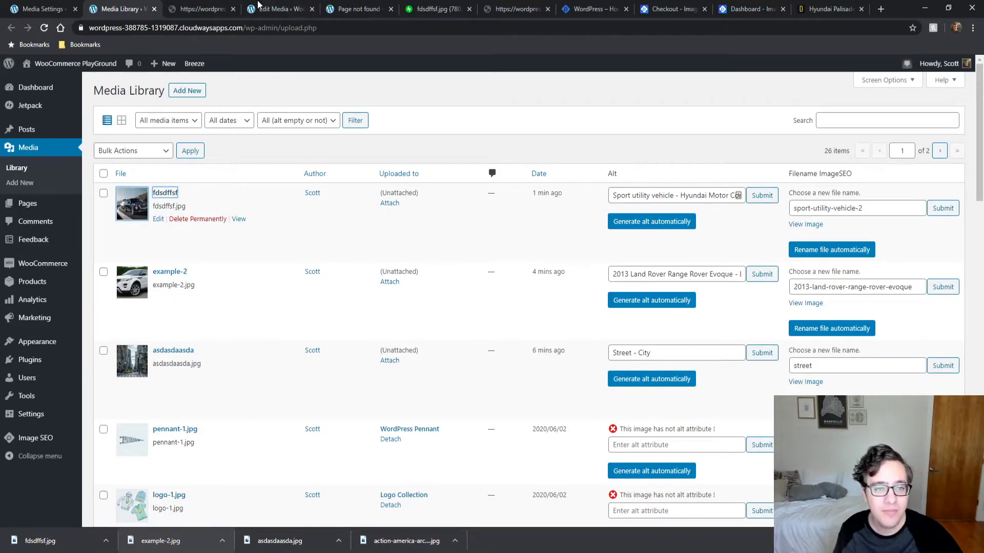
pyautogui.click(199, 8)
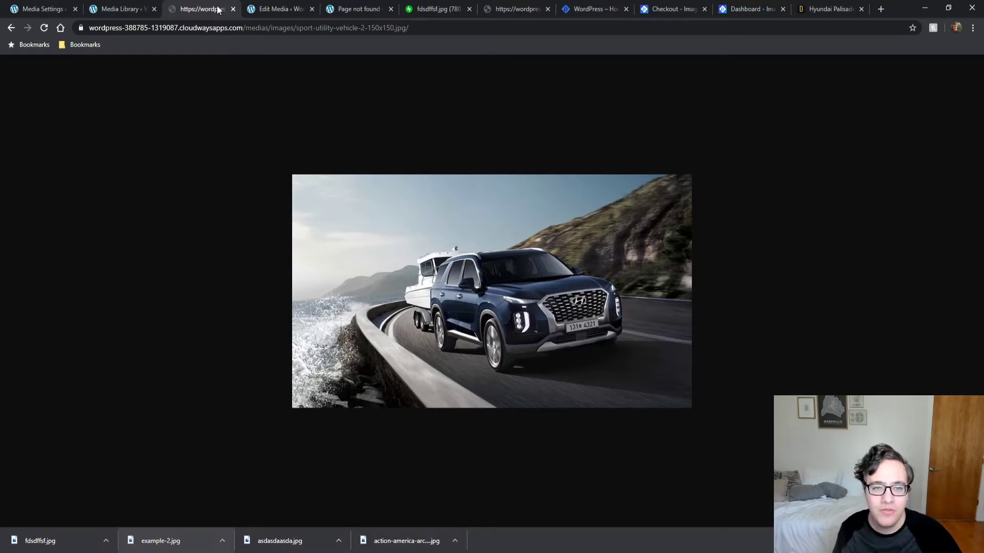
# Step: Load the sport-utility-vehicle-2-150x150.jpg image through the CDN by inserting i0.wp.com/ before the site's domain in the URL
pyautogui.click(530, 30)
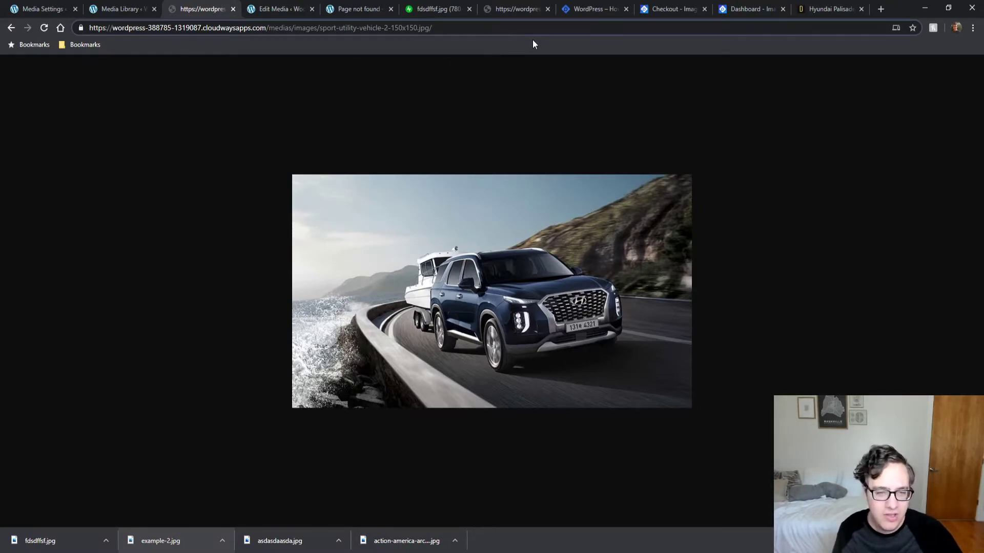
pyautogui.write('?')
pyautogui.press('BackSpace')
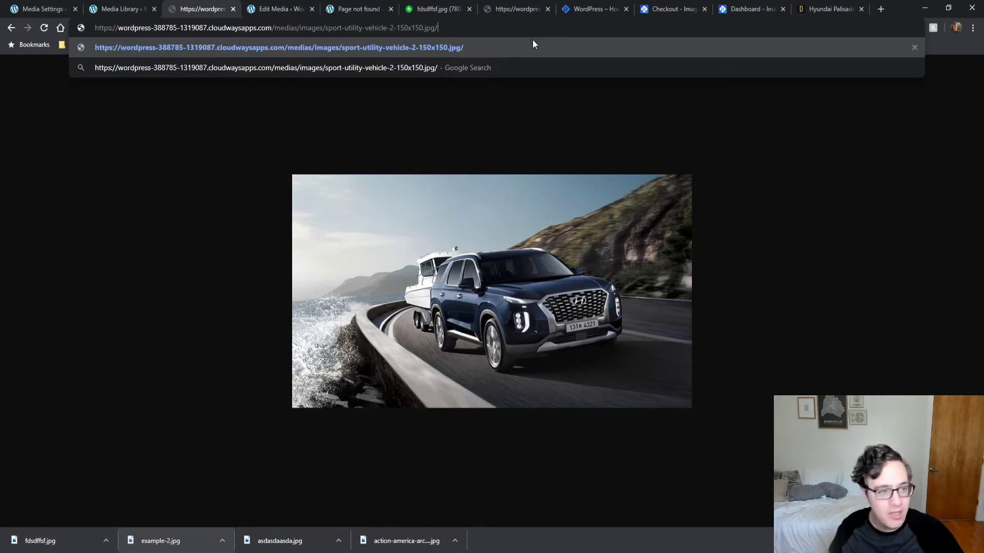
pyautogui.click(118, 27)
pyautogui.write('i0.wp.c')
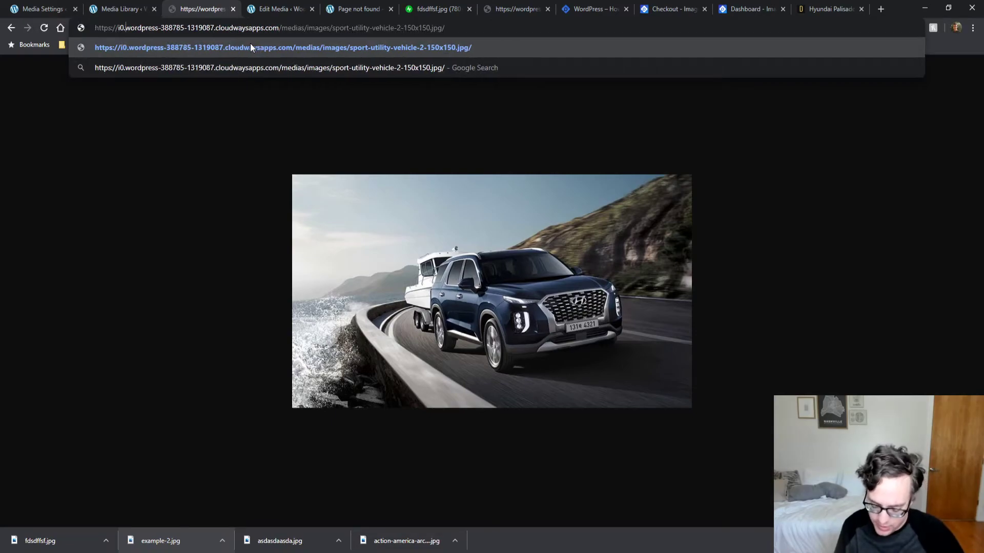
pyautogui.write('om/')
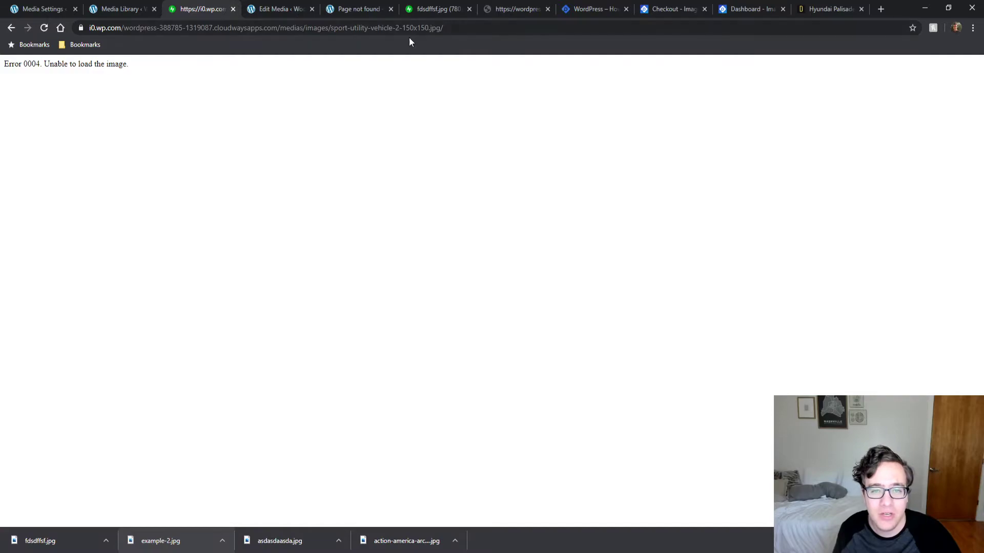
# Step: Remove -150x150 from the i0.wp.com address and load sport-utility-vehicle-2.jpg
pyautogui.moveTo(402, 28); pyautogui.dragTo(428, 28)
pyautogui.press('BackSpace')
pyautogui.press('Return')
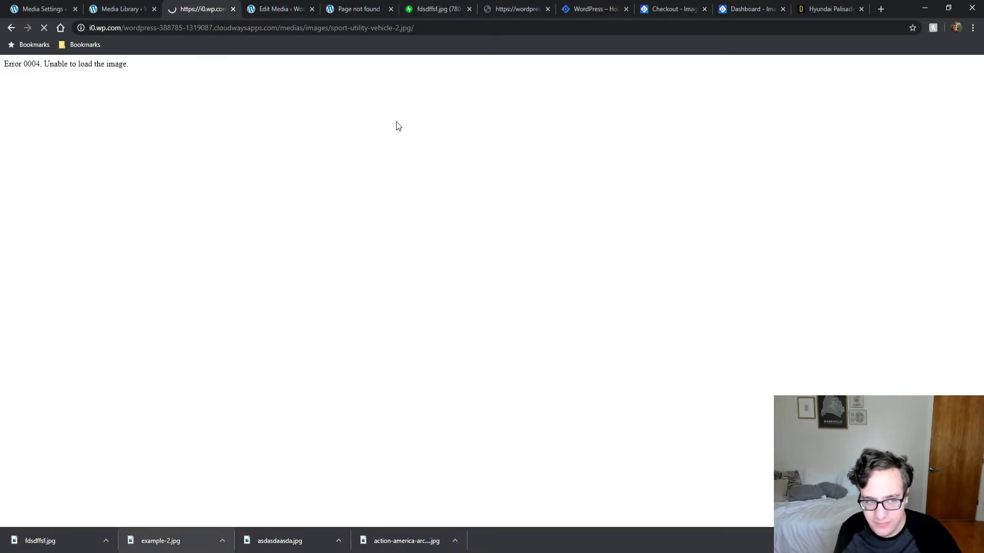
# Step: Revisit the Media Library, and review the ImageSEO plan page and the ImageSEO account dashboard
pyautogui.click(125, 8)
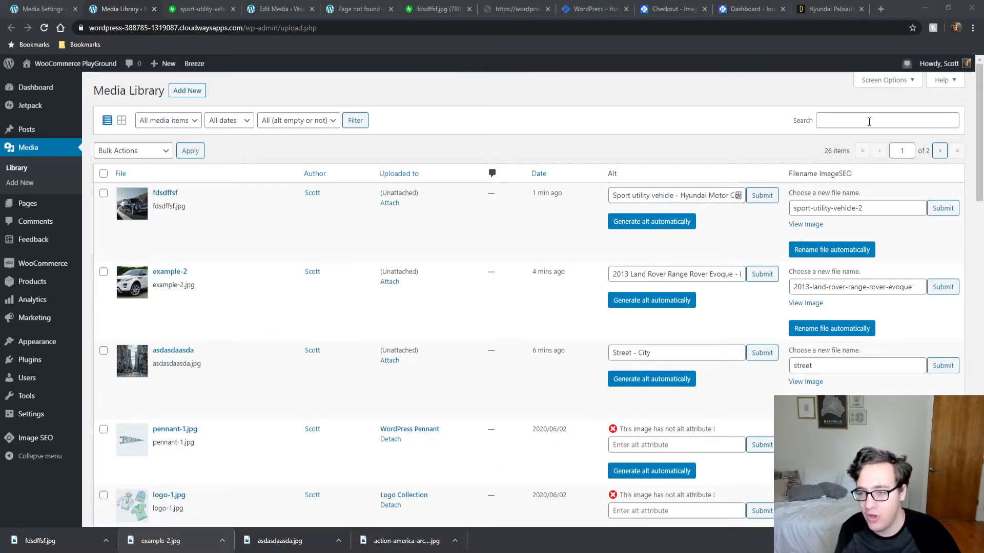
pyautogui.click(754, 69)
pyautogui.click(740, 8)
pyautogui.click(700, 13)
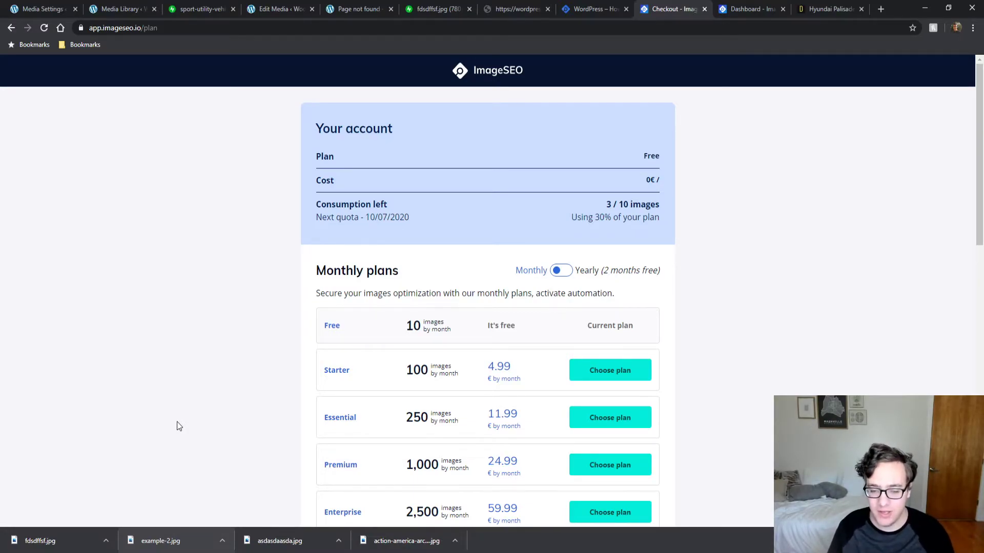
pyautogui.click(769, 9)
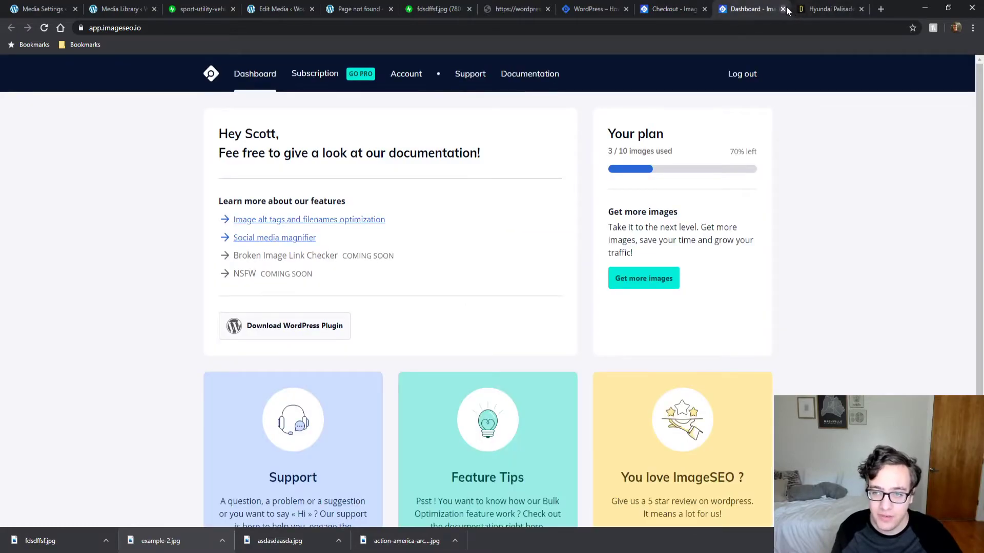
# Step: Close the ImageSEO dashboard and open the ShortPixel website in place of the Hyundai Palisade article
pyautogui.click(782, 9)
pyautogui.click(773, 27)
pyautogui.write('shortp')
pyautogui.press('Down')
pyautogui.press('Down')
pyautogui.press('Down')
pyautogui.press('Down')
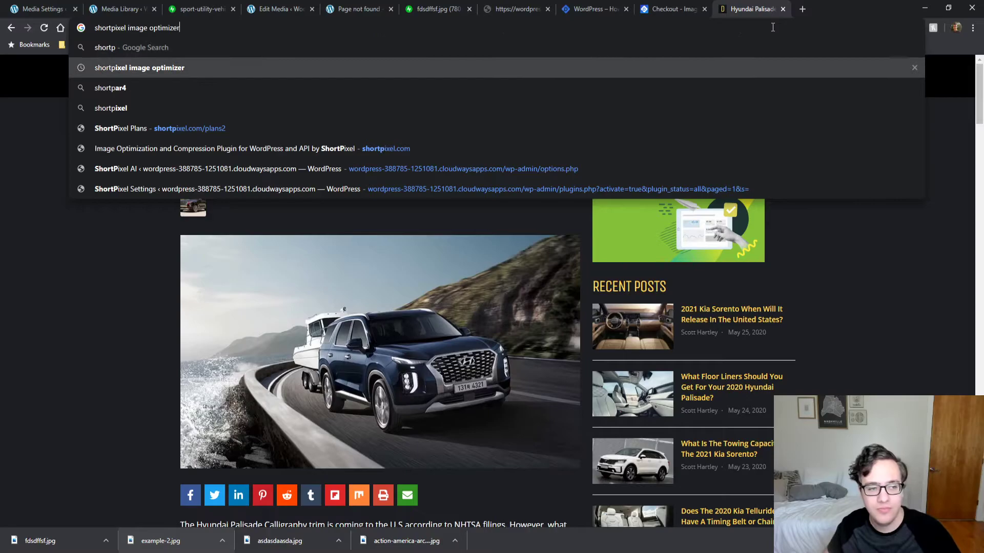
pyautogui.press('Return')
# Step: Compare the monthly image plans of ImageSEO with those on ShortPixel's pricing page
pyautogui.click(657, 12)
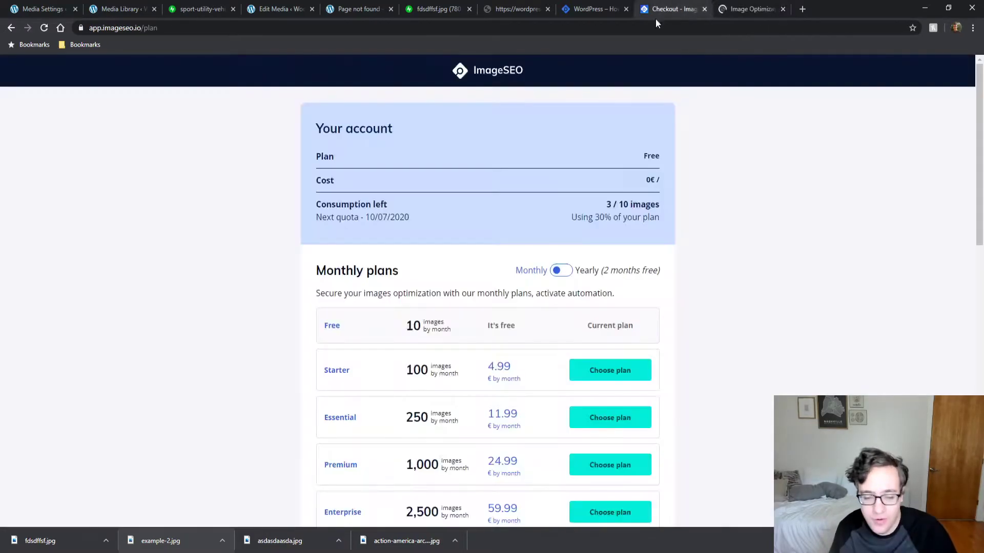
pyautogui.scroll(-3, 749, 205)
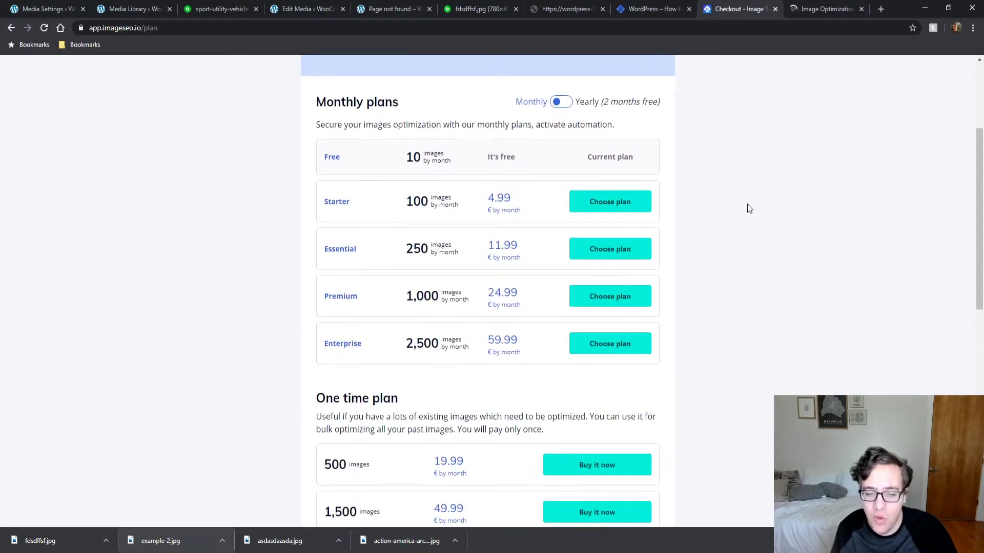
pyautogui.click(792, 8)
pyautogui.click(460, 77)
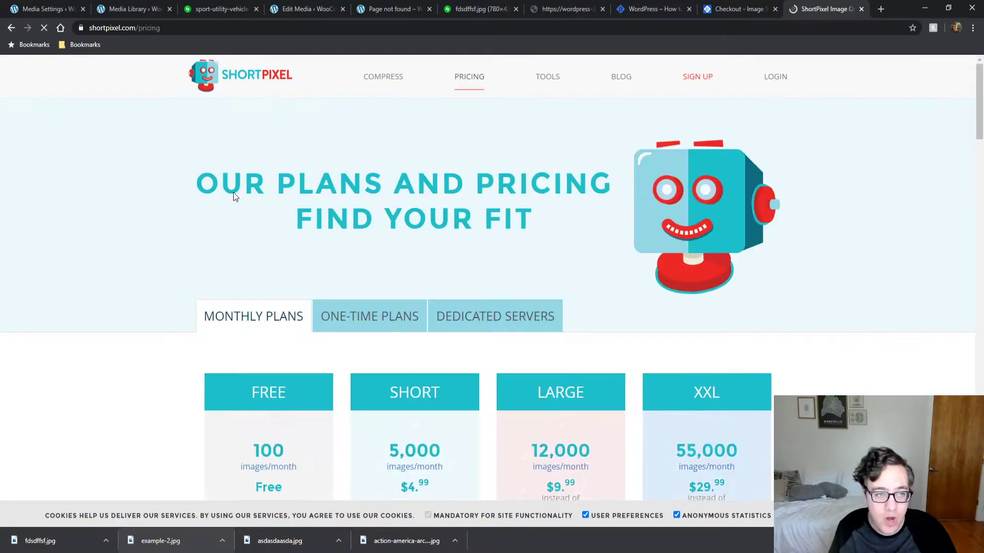
pyautogui.scroll(-4, 116, 270)
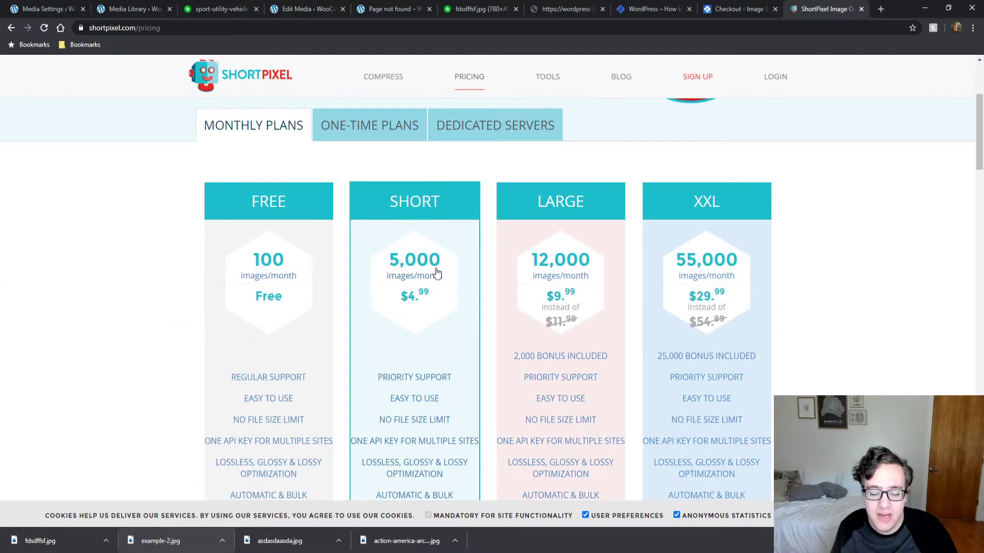
pyautogui.click(733, 8)
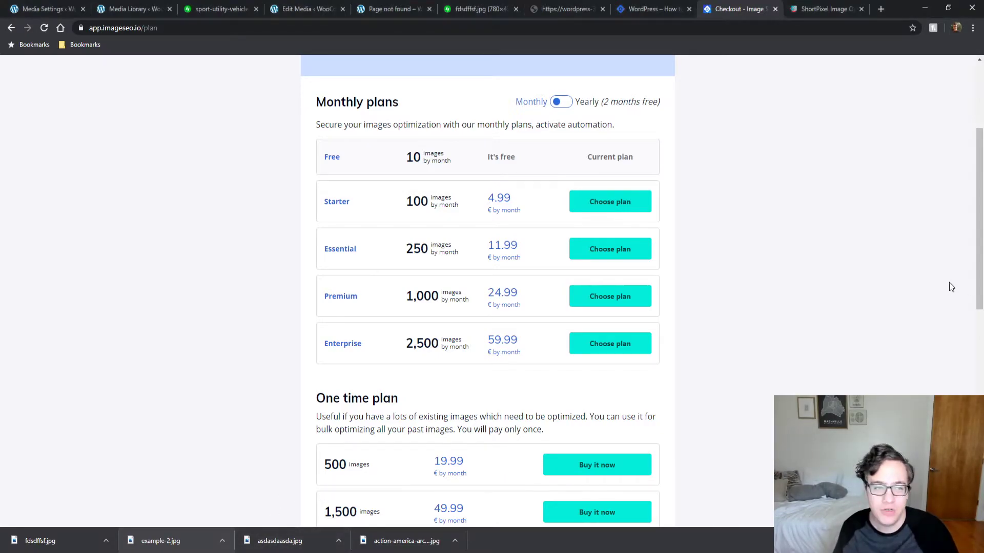
# Step: Examine the full i0.wp.com URL of the sport-utility-vehicle-2 image and the fdsdffsf entry in the Media Library
pyautogui.click(196, 12)
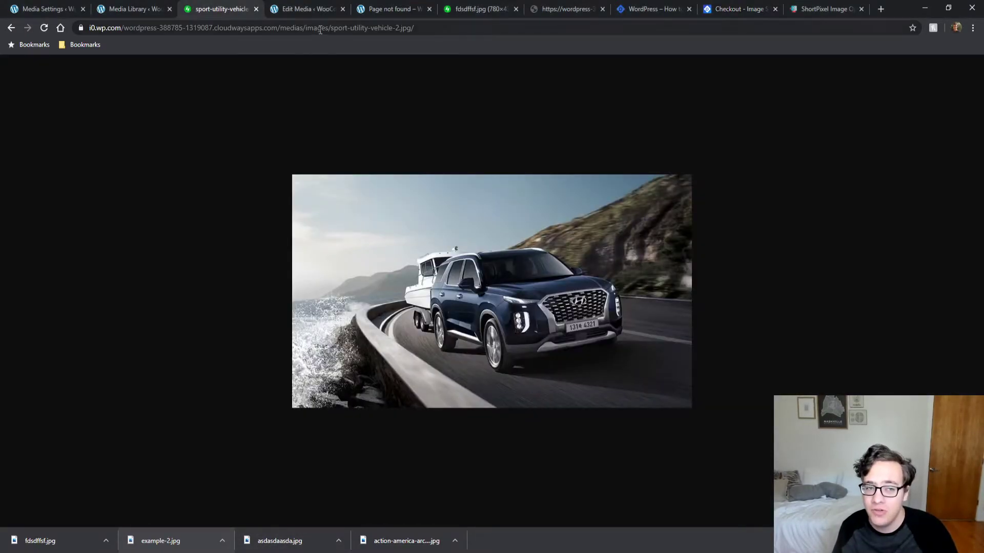
pyautogui.click(320, 30)
pyautogui.click(204, 28)
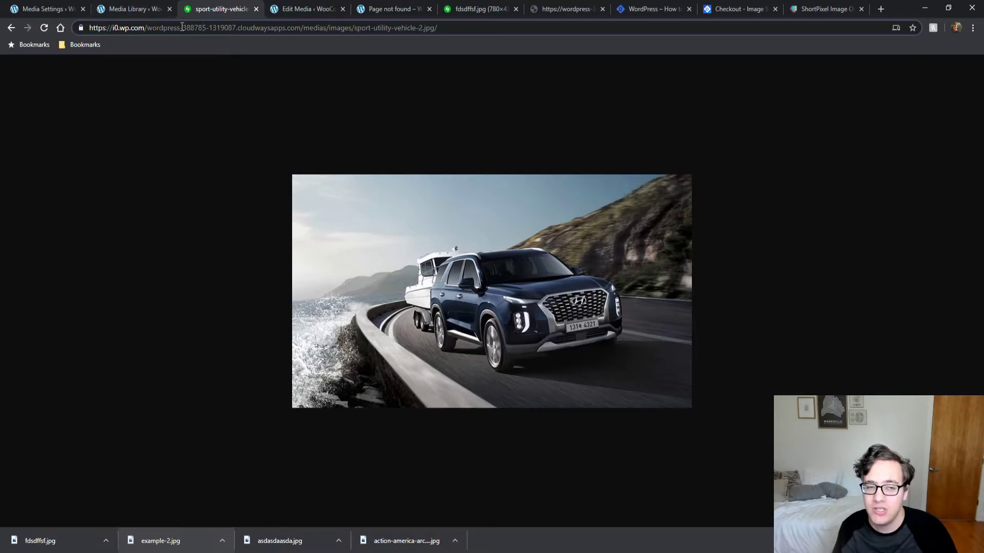
pyautogui.click(134, 9)
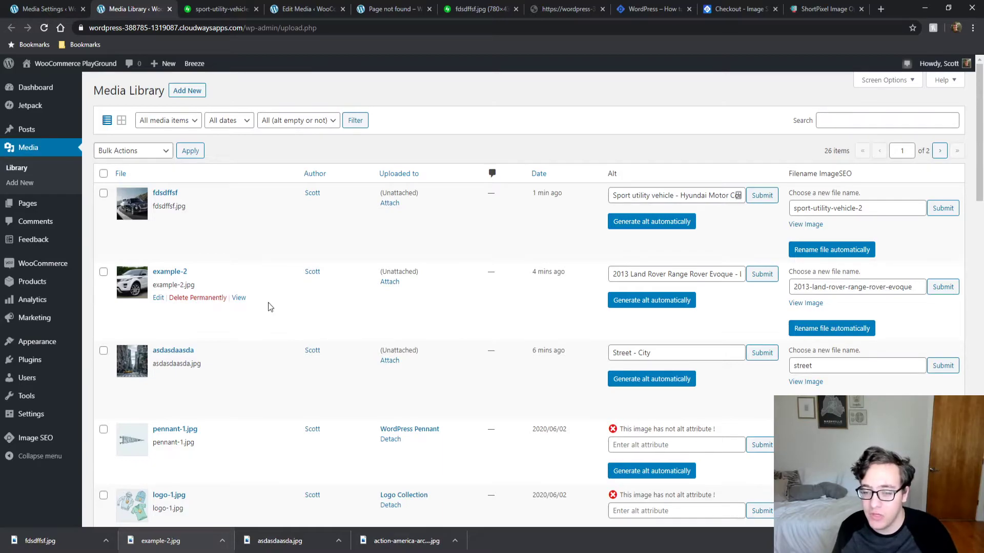
pyautogui.click(124, 203)
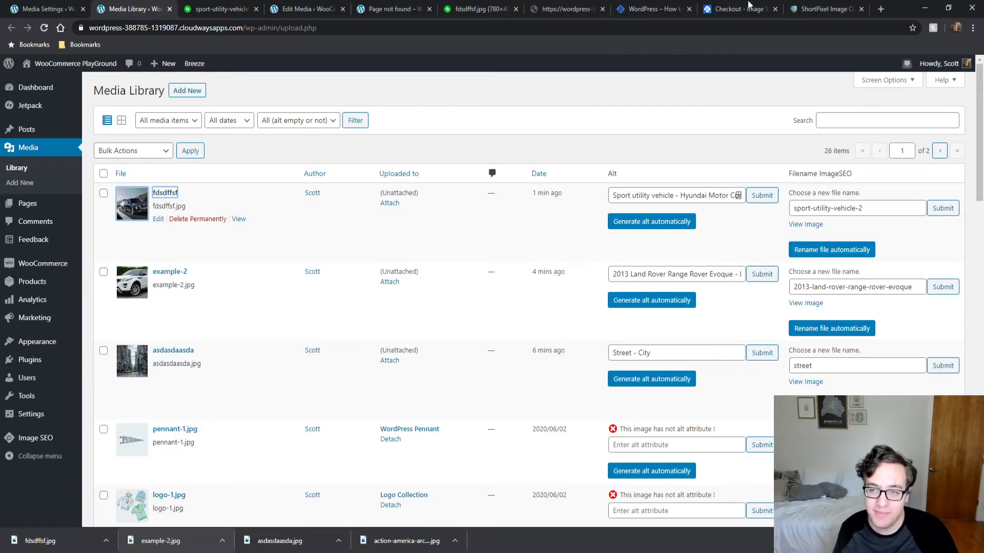
# Step: Search the web for "google image search" in place of the ShortPixel page and open Google Images
pyautogui.click(807, 12)
pyautogui.click(806, 30)
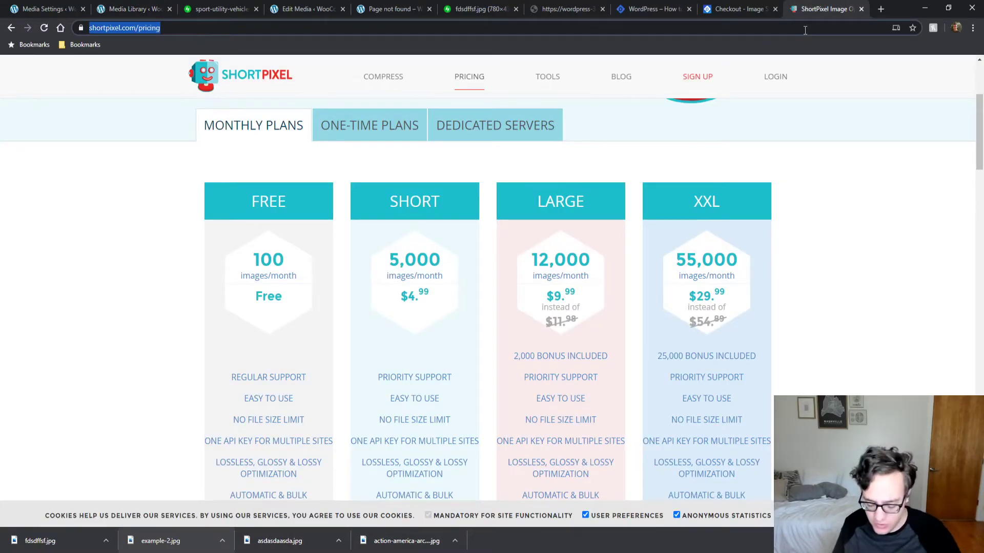
pyautogui.write('google image ')
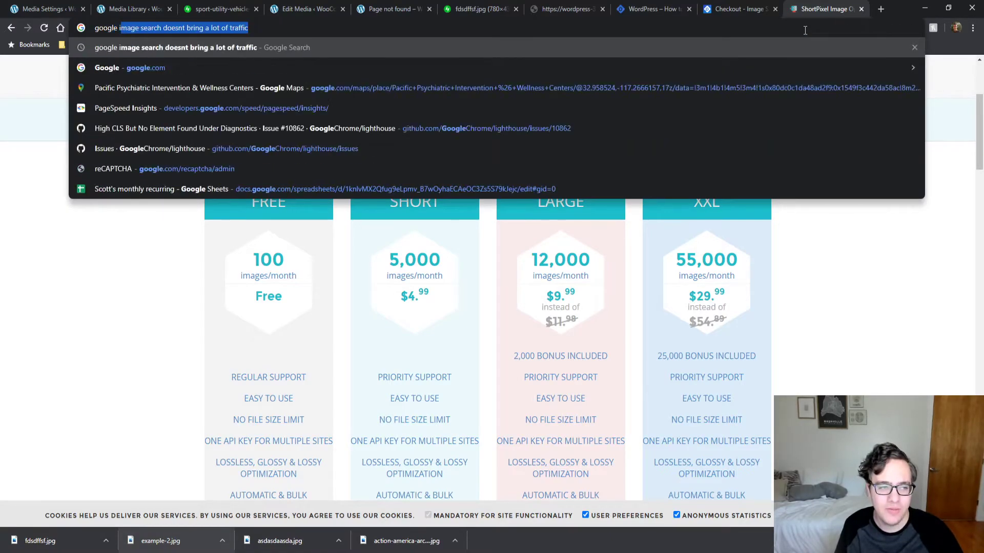
pyautogui.write('search')
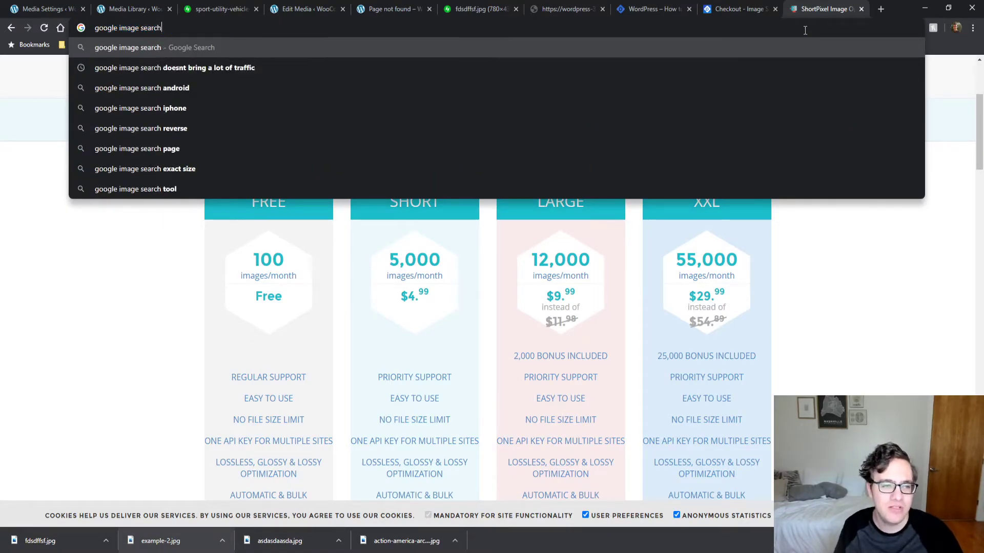
pyautogui.press('Return')
pyautogui.click(133, 168)
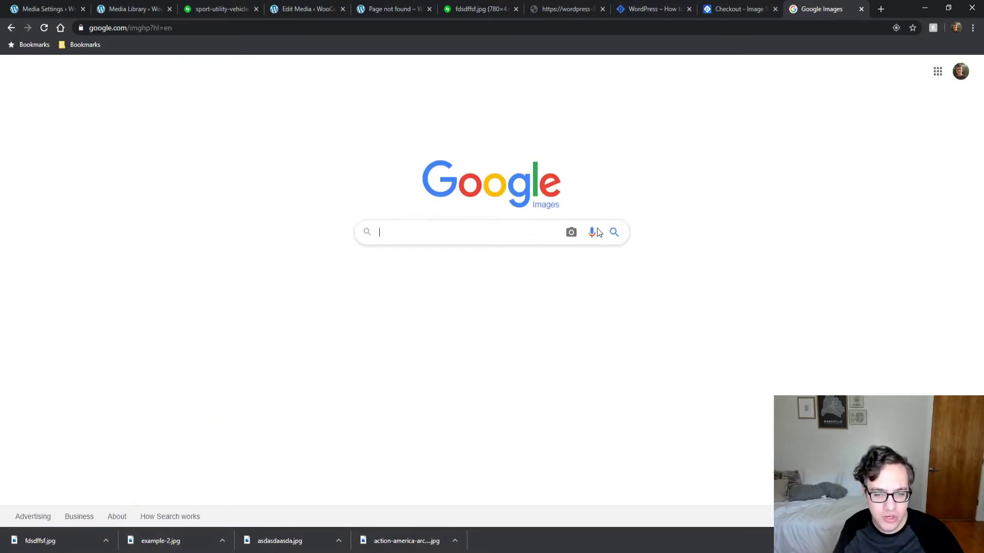
# Step: Search Google by image with the downloaded fdsdffsf.jpg and highlight the suggested search term for it
pyautogui.click(567, 233)
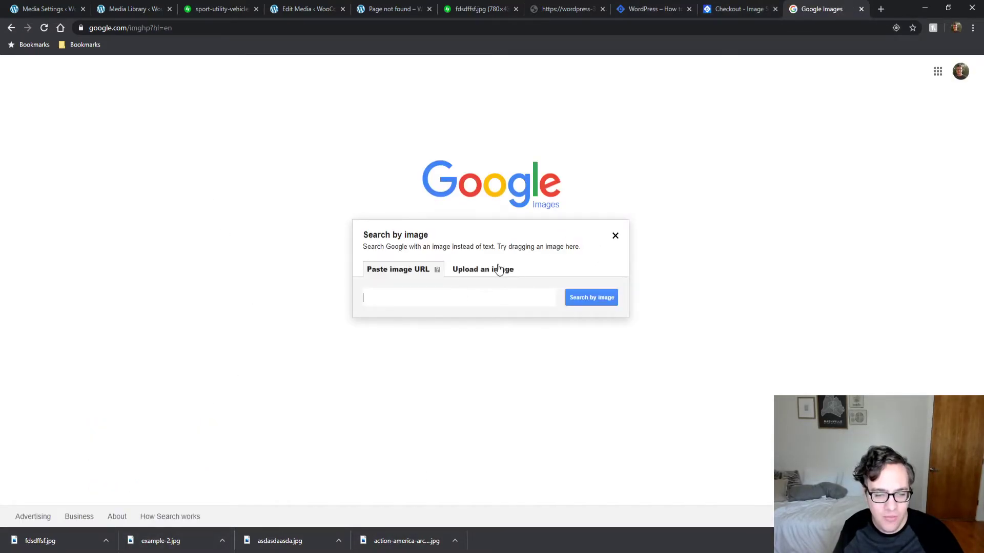
pyautogui.click(481, 275)
pyautogui.moveTo(46, 542); pyautogui.dragTo(434, 319)
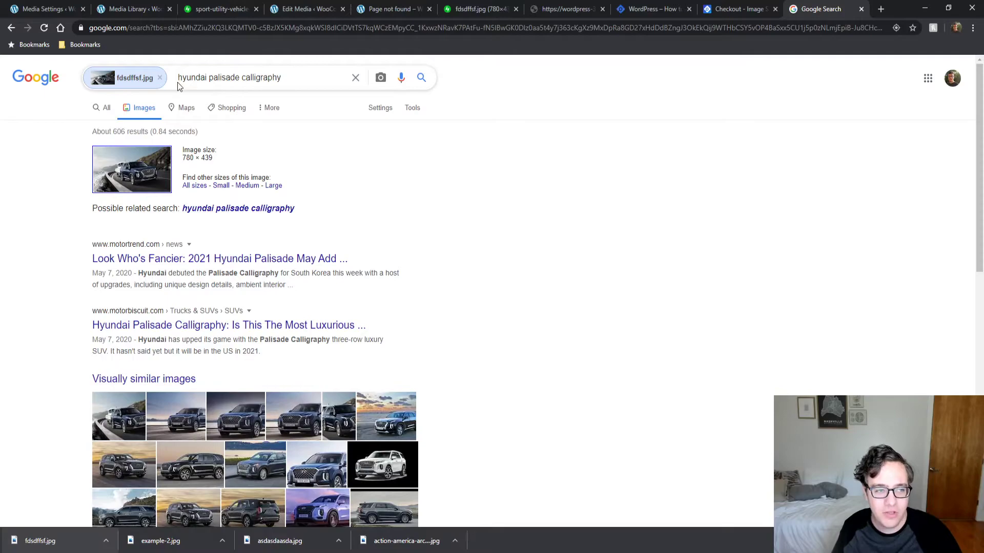
pyautogui.moveTo(295, 76); pyautogui.dragTo(179, 86)
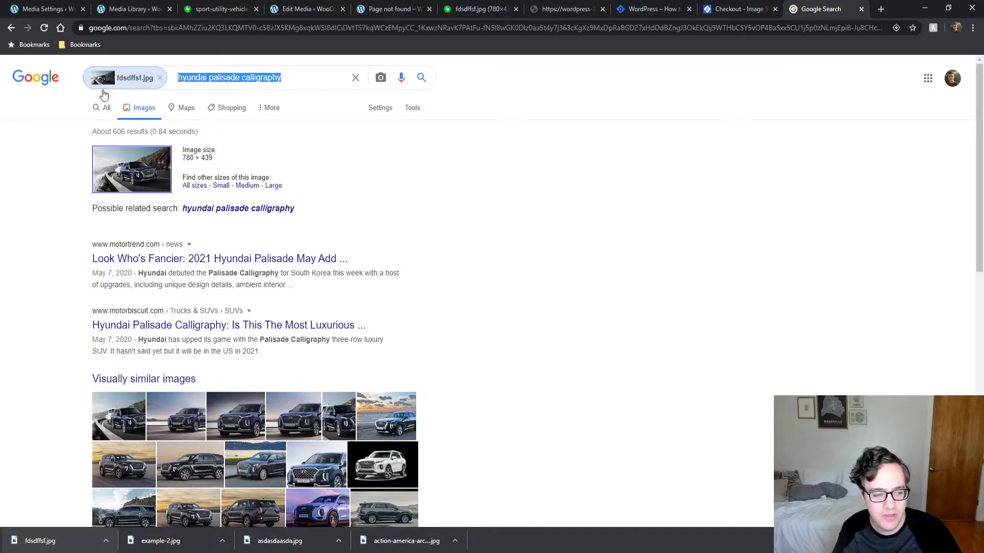
# Step: Return to the Media Library and open the Image SEO plugin's Alt & Name Optimizer page
pyautogui.click(145, 5)
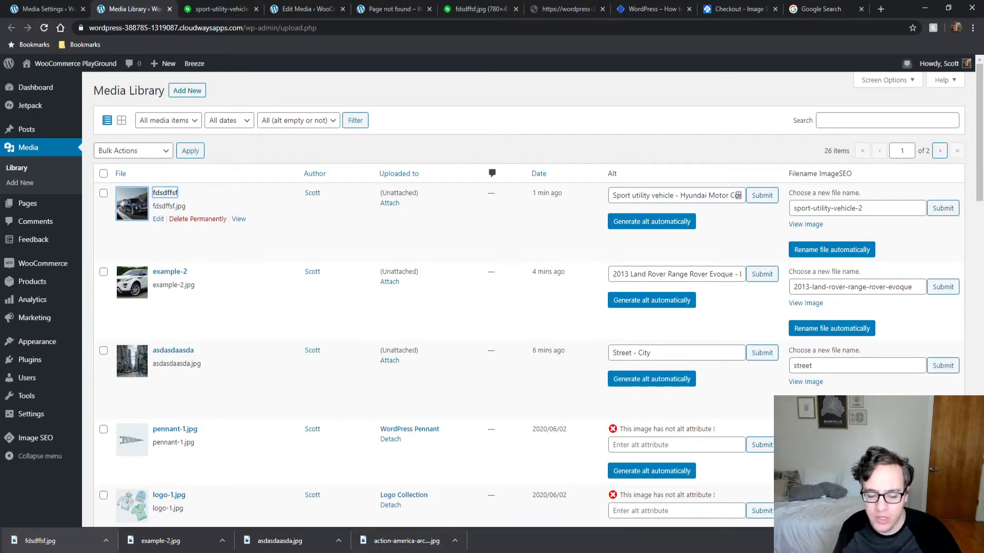
pyautogui.click(363, 552)
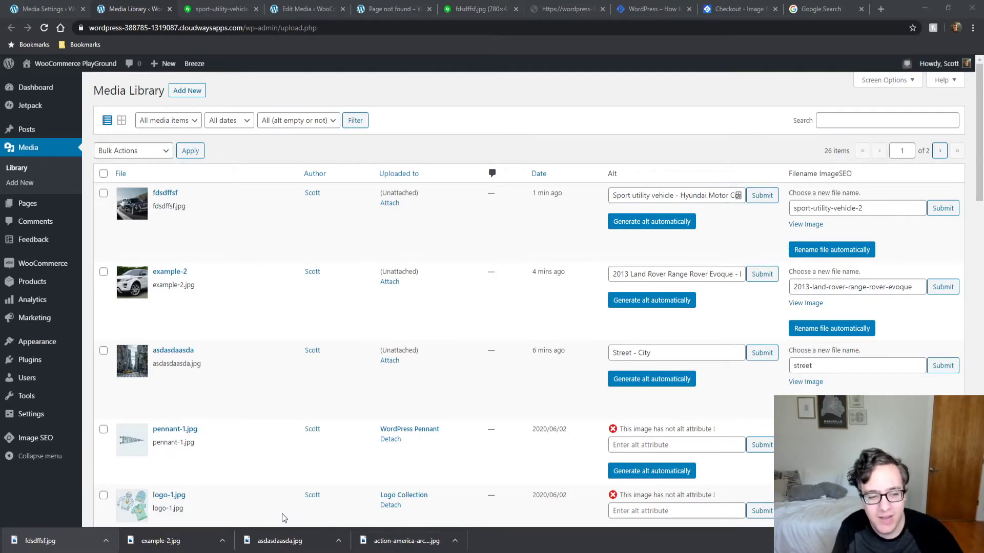
pyautogui.click(881, 105)
pyautogui.click(110, 455)
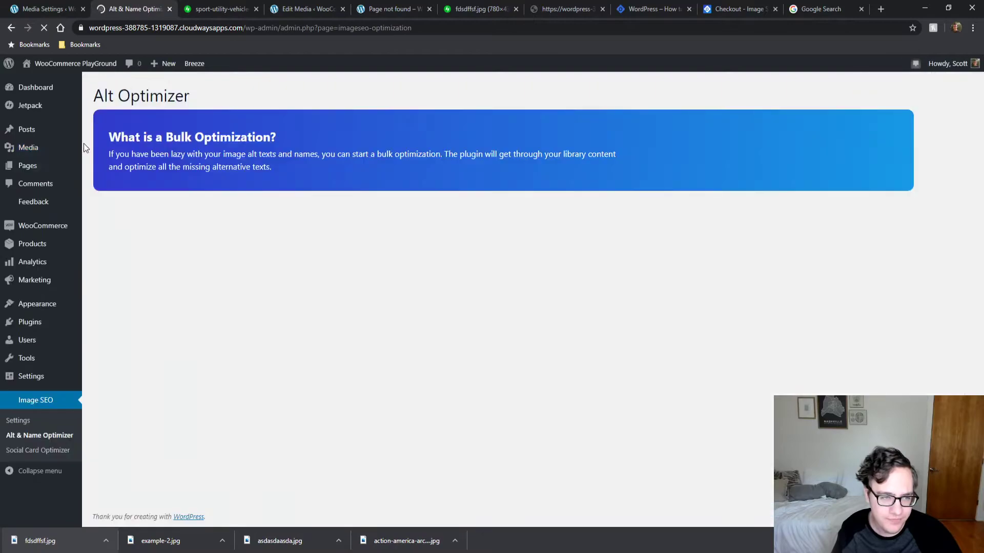
# Step: Enable optimizing image names for SEO and filling out ALT texts in the bulk optimization settings
pyautogui.scroll(-2, 292, 215)
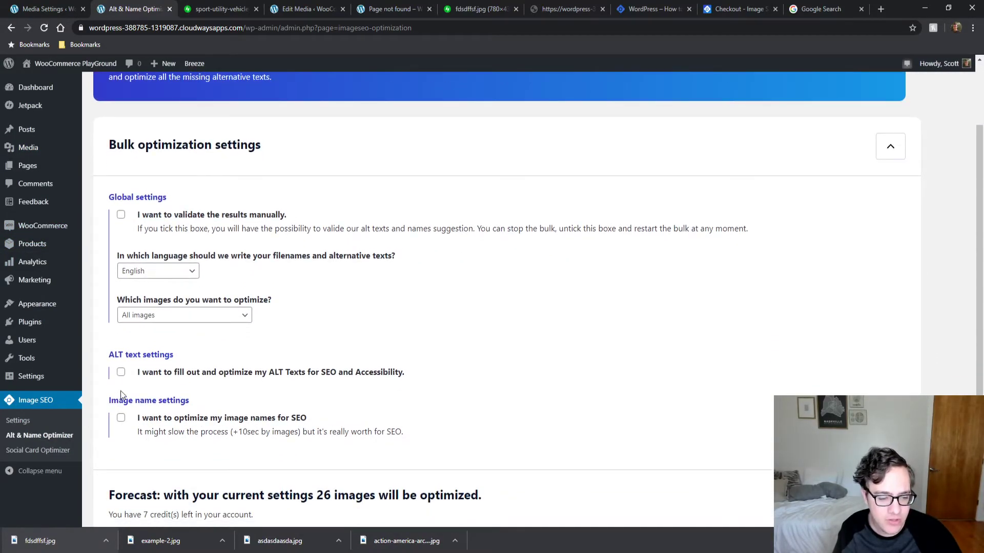
pyautogui.click(121, 418)
pyautogui.click(121, 372)
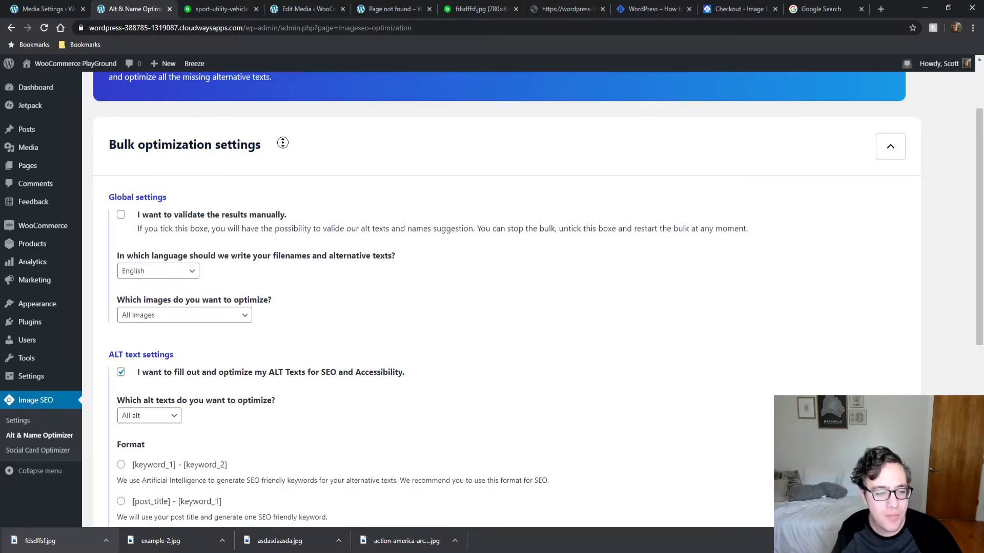
# Step: Examine the ALT text format templates, the choices for which alt texts to optimize, and the manual validation option of the bulk optimization
pyautogui.scroll(-7, 285, 200)
pyautogui.scroll(6, 229, 291)
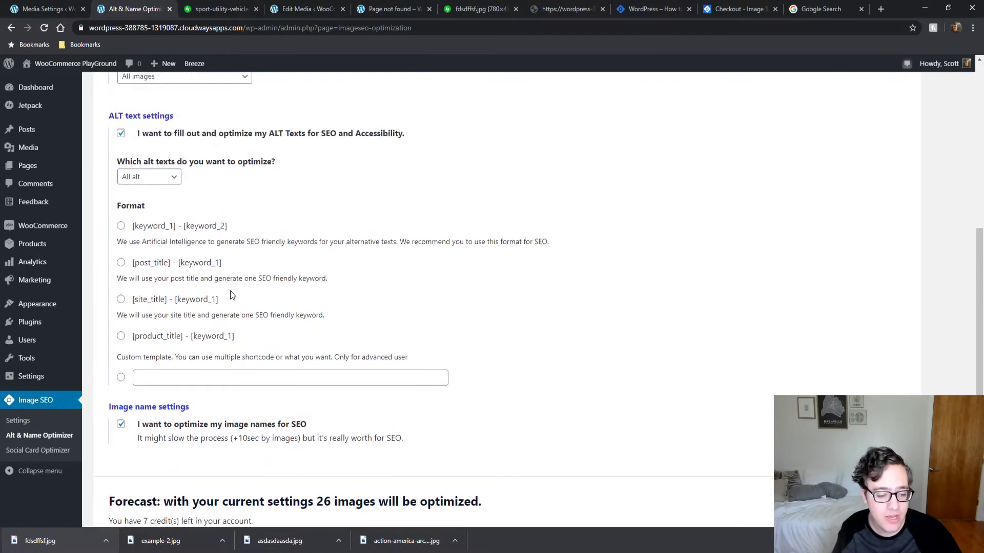
pyautogui.scroll(-3, 222, 304)
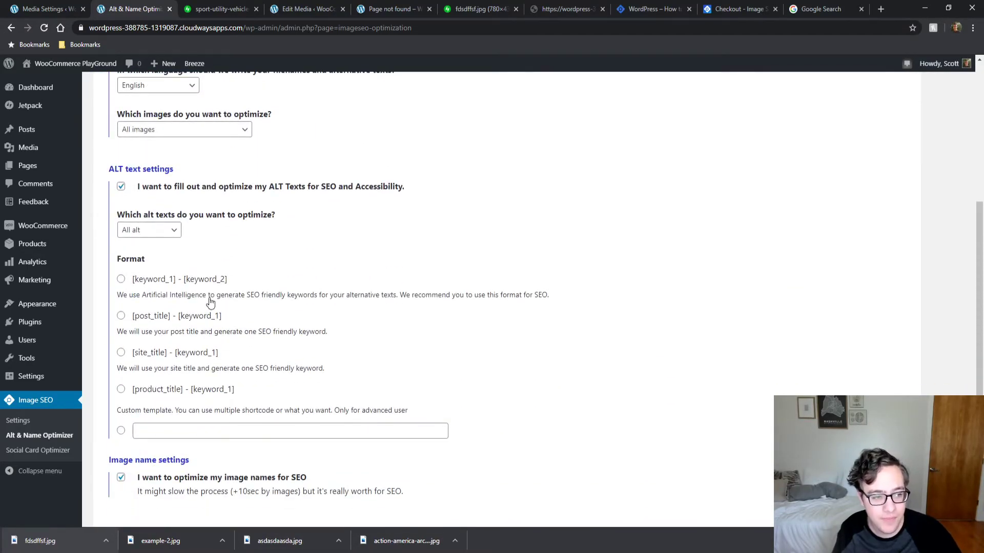
pyautogui.scroll(1, 176, 233)
pyautogui.scroll(1, 166, 255)
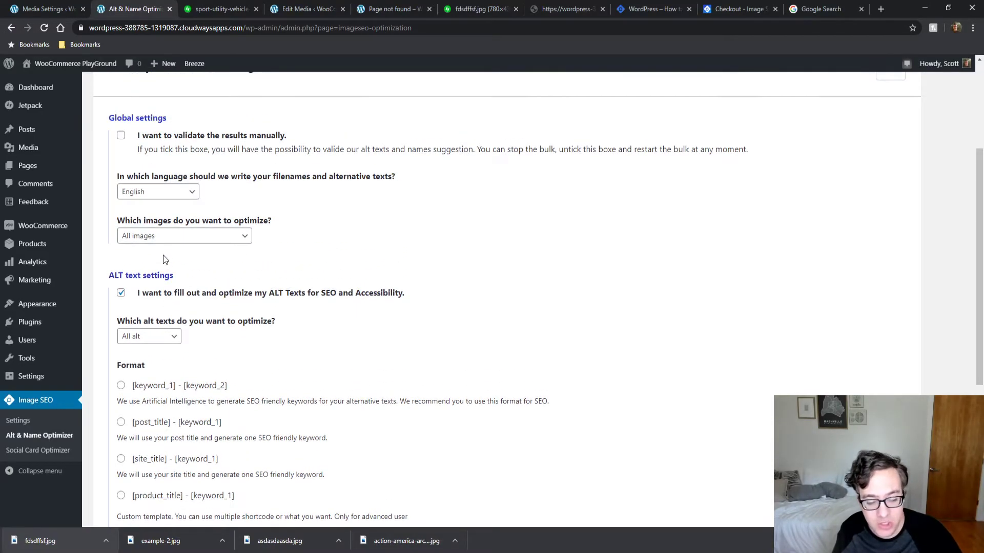
pyautogui.scroll(-2, 164, 260)
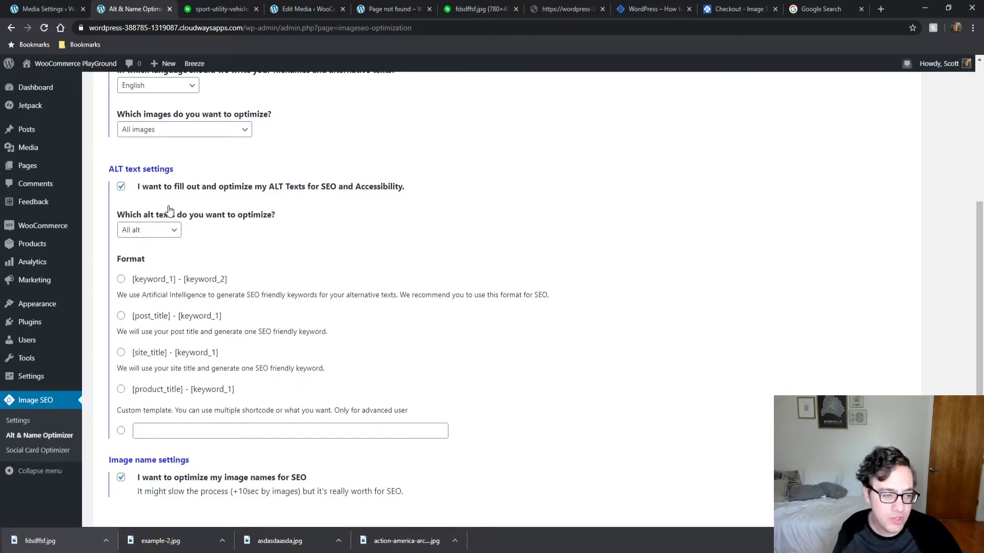
pyautogui.click(156, 231)
pyautogui.click(249, 240)
pyautogui.scroll(4, 246, 246)
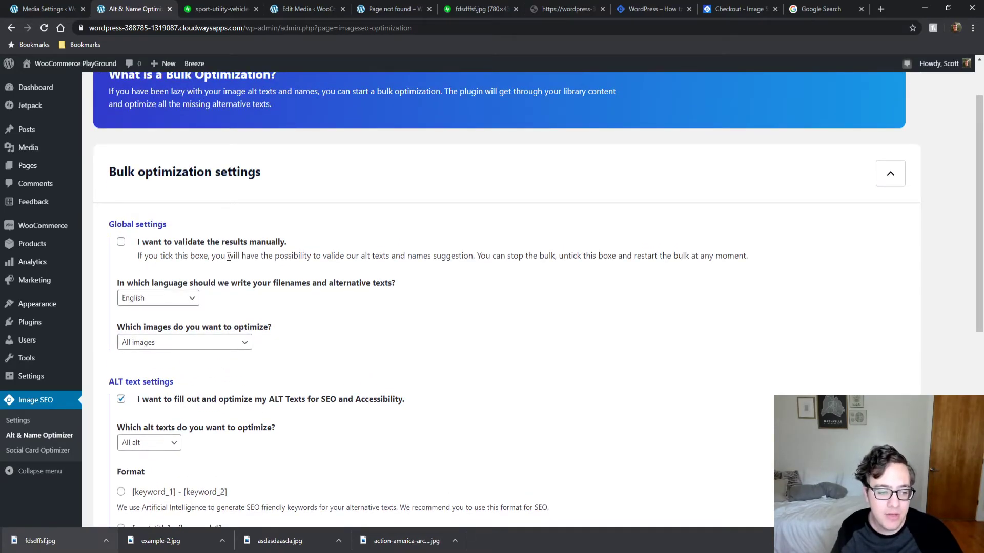
pyautogui.moveTo(370, 255); pyautogui.dragTo(534, 253)
pyautogui.click(535, 253)
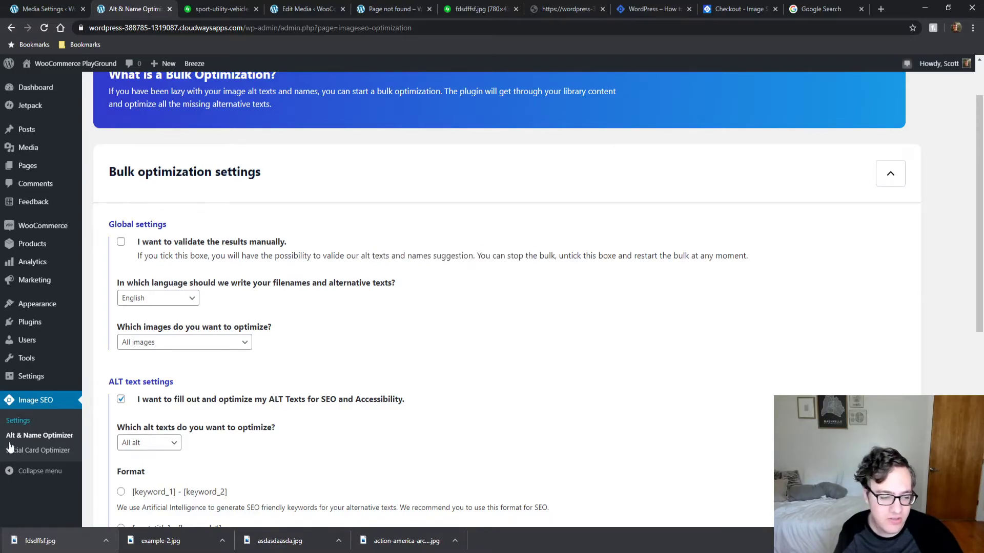
# Step: Open the Image SEO Social Card Optimizer and look through its data, layout, colour and image settings
pyautogui.click(30, 451)
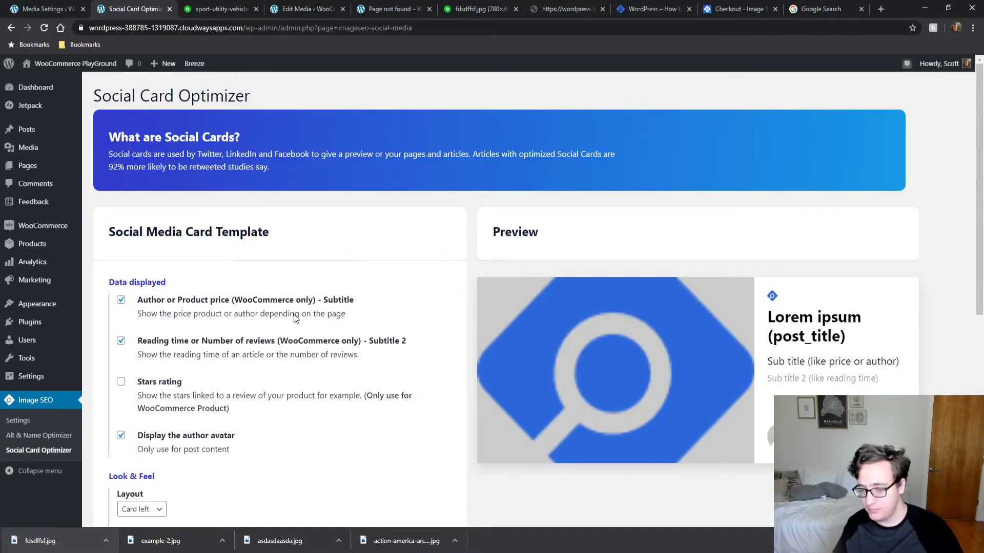
pyautogui.scroll(-3, 495, 287)
pyautogui.scroll(-4, 480, 293)
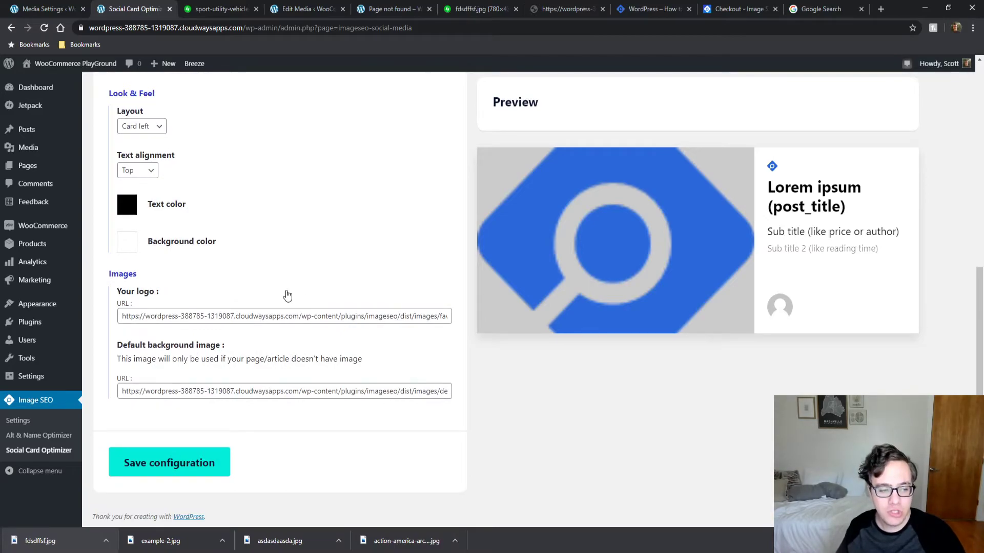
pyautogui.scroll(1, 285, 292)
pyautogui.scroll(6, 284, 296)
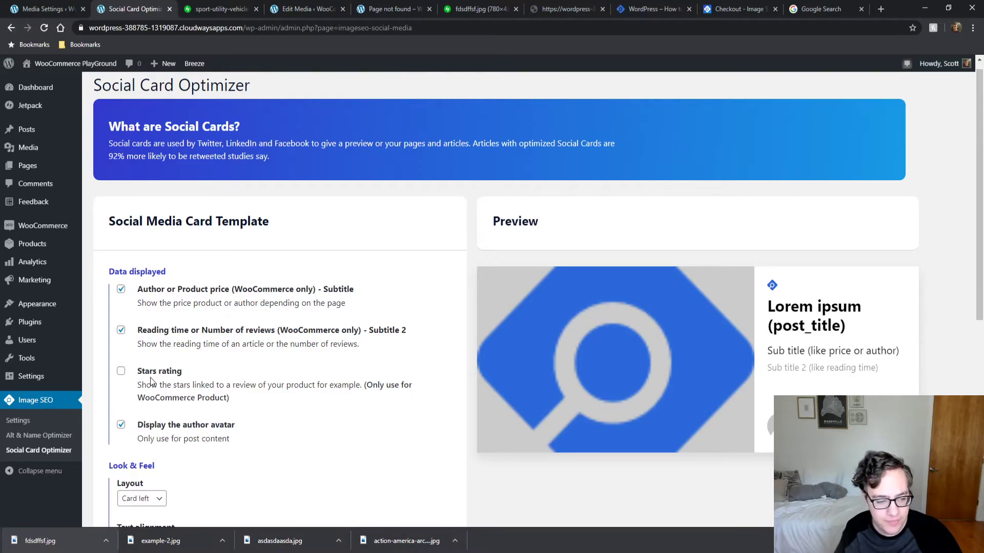
# Step: Enable the Stars rating on the social media card template and examine the title and subtitles in the preview
pyautogui.click(122, 373)
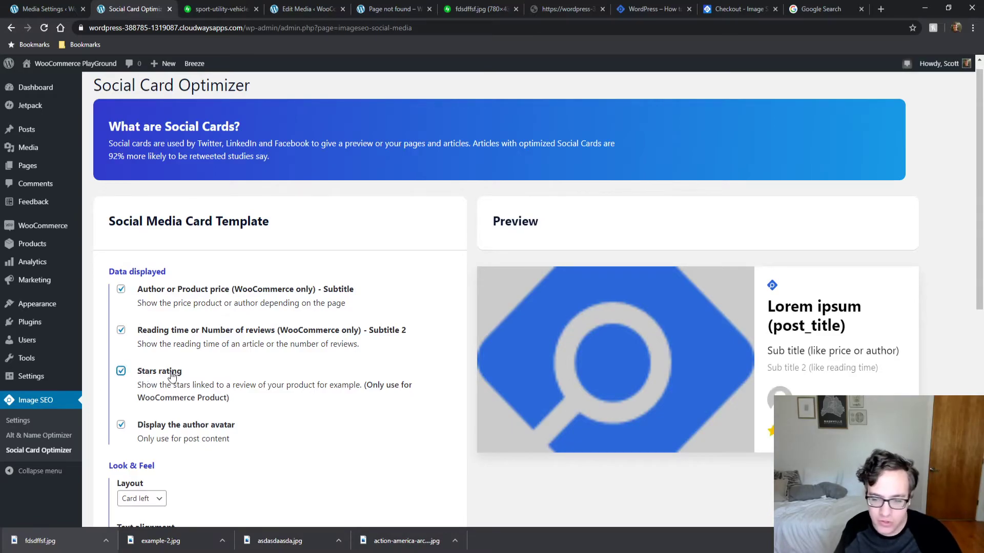
pyautogui.moveTo(827, 326); pyautogui.dragTo(761, 334)
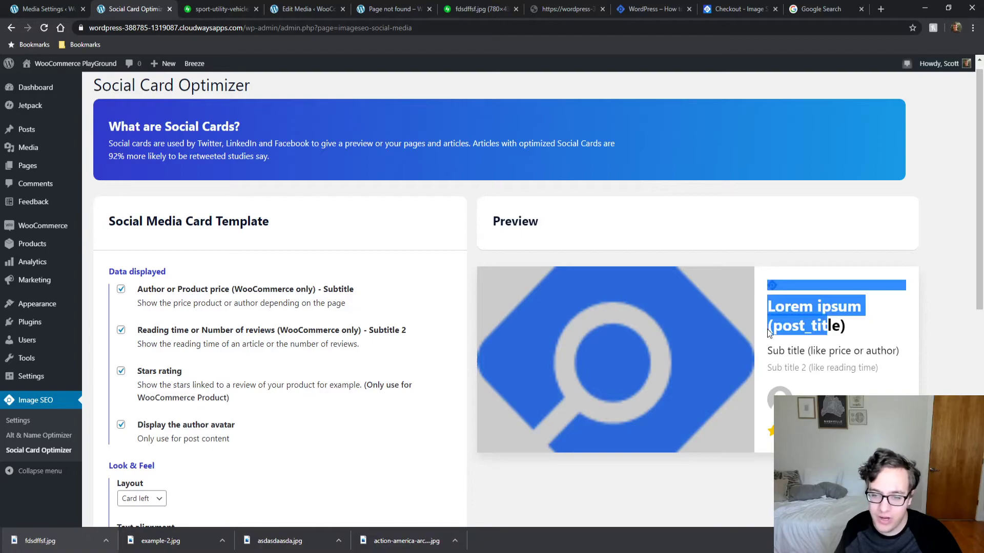
pyautogui.click(866, 353)
pyautogui.moveTo(776, 369); pyautogui.dragTo(747, 389)
pyautogui.click(746, 388)
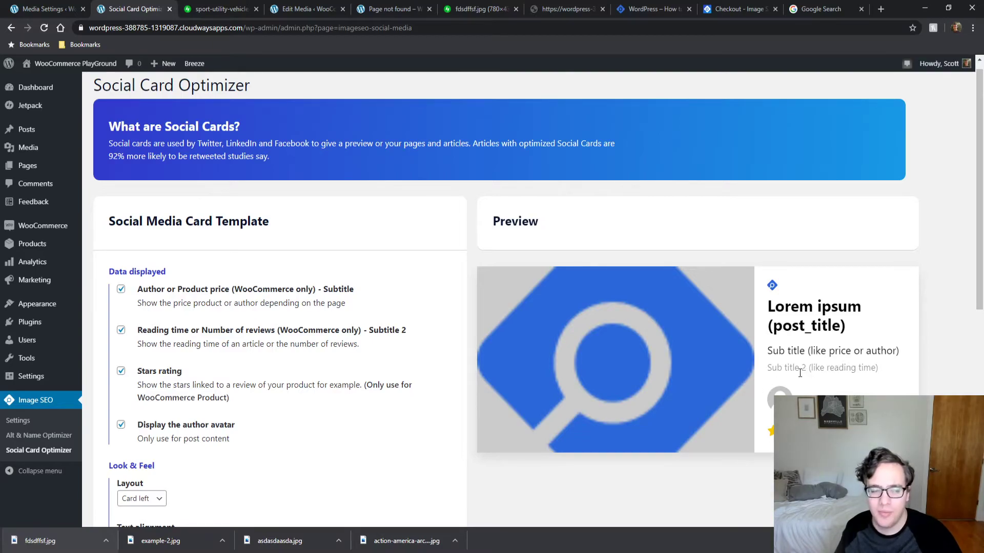
# Step: Save the social card configuration and dismiss the confirmation message
pyautogui.scroll(-5, 801, 374)
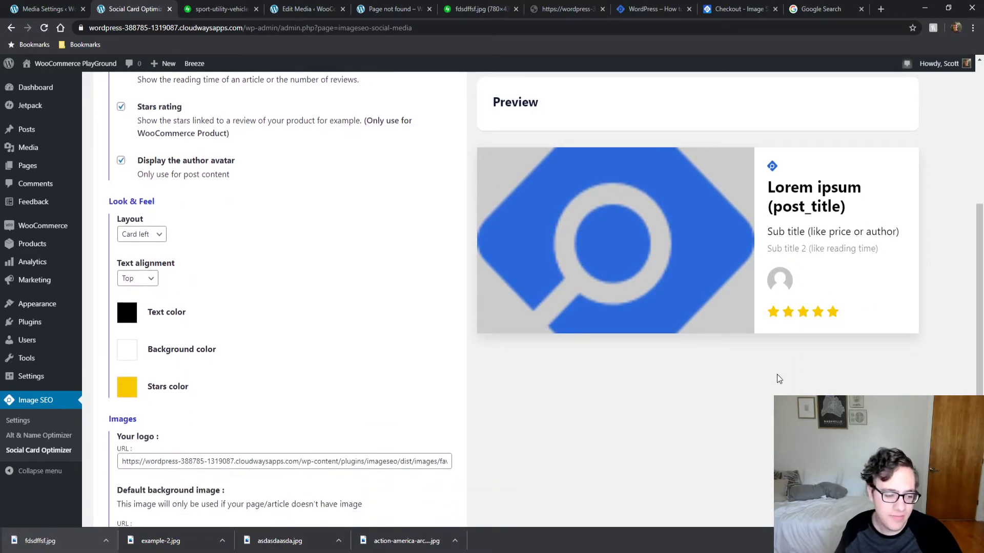
pyautogui.scroll(-3, 776, 378)
pyautogui.click(136, 471)
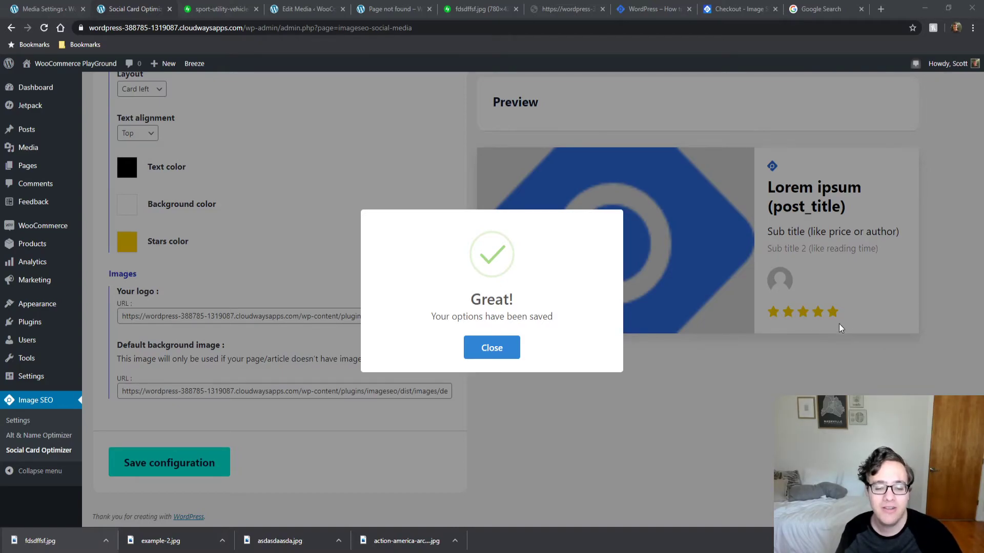
pyautogui.click(865, 293)
pyautogui.click(865, 293)
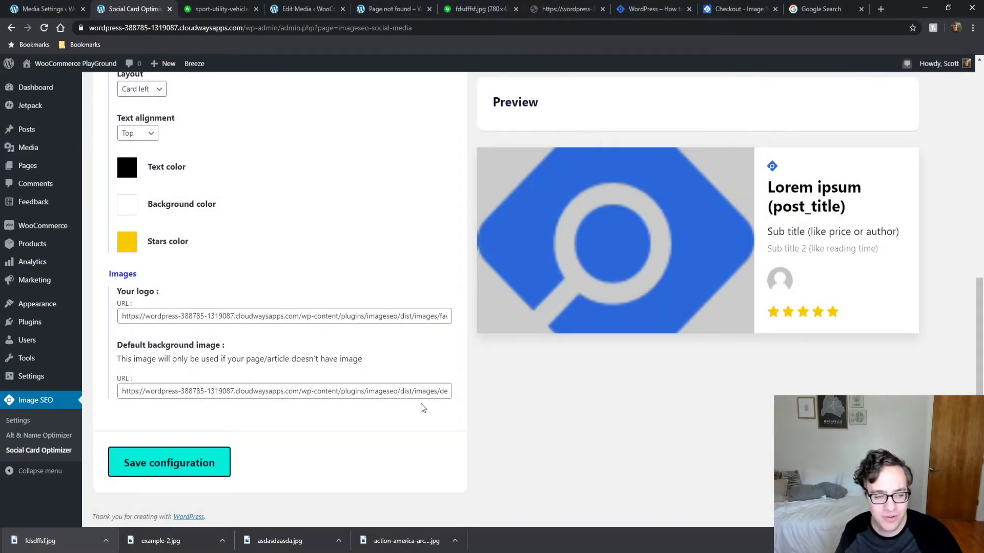
# Step: Return to the Media Library and submit the file name sport-utility-vehicle-2 for the fdsdffsf image
pyautogui.scroll(4, 376, 408)
pyautogui.scroll(3, 377, 413)
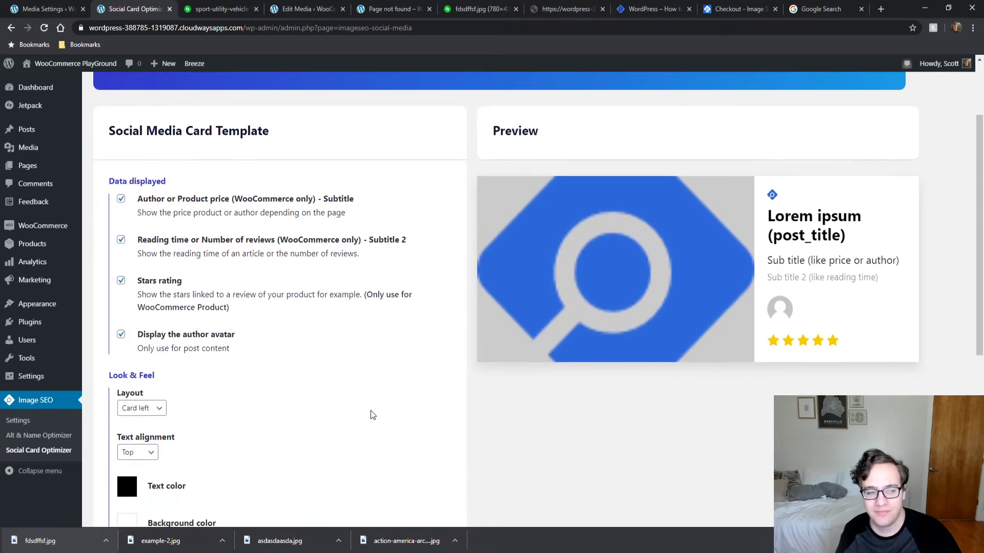
pyautogui.scroll(1, 368, 412)
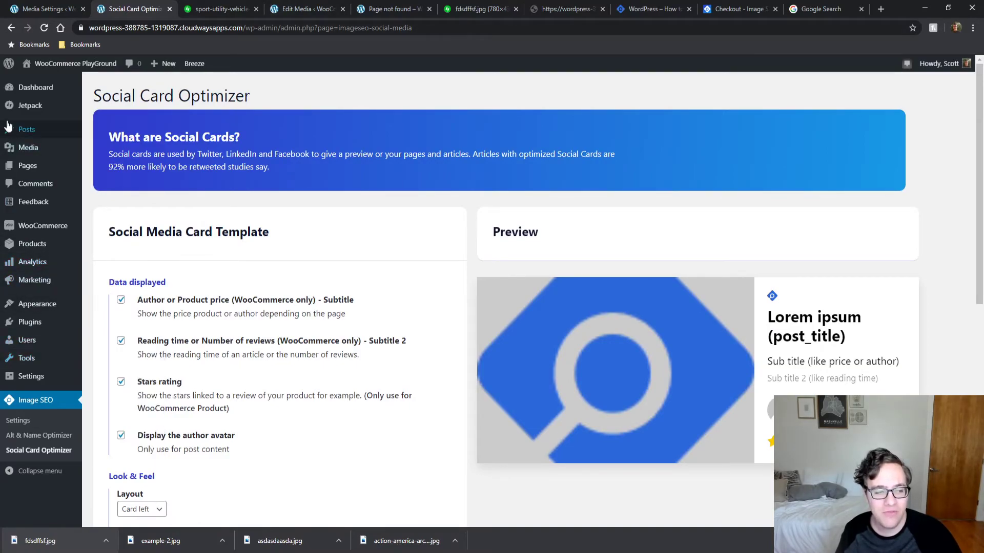
pyautogui.click(13, 148)
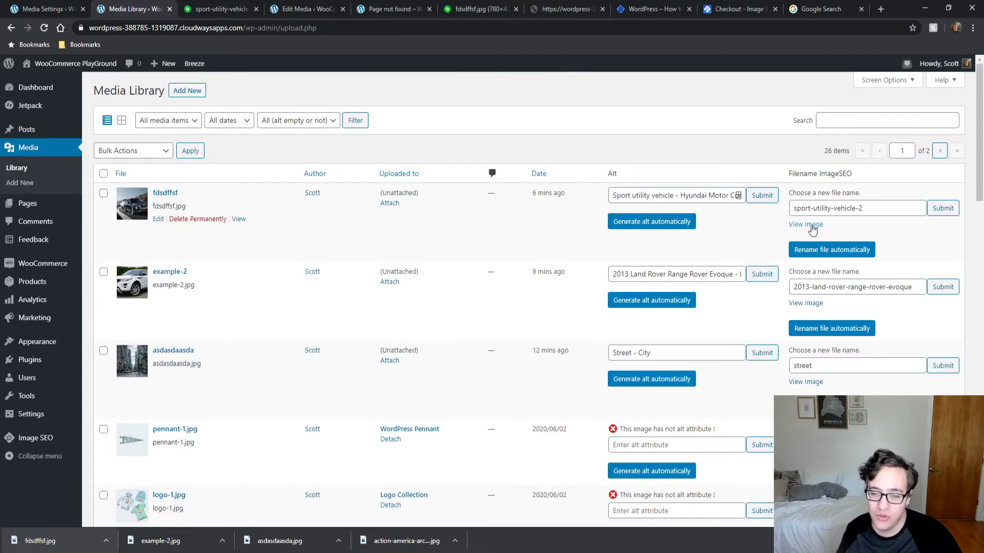
pyautogui.click(943, 208)
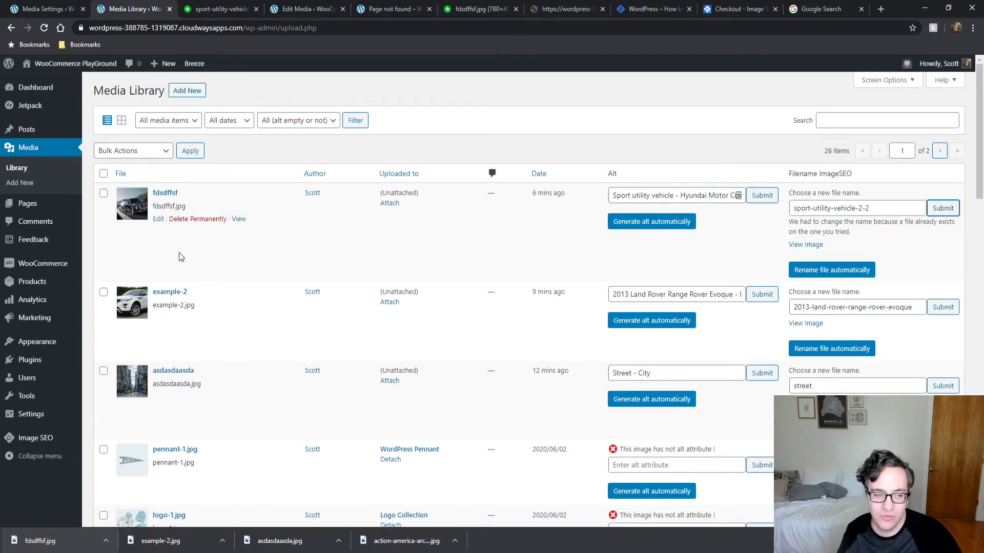
# Step: Copy the fdsdffsf thumbnail's image address and paste it over the URL in the sport-utility-vehicle-2 tab
pyautogui.click(127, 213)
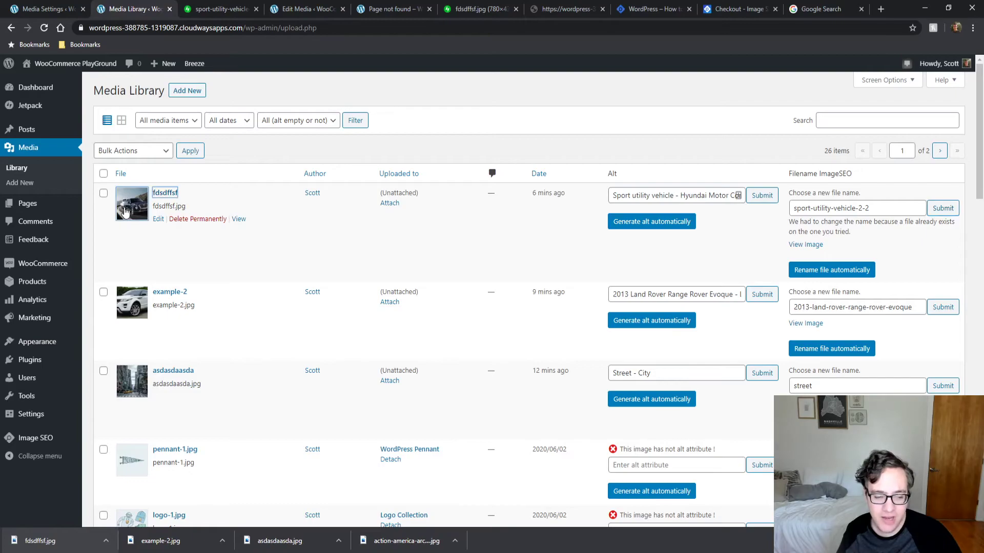
pyautogui.click(232, 10)
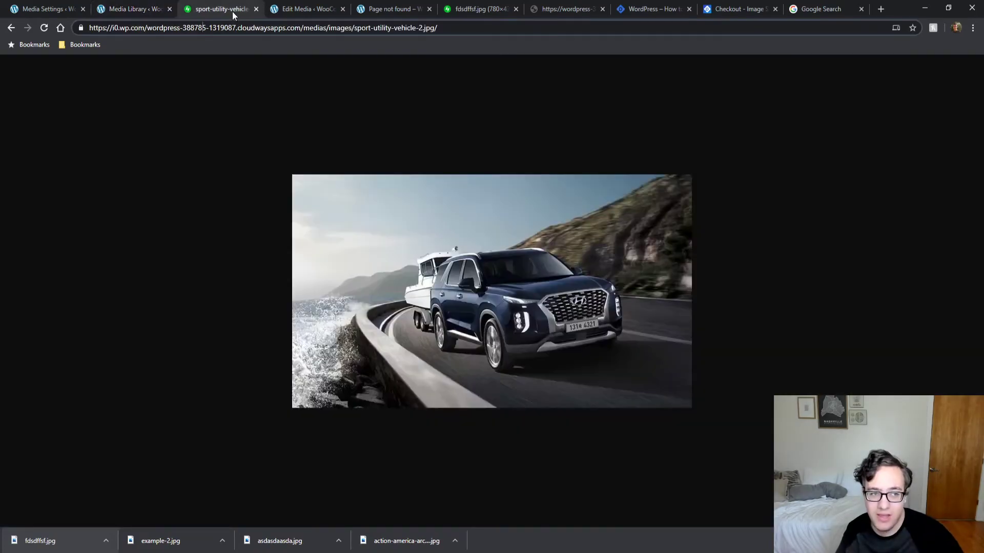
pyautogui.doubleClick(228, 28)
pyautogui.hotkey('ctrl', 'a')
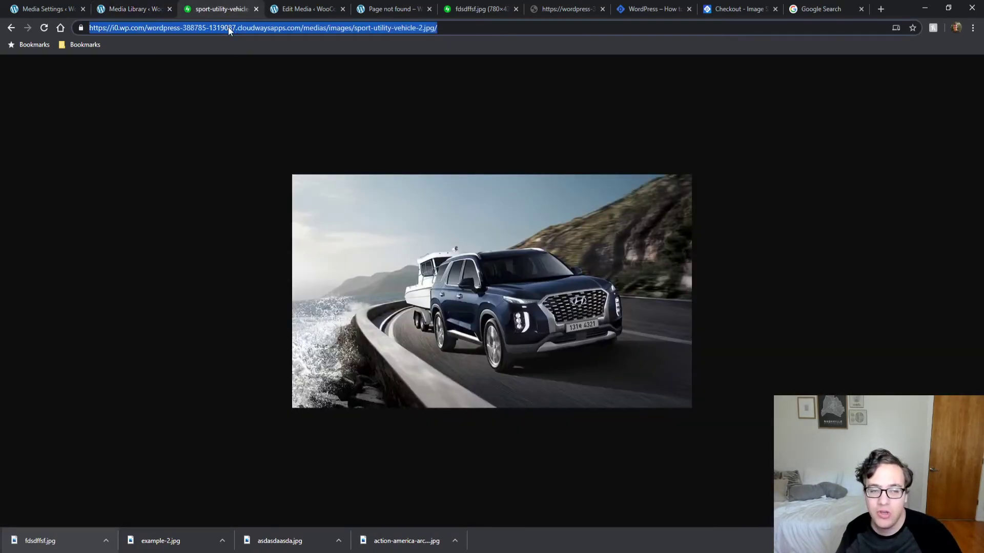
pyautogui.write('https://i2.wp.com/wordpress-388785-1319087.cloudwaysapps.com/wp-content/uploads/2020/06/fdsdffsf.jpg?resize=100%2C100&ssl=1')
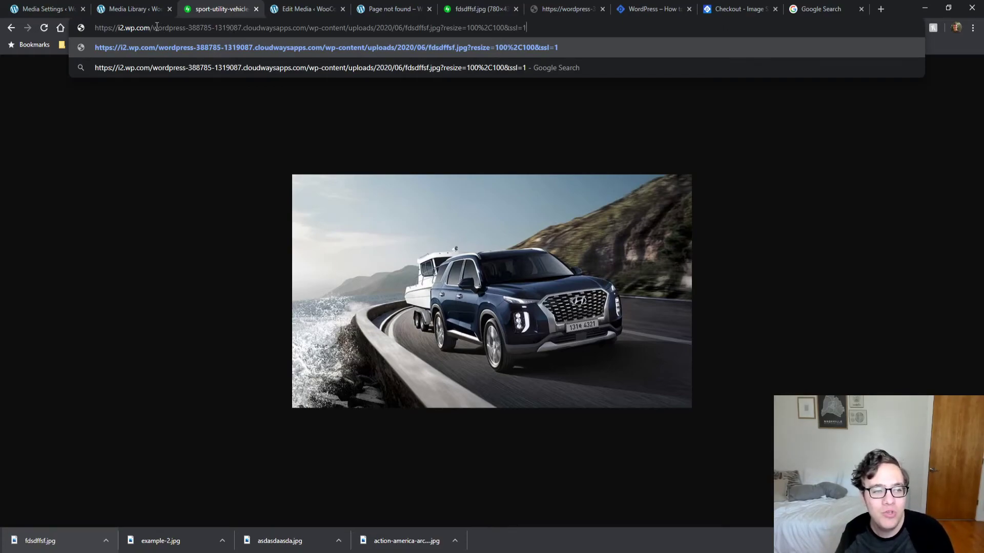
# Step: Strip the i2.wp.com prefix and the resize parameters from the pasted address and load fdsdffsf.jpg directly from the site's server
pyautogui.moveTo(153, 28); pyautogui.dragTo(104, 28)
pyautogui.press('BackSpace')
pyautogui.press('BackSpace')
pyautogui.press('BackSpace')
pyautogui.press('BackSpace')
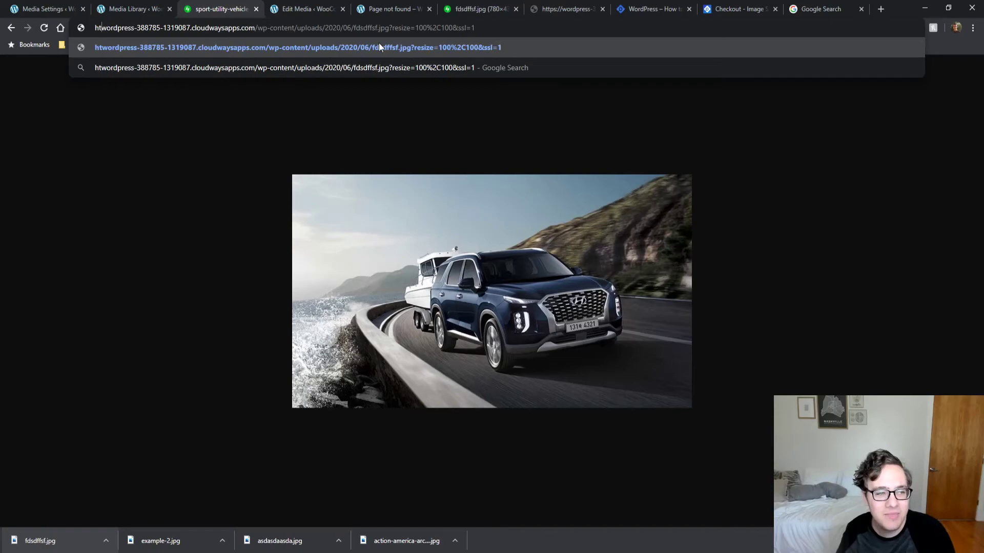
pyautogui.moveTo(382, 28); pyautogui.dragTo(717, 27)
pyautogui.press('BackSpace')
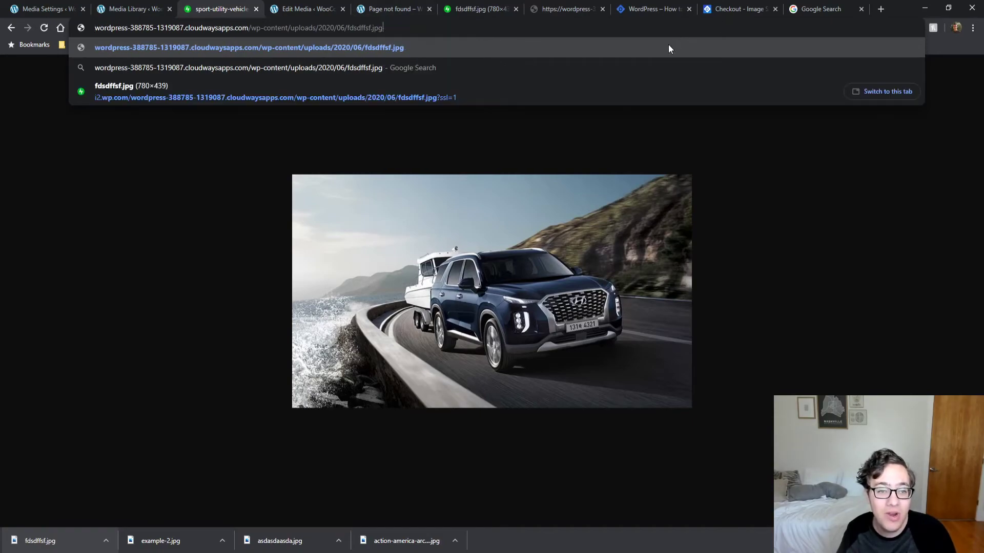
pyautogui.press('Return')
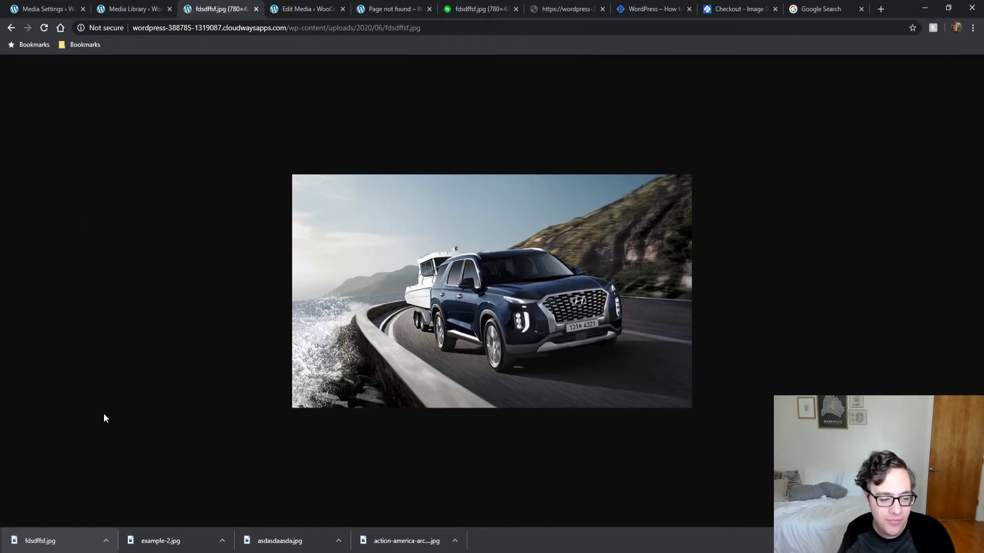
# Step: Record the page's network requests in the developer tools and examine the response headers of fdsdffsf.jpg
pyautogui.press('F12')
pyautogui.click(103, 160)
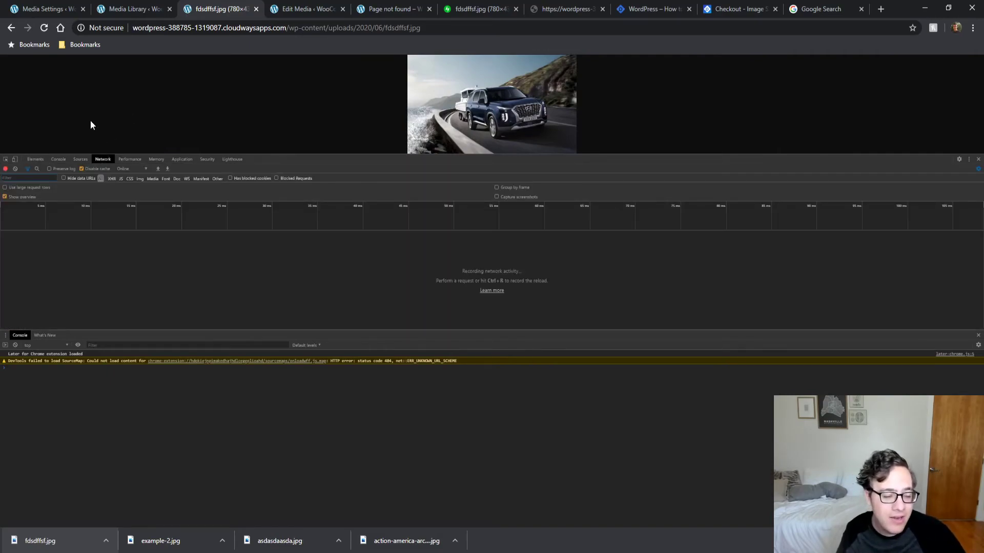
pyautogui.click(44, 28)
pyautogui.click(53, 244)
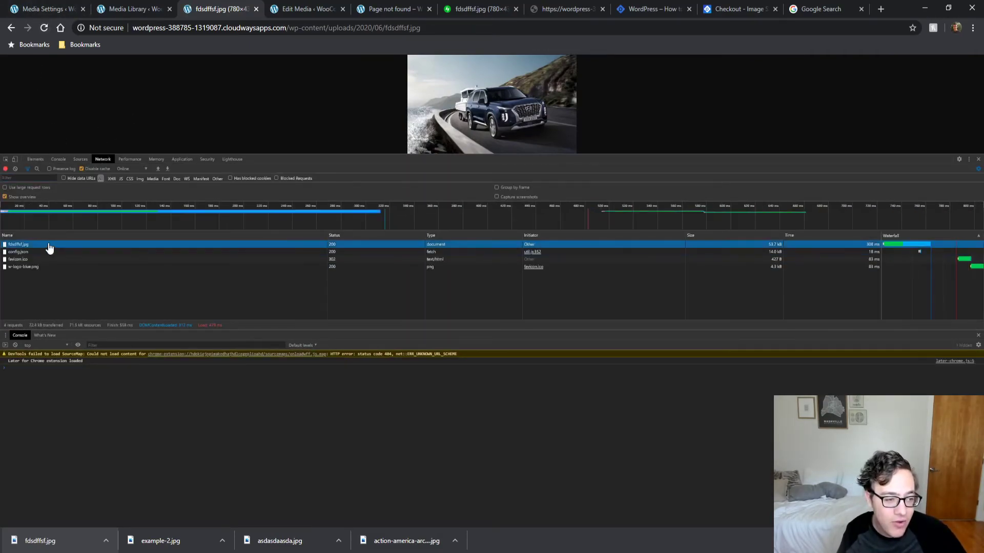
pyautogui.moveTo(182, 330); pyautogui.dragTo(178, 450)
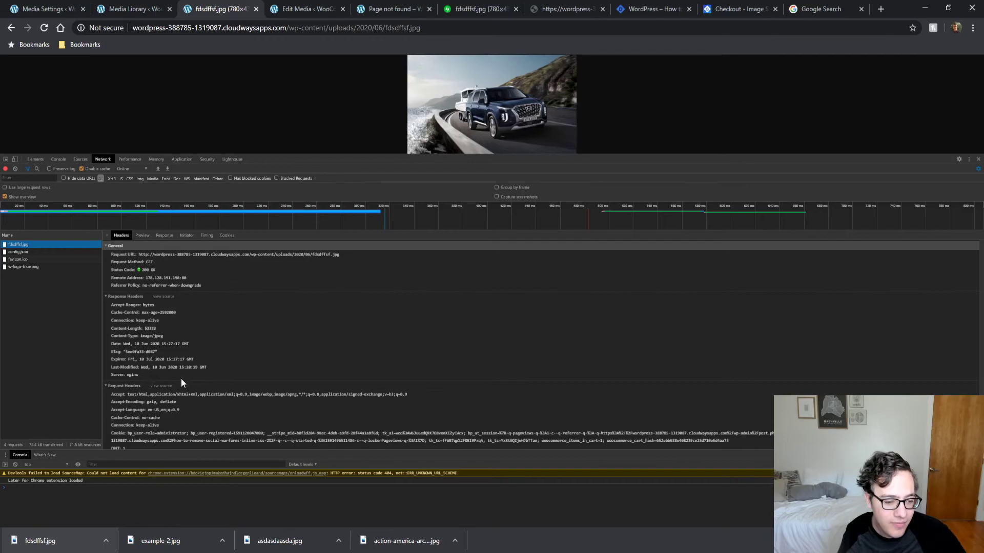
pyautogui.scroll(-1, 147, 371)
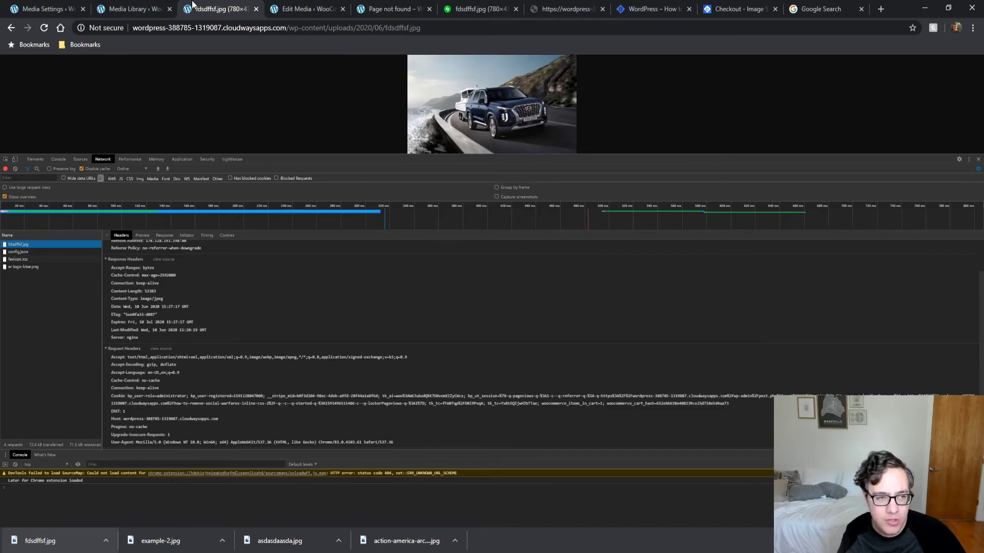
# Step: Generate the alt text for pennant-1.jpg automatically in the Media Library and open that image's Edit Media page
pyautogui.click(160, 7)
pyautogui.scroll(-3, 410, 339)
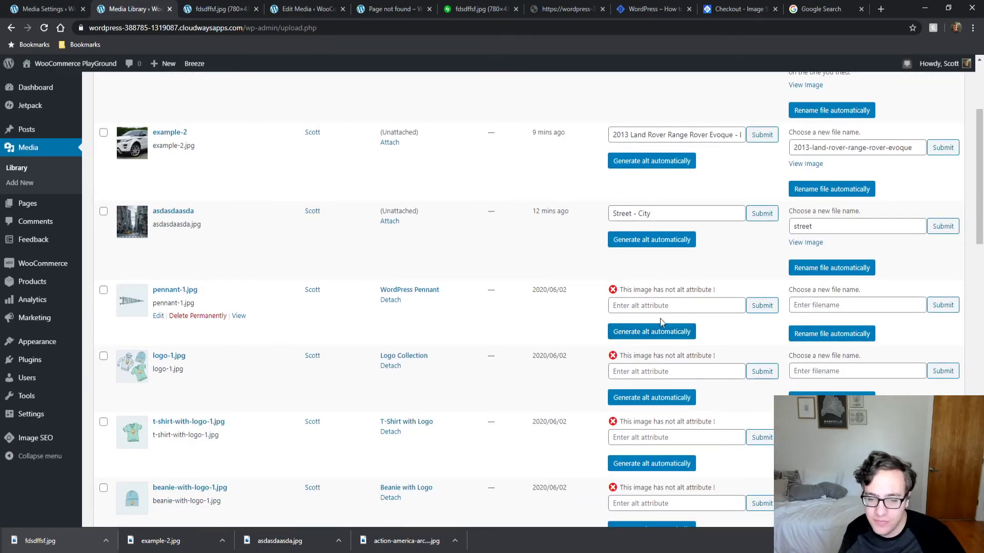
pyautogui.click(689, 334)
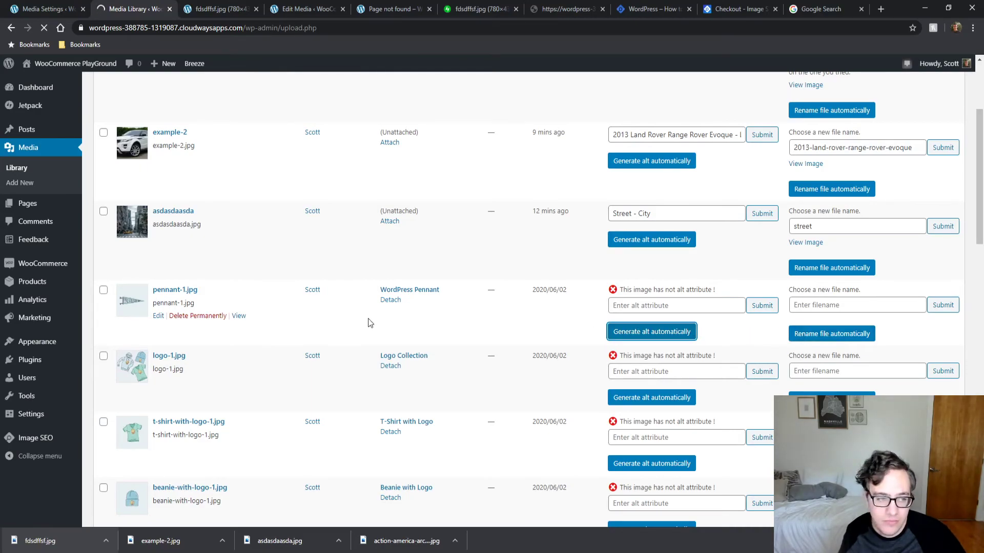
pyautogui.scroll(2, 364, 333)
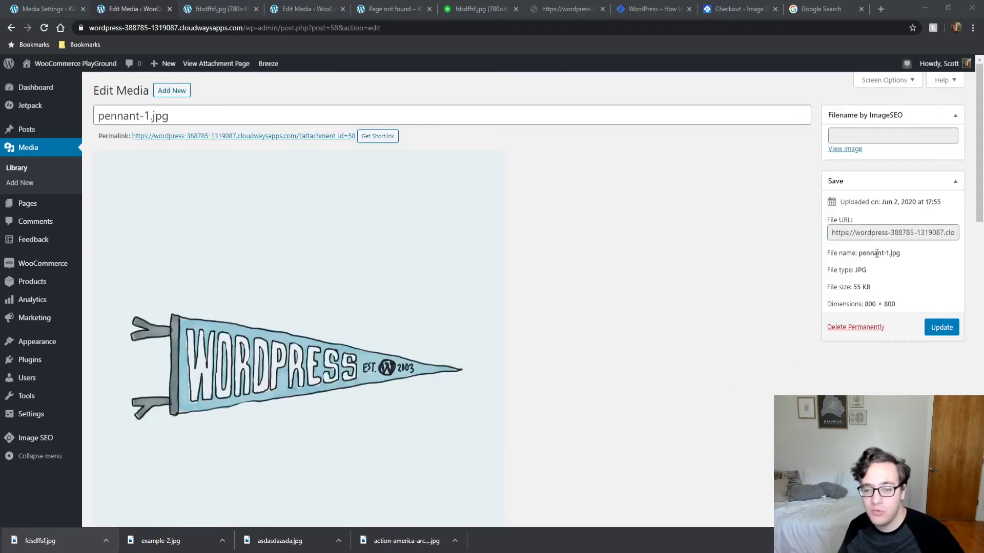
# Step: Examine the ImageSEO keyword report and alternative text on pennant-1.jpg's Edit Media page, and return to the Media Library
pyautogui.click(910, 260)
pyautogui.middleClick(774, 27)
pyautogui.middleClick(768, 109)
pyautogui.scroll(-15, 768, 109)
pyautogui.scroll(10, 593, 232)
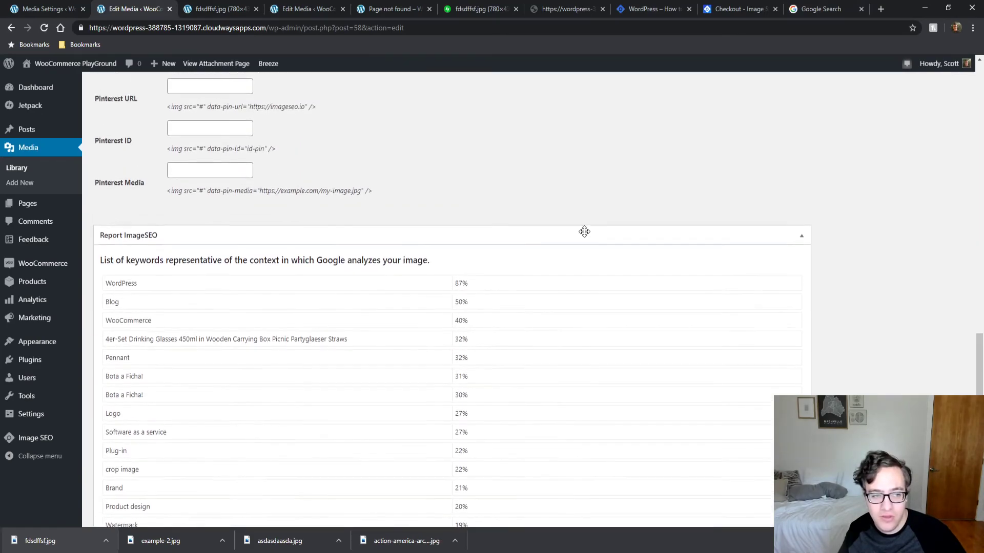
pyautogui.scroll(5, 570, 228)
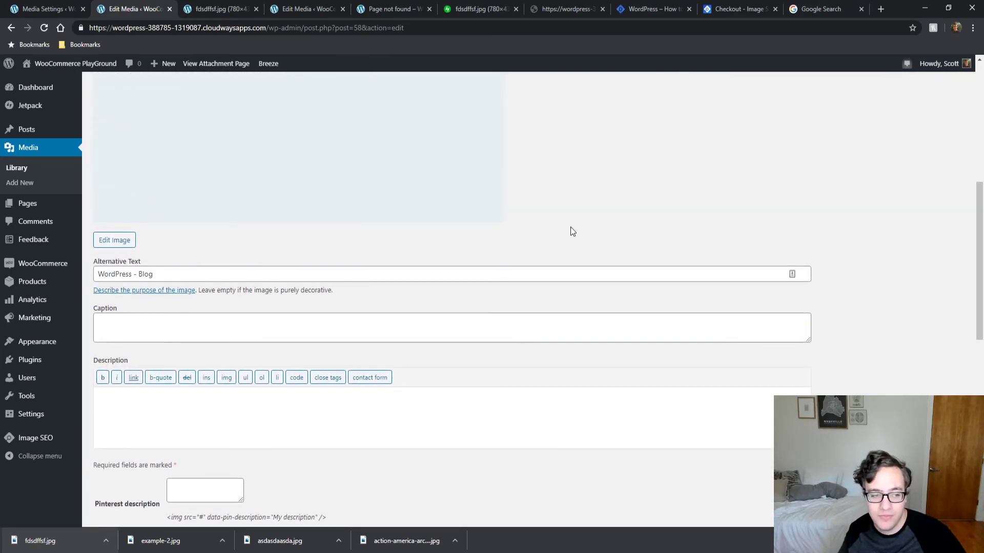
pyautogui.scroll(-2, 266, 364)
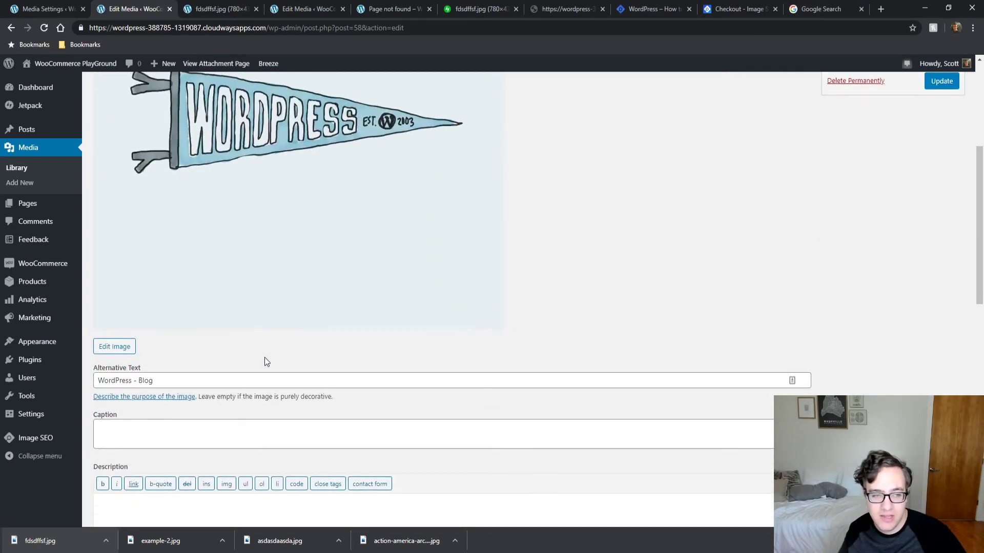
pyautogui.moveTo(152, 380); pyautogui.dragTo(89, 380)
pyautogui.scroll(5, 130, 347)
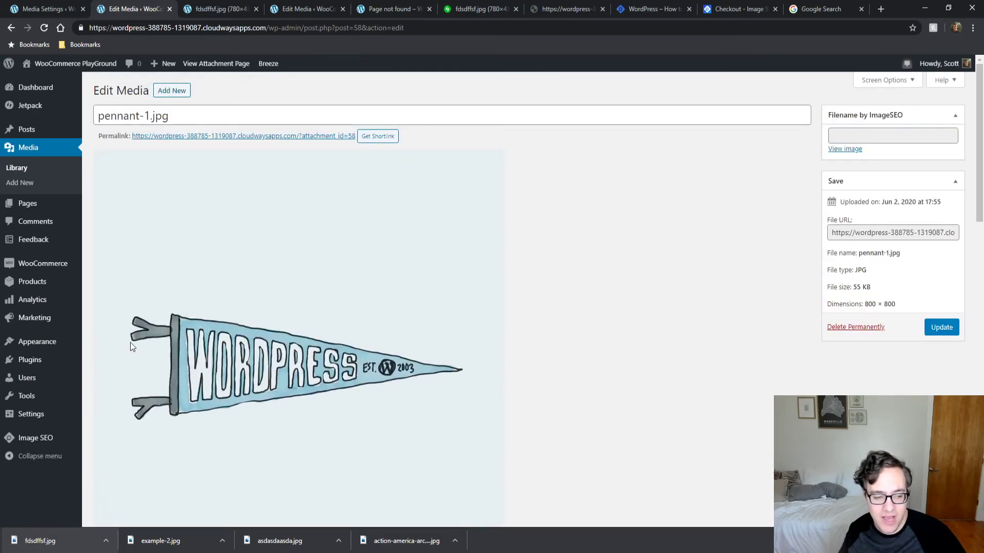
pyautogui.hotkey('alt', 'Left')
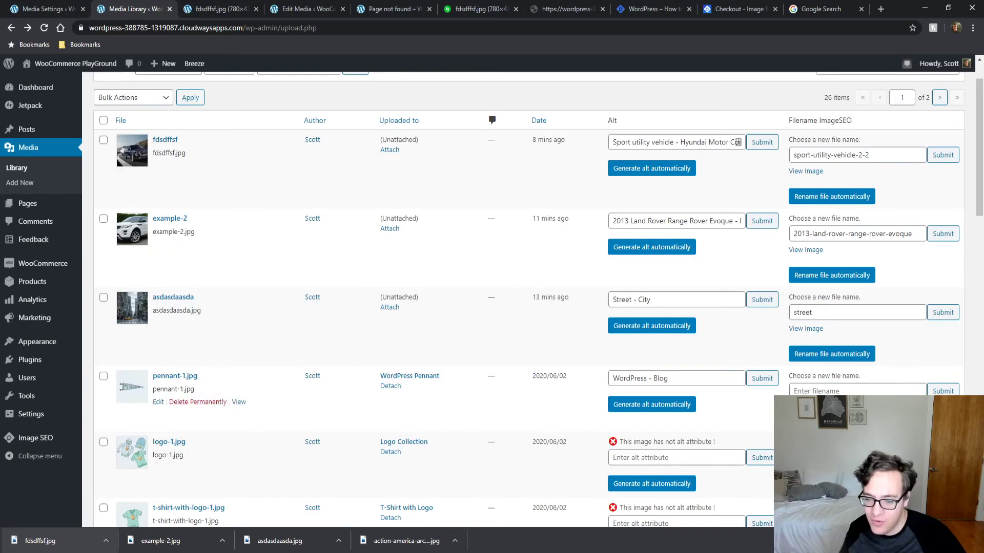
pyautogui.press('F5')
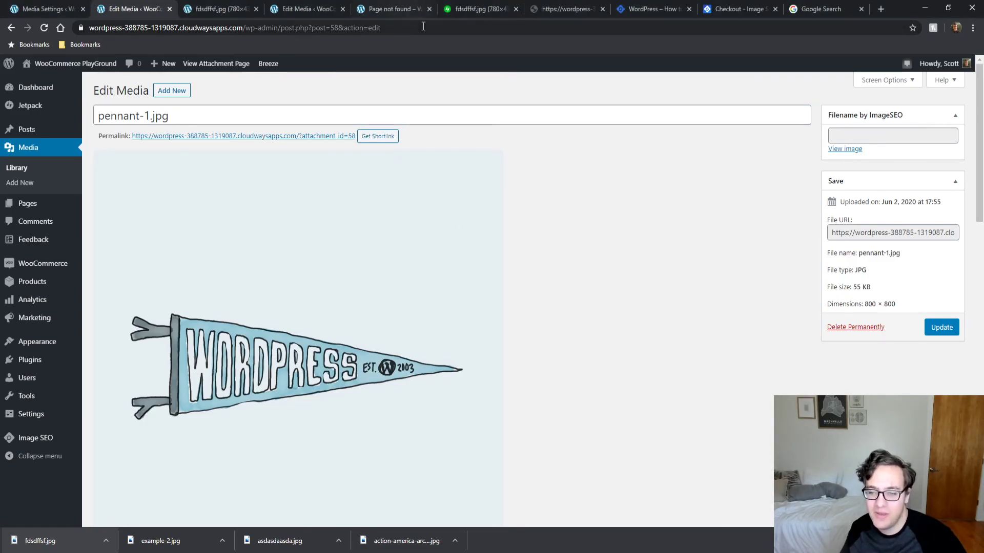
# Step: Load pennant-1.jpg from the site's wp-content/uploads/2020/06 folder in the tab showing fdsdffsf.jpg
pyautogui.click(292, 4)
pyautogui.click(231, 9)
pyautogui.click(232, 24)
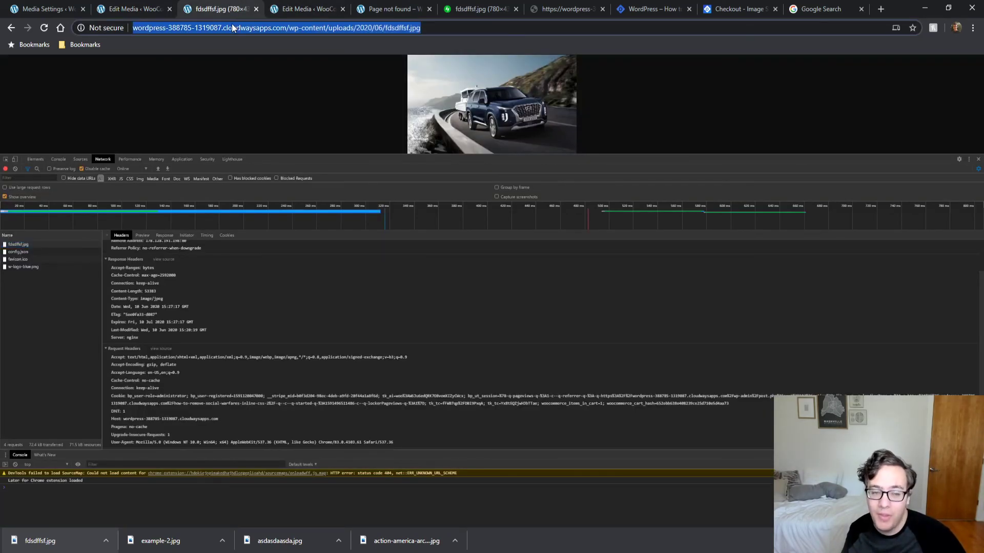
pyautogui.write('https://wordpress-388785-1319087.cloudwaysapps.com/wp-content/uploads/2020/06/pennant-1.jpg')
pyautogui.press('Return')
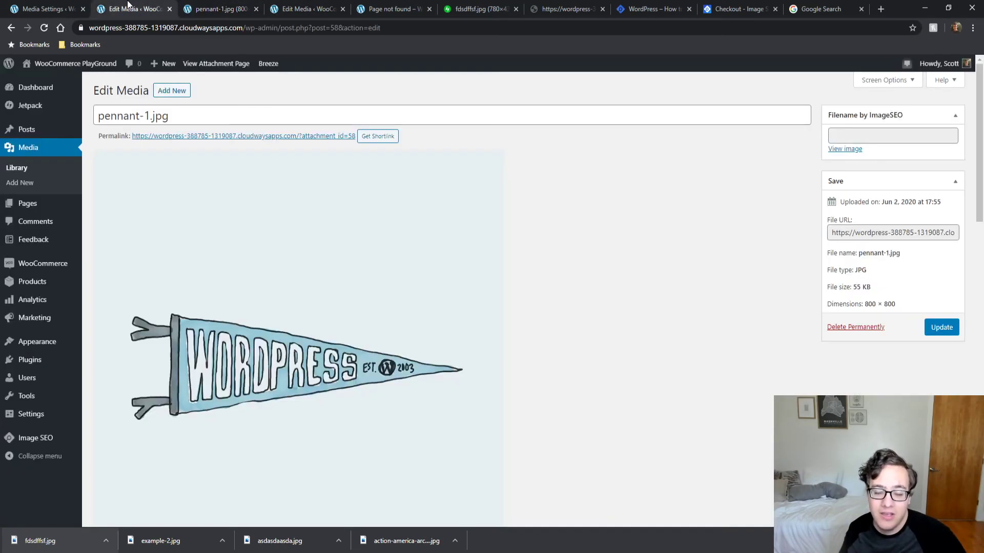
# Step: Go back to the Media Library and view the pennant-1.jpg image under its ImageSEO file name, wordpress
pyautogui.click(131, 8)
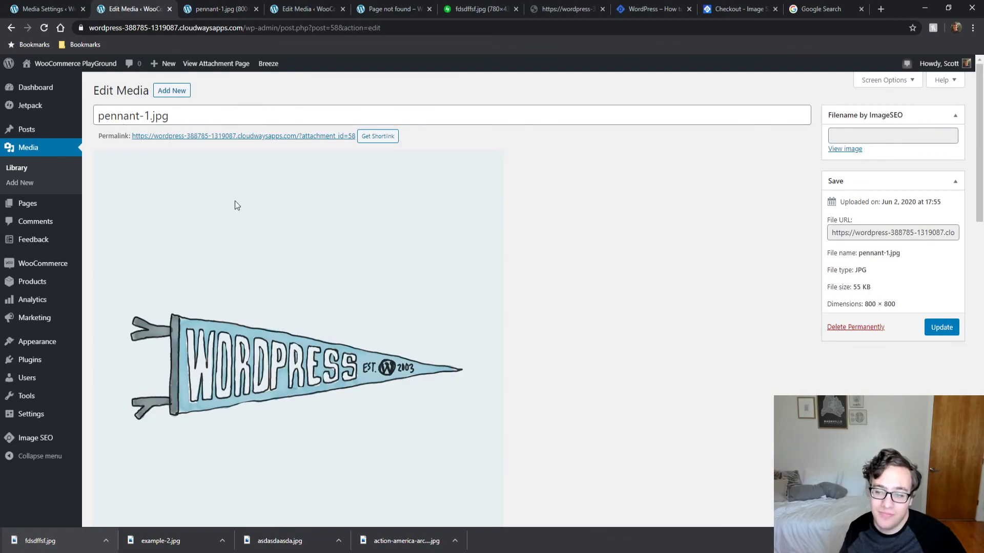
pyautogui.click(25, 168)
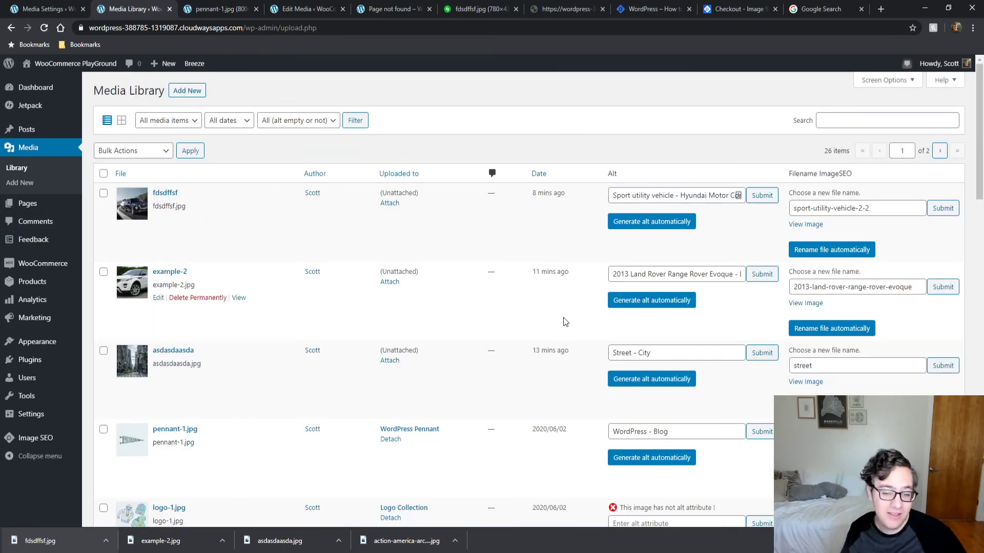
pyautogui.scroll(-2, 455, 320)
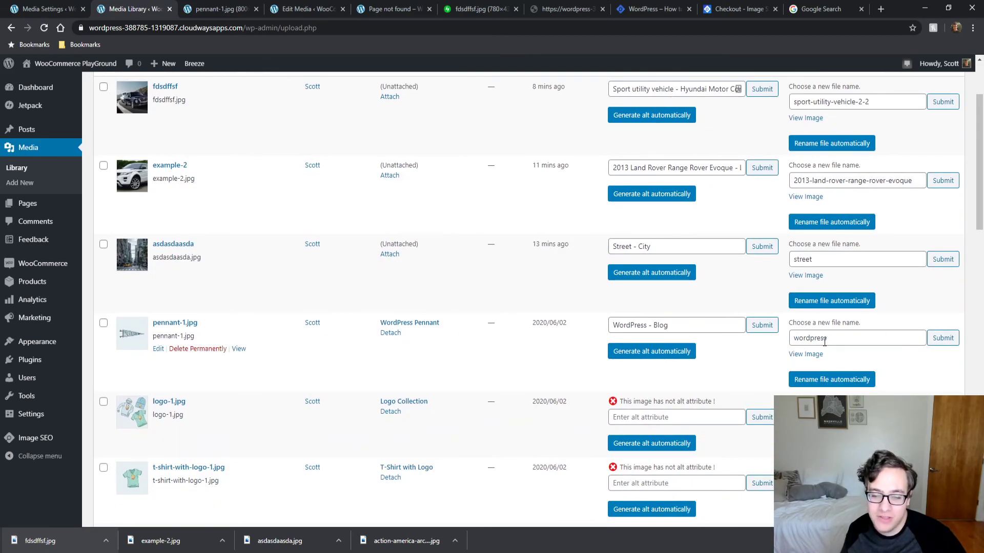
pyautogui.click(815, 354)
# Step: Compare the original pennant-1.jpg upload with the renamed wordpress.jpg version by alternating between their tabs
pyautogui.moveTo(264, 5); pyautogui.dragTo(183, 5)
pyautogui.click(272, 5)
pyautogui.click(223, 5)
pyautogui.click(266, 4)
pyautogui.click(204, 5)
pyautogui.click(262, 5)
pyautogui.click(216, 4)
pyautogui.click(256, 4)
pyautogui.click(203, 6)
pyautogui.click(258, 4)
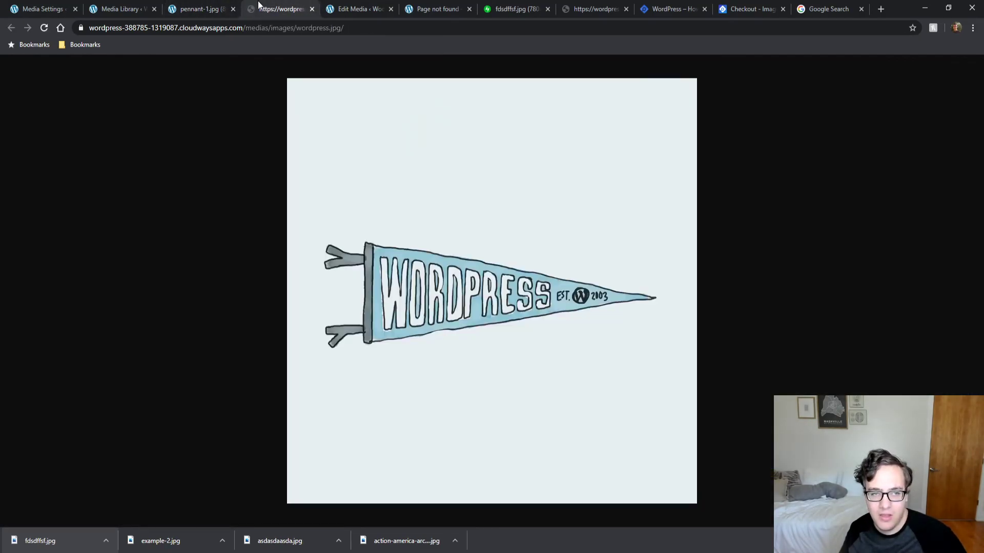
pyautogui.click(203, 4)
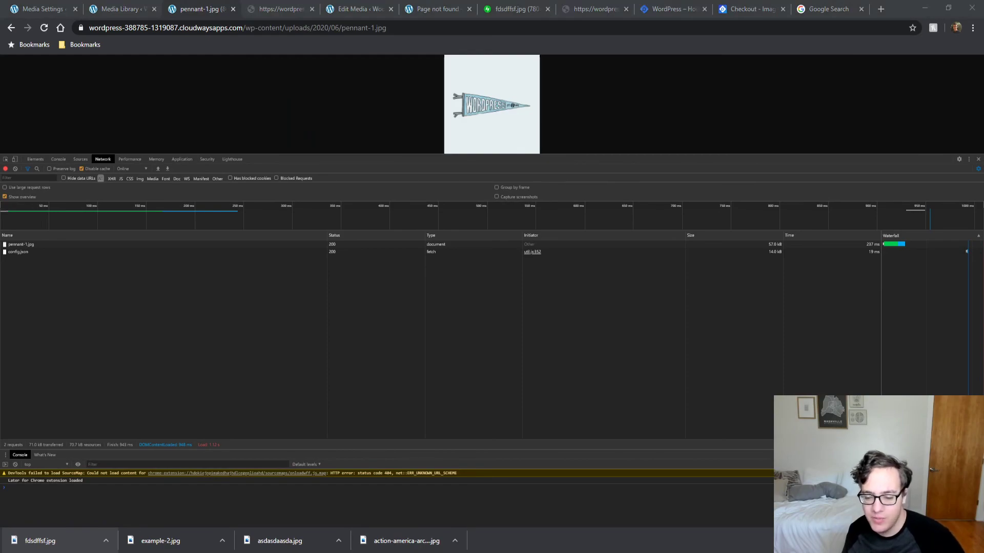